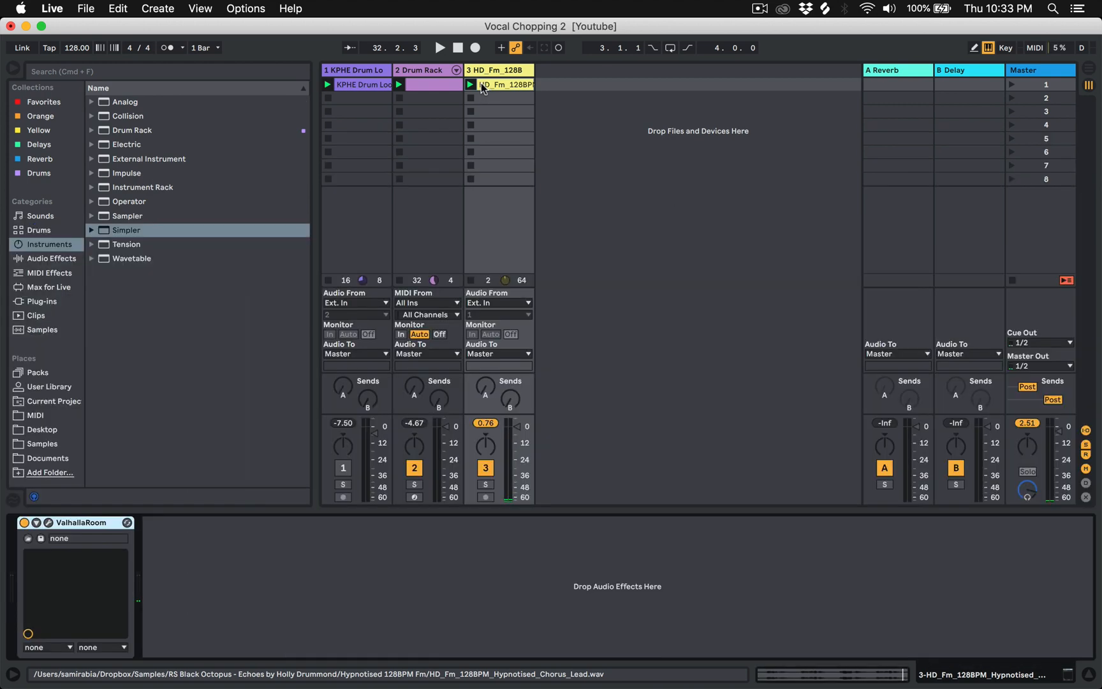
# Hide the browser, mute the Drum Rack track, and freeze and flatten the HD_Fm_128B vocal track
pyautogui.press('super+alt+b')
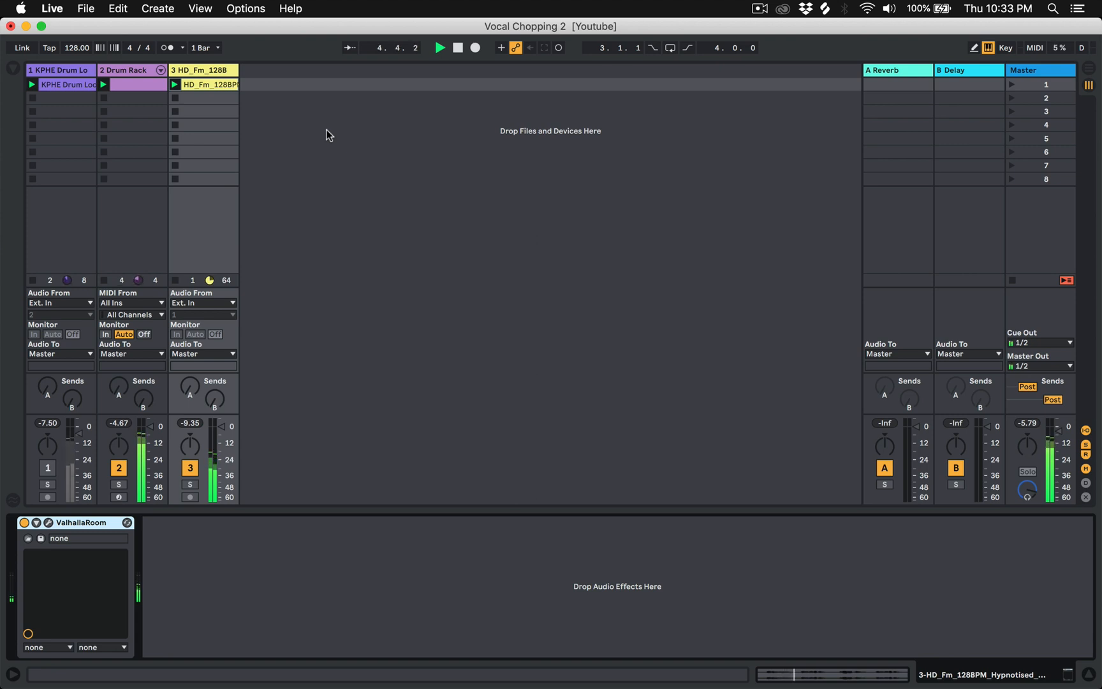
pyautogui.click(120, 468)
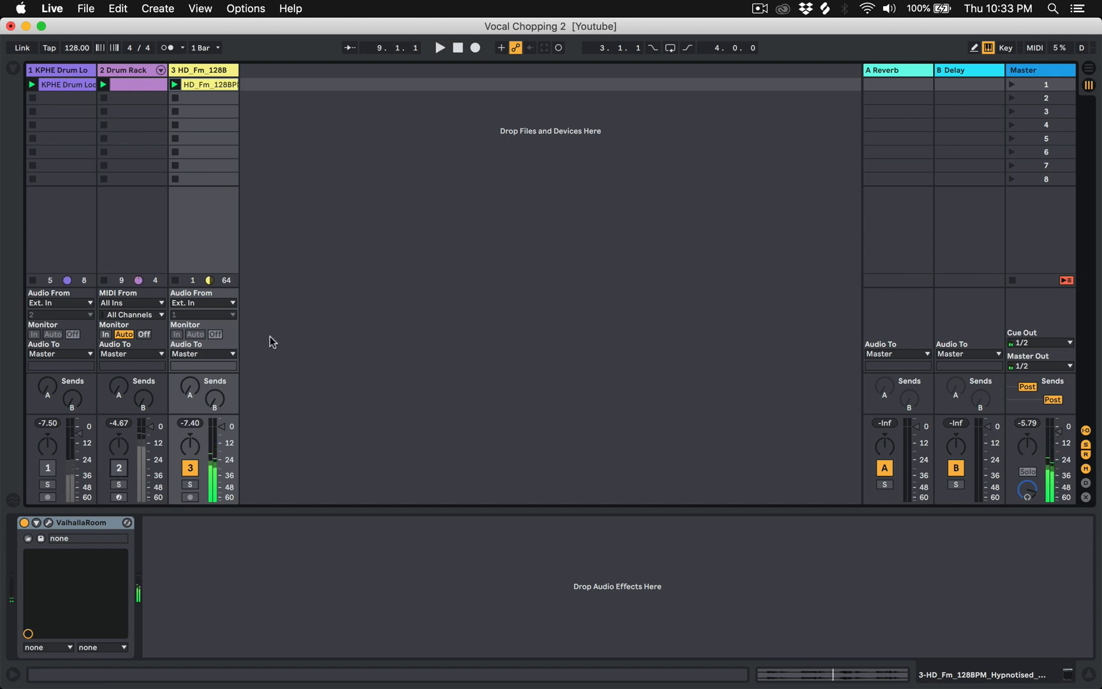
pyautogui.rightClick(195, 89)
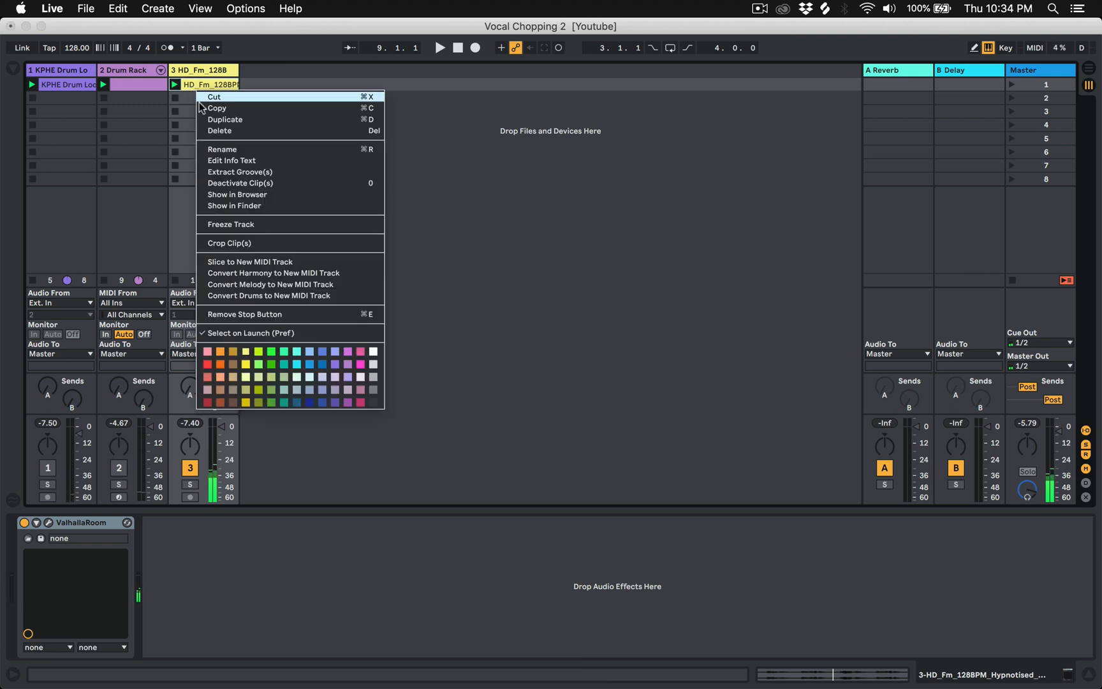
pyautogui.click(230, 224)
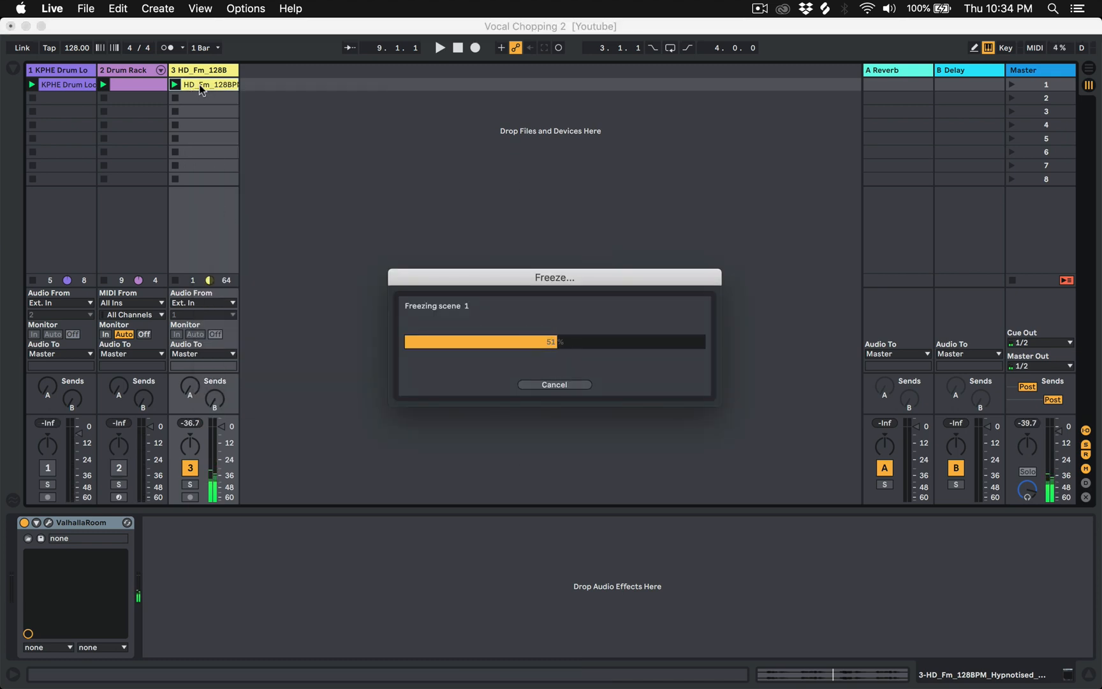
pyautogui.rightClick(199, 88)
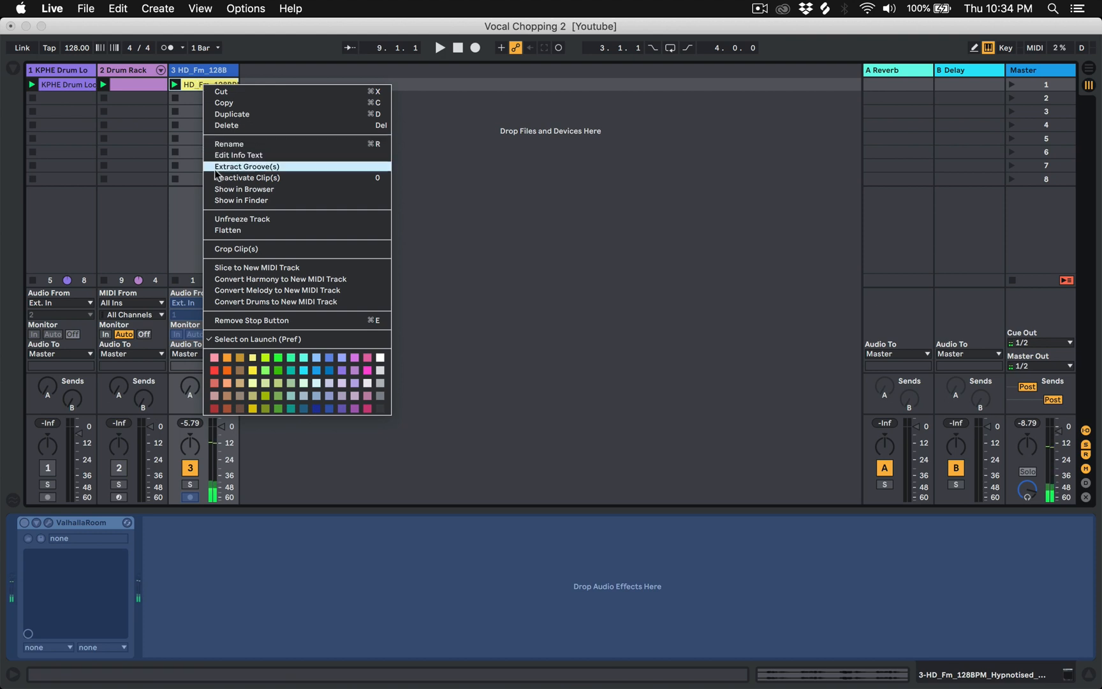
pyautogui.click(225, 231)
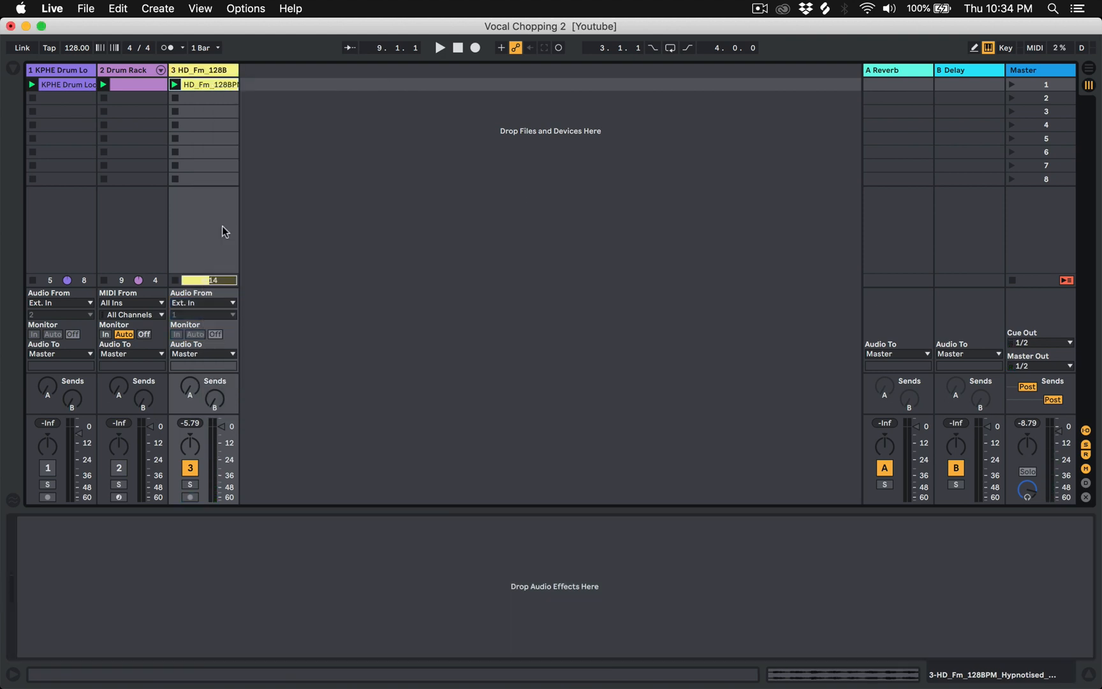
# Set the flattened vocal clip to start at bar 17 with an eight-bar loop ending at bar 25, and crop its sample
pyautogui.doubleClick(207, 86)
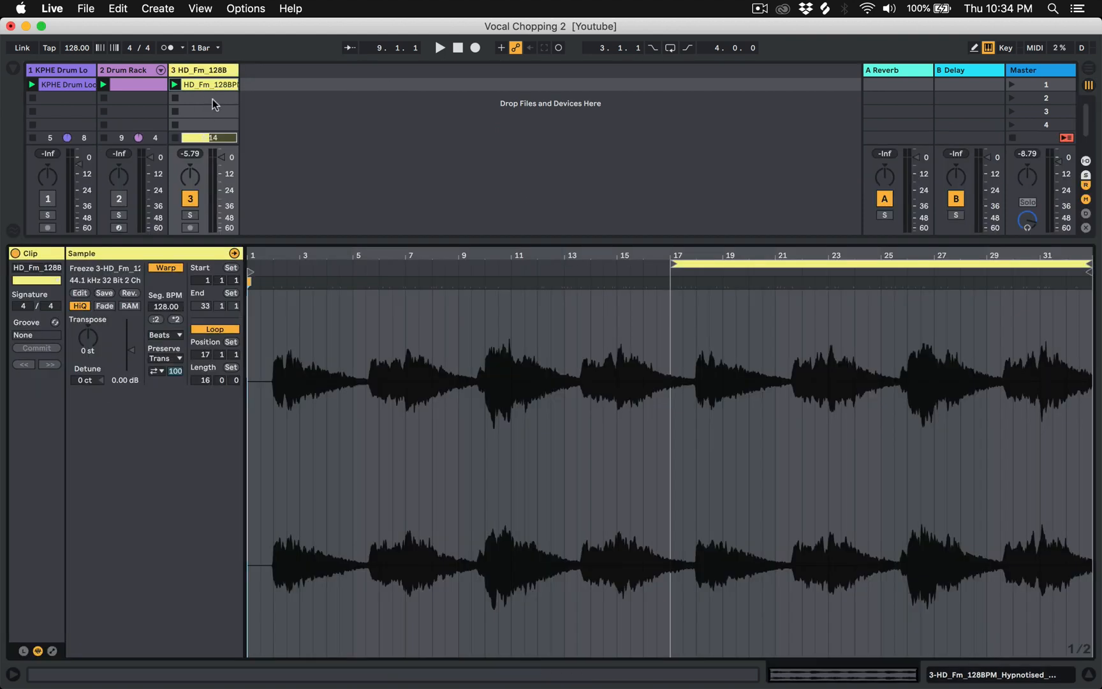
pyautogui.moveTo(251, 271)
pyautogui.mouseDown()
pyautogui.moveTo(666, 309)
pyautogui.moveTo(878, 301)
pyautogui.mouseUp()
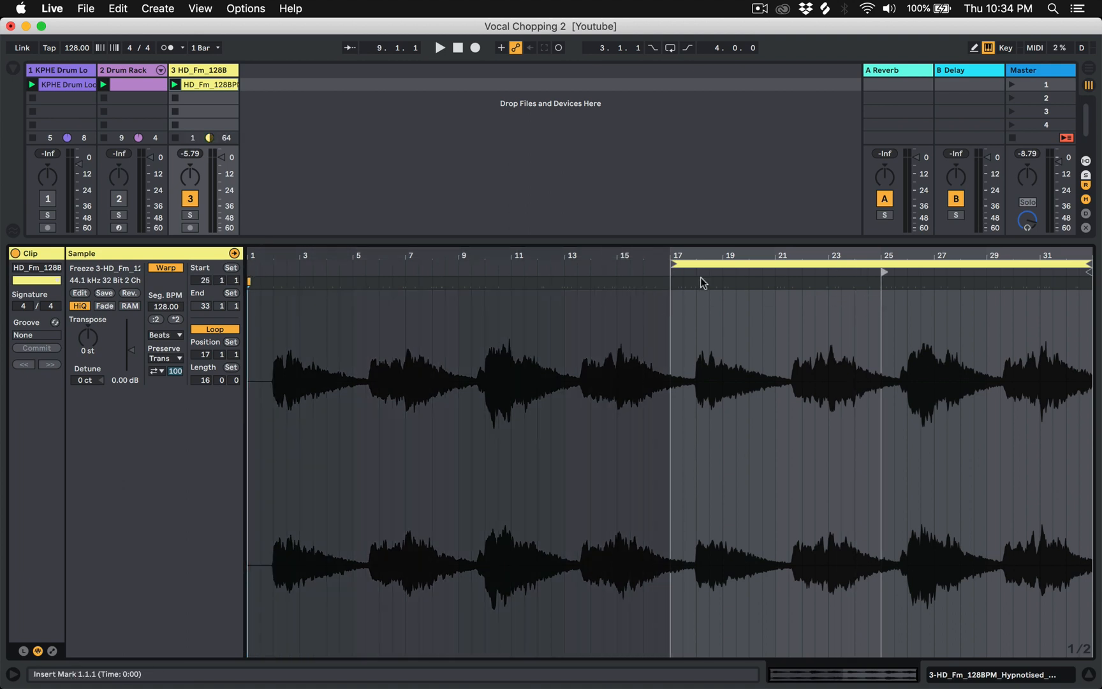
pyautogui.moveTo(676, 265); pyautogui.dragTo(672, 295)
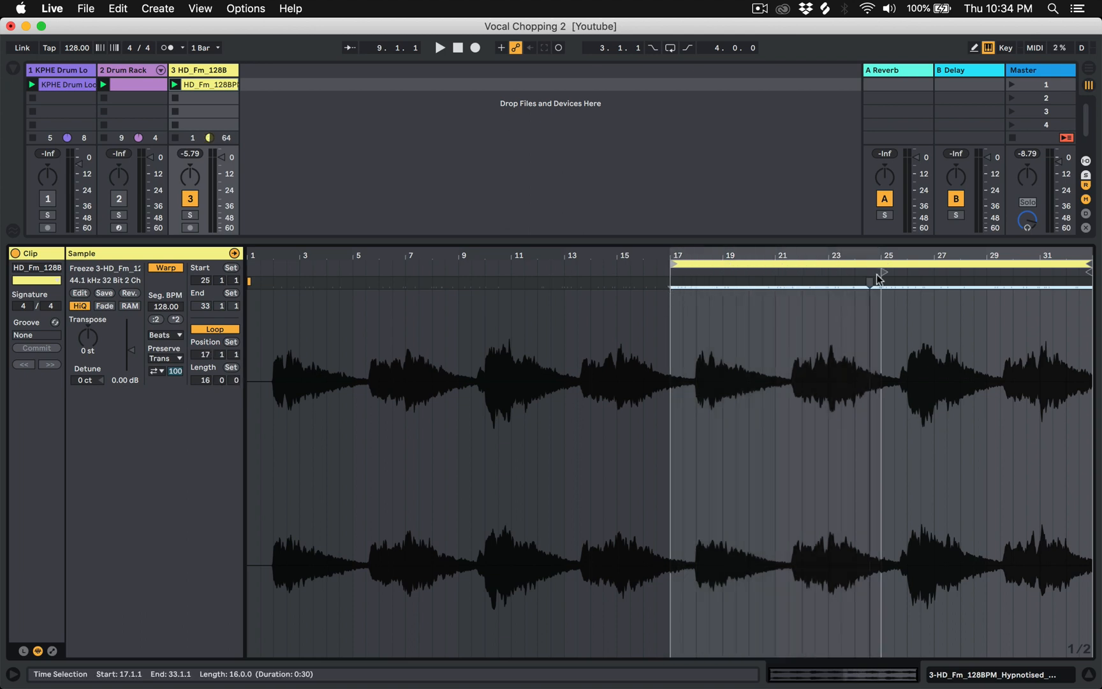
pyautogui.moveTo(883, 276); pyautogui.dragTo(673, 284)
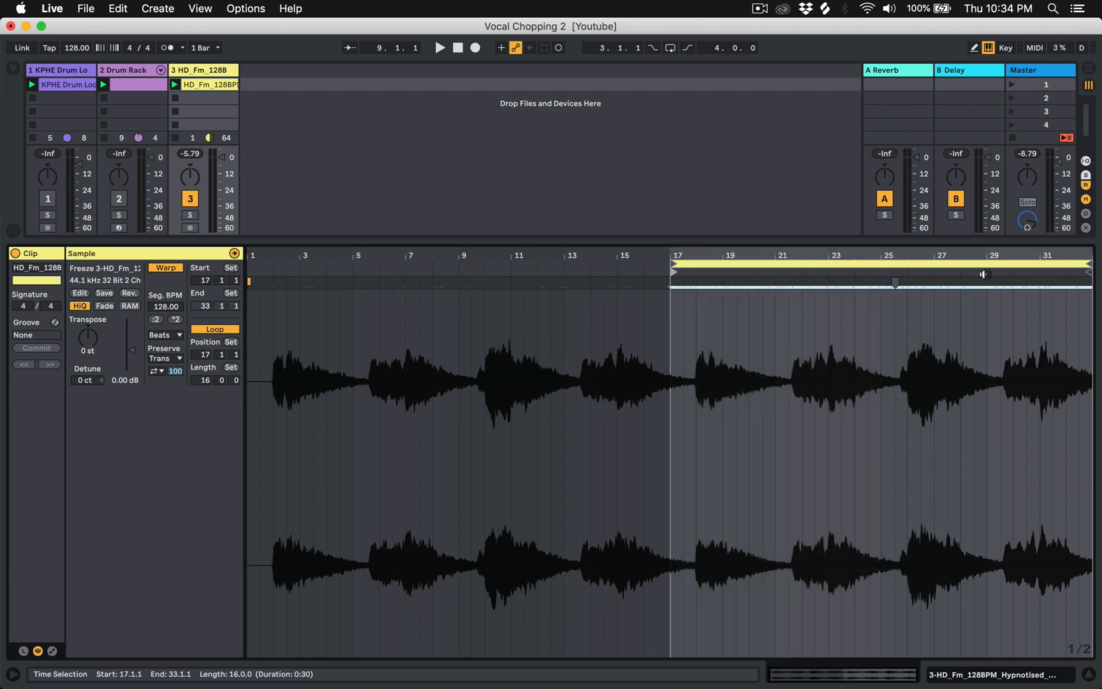
pyautogui.moveTo(1088, 266); pyautogui.dragTo(880, 265)
pyautogui.rightClick(821, 253)
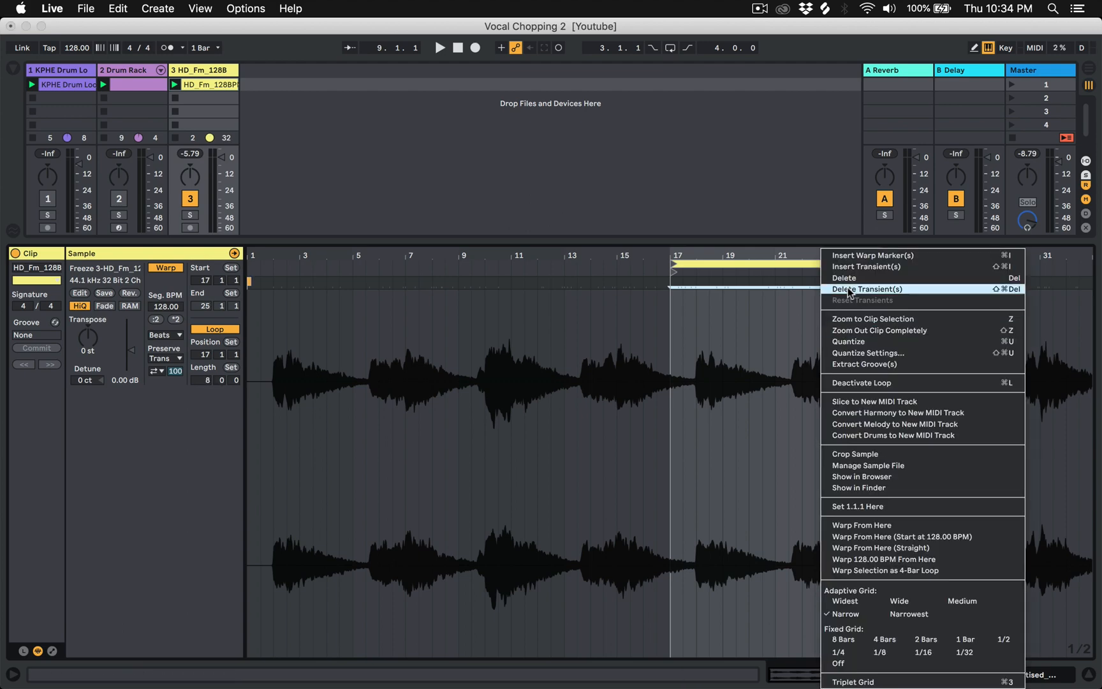
pyautogui.click(855, 449)
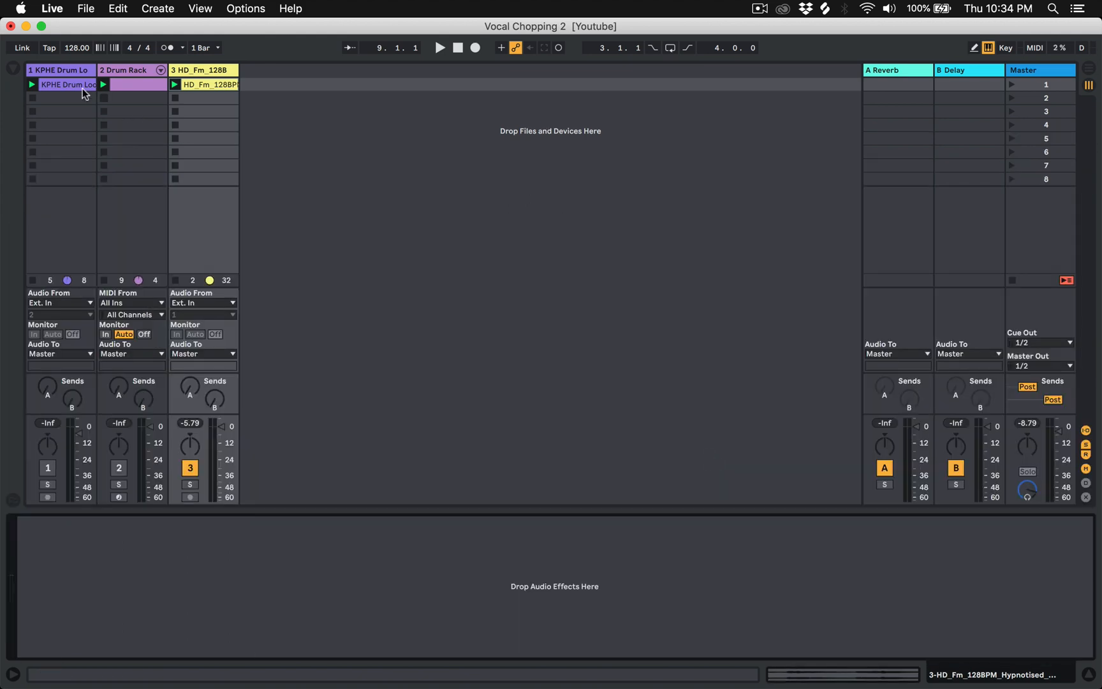
# Add Simpler on a new MIDI track and load the cropped vocal clip into it as its sample
pyautogui.click(13, 68)
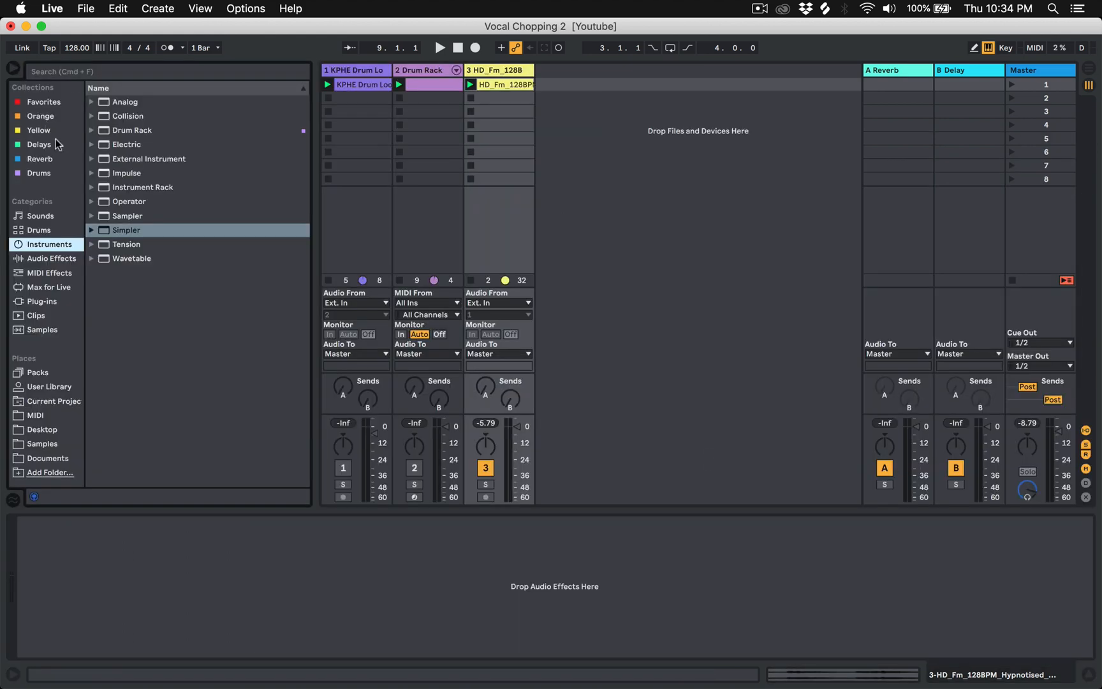
pyautogui.moveTo(122, 227); pyautogui.dragTo(565, 80)
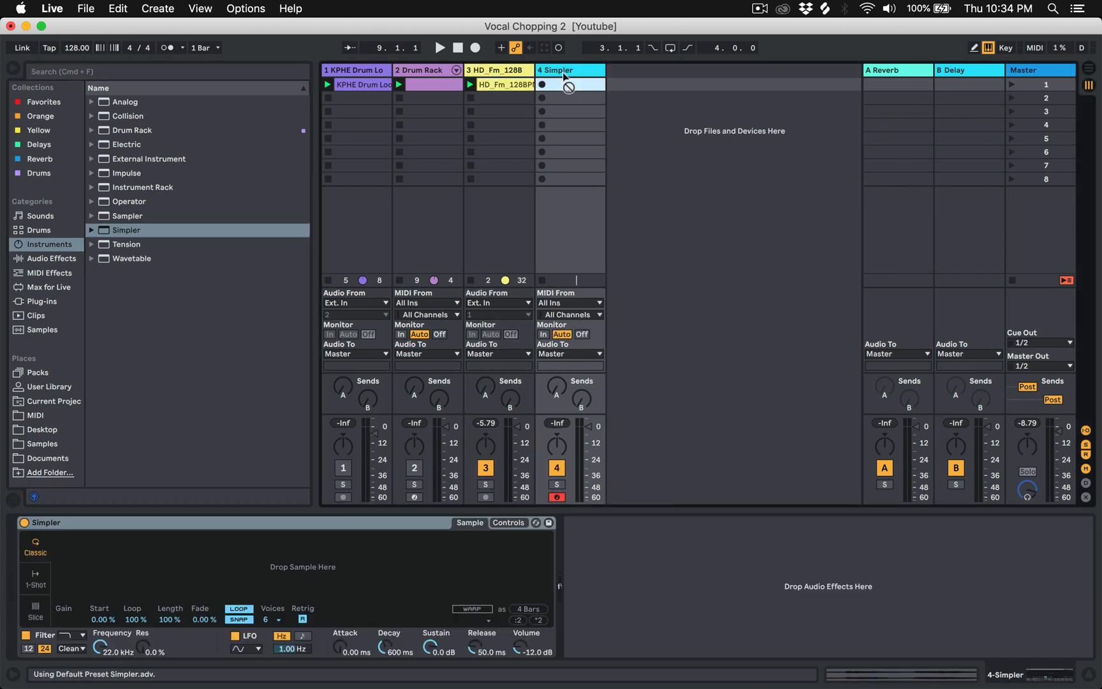
pyautogui.moveTo(249, 545); pyautogui.dragTo(257, 561)
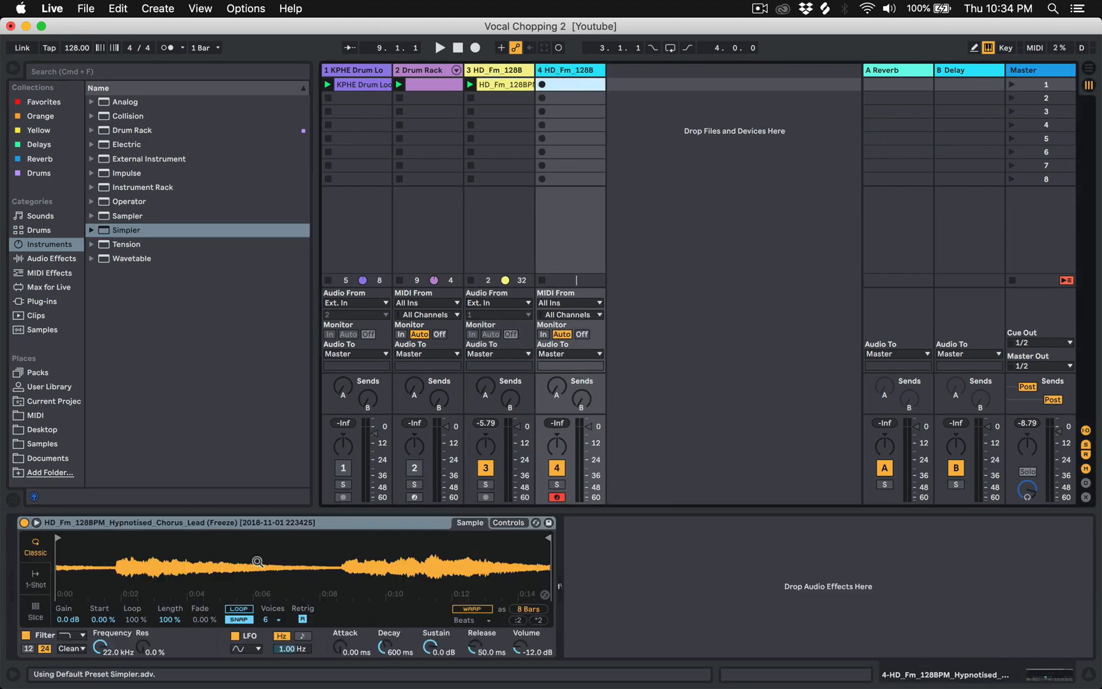
pyautogui.click(11, 70)
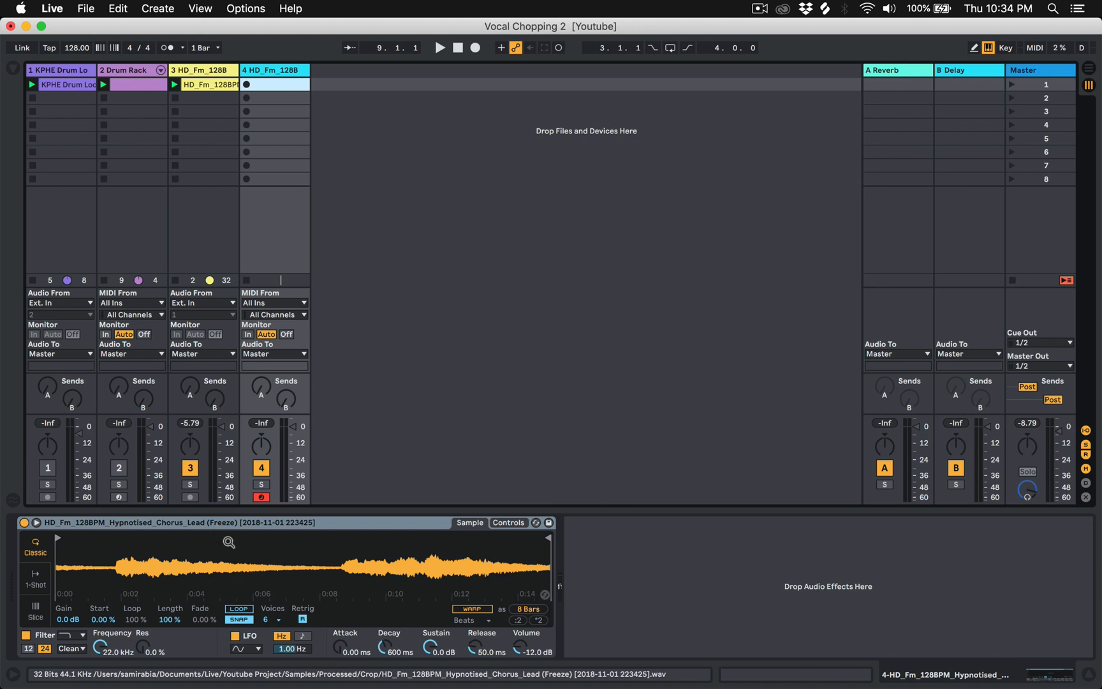
# Switch Simpler to Slice mode and slice the vocal sample by Beat
pyautogui.click(36, 609)
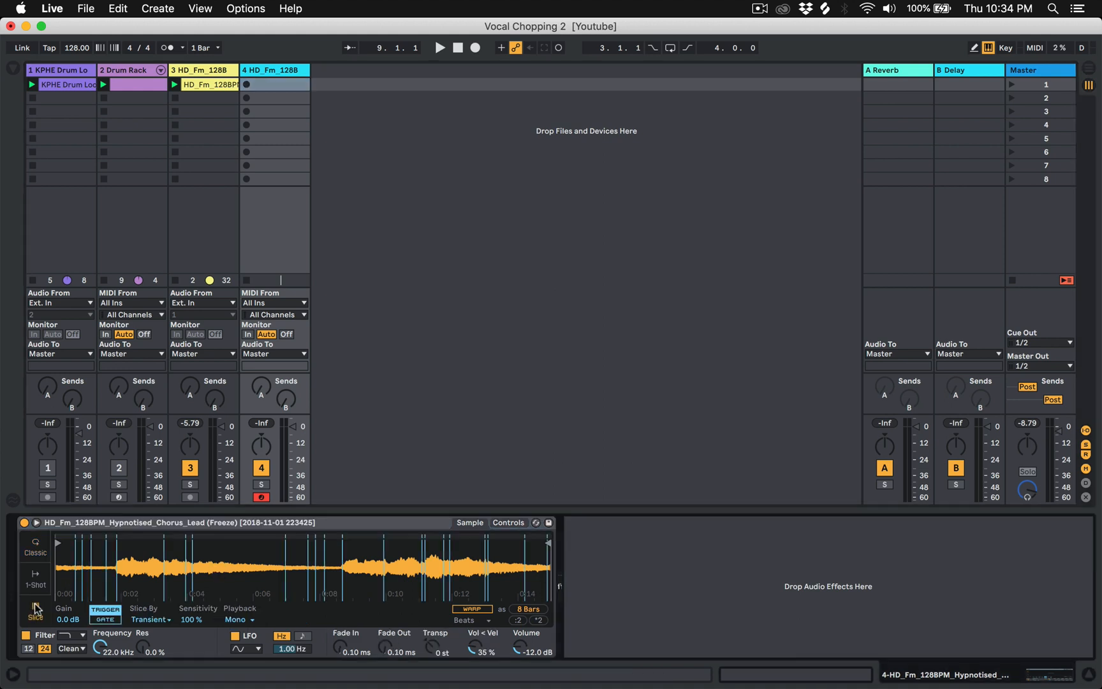
pyautogui.click(137, 619)
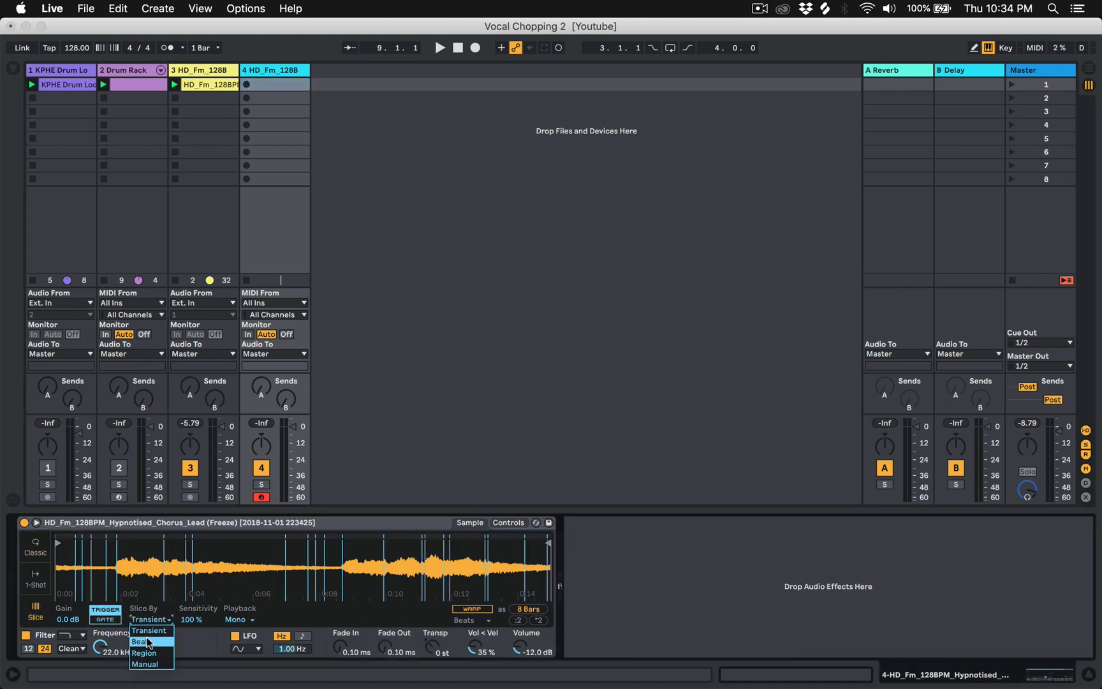
pyautogui.click(148, 641)
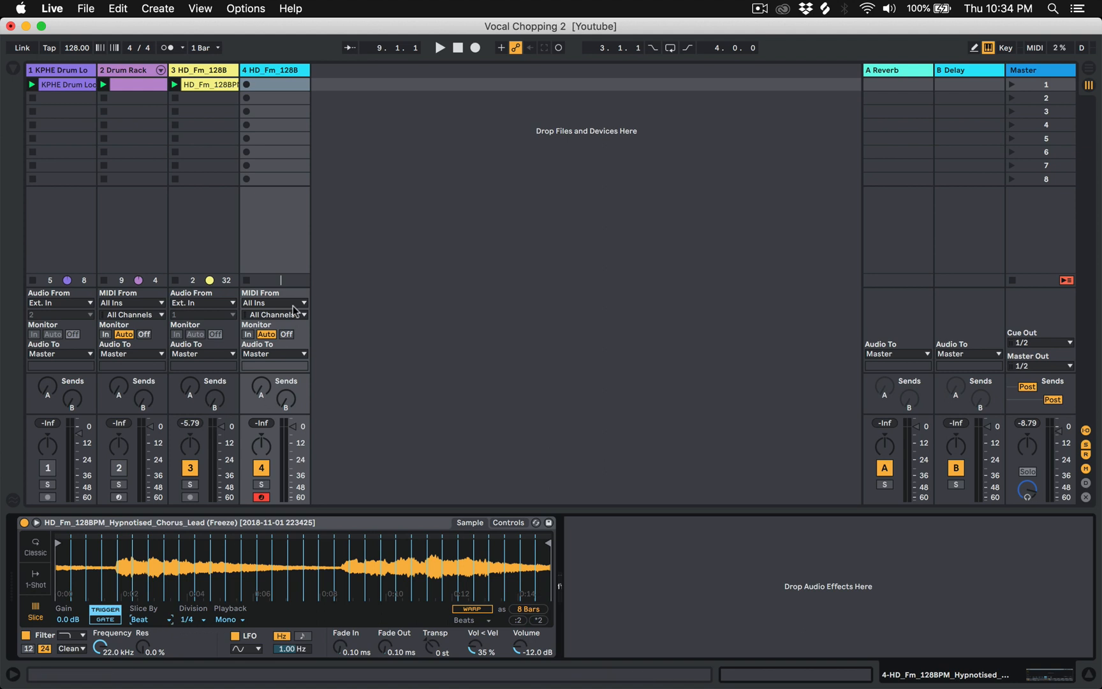
# Create a MIDI clip in the Simpler track's first slot and add sixteenth-long E2 notes at 1.1.1 and 1.1.4
pyautogui.click(272, 83)
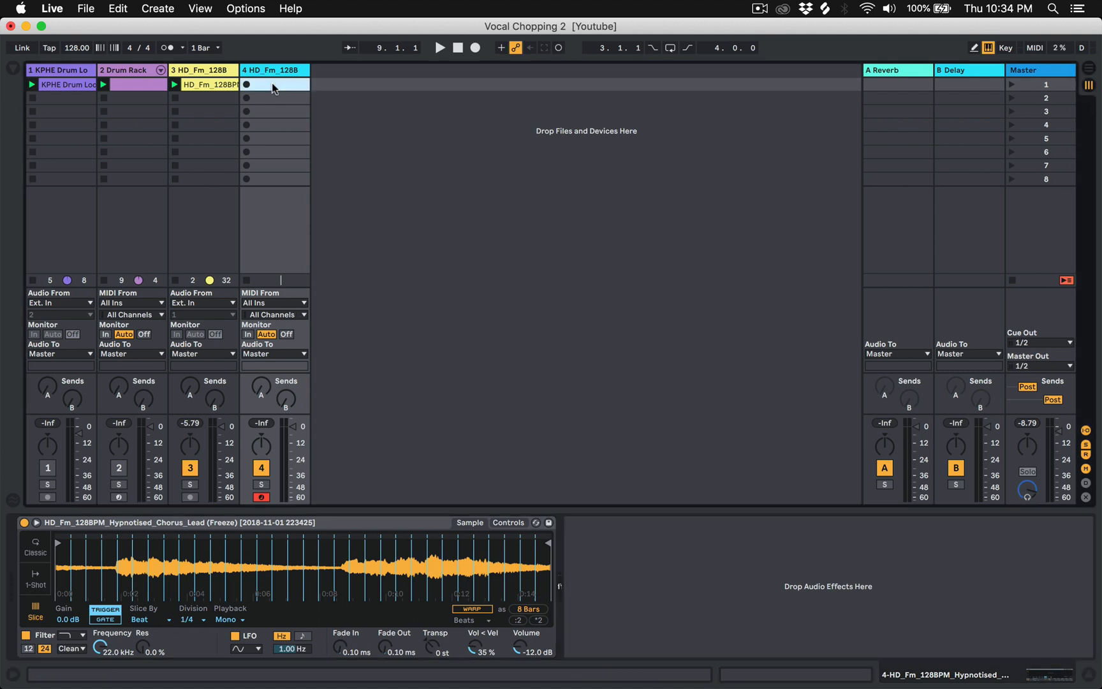
pyautogui.doubleClick(258, 83)
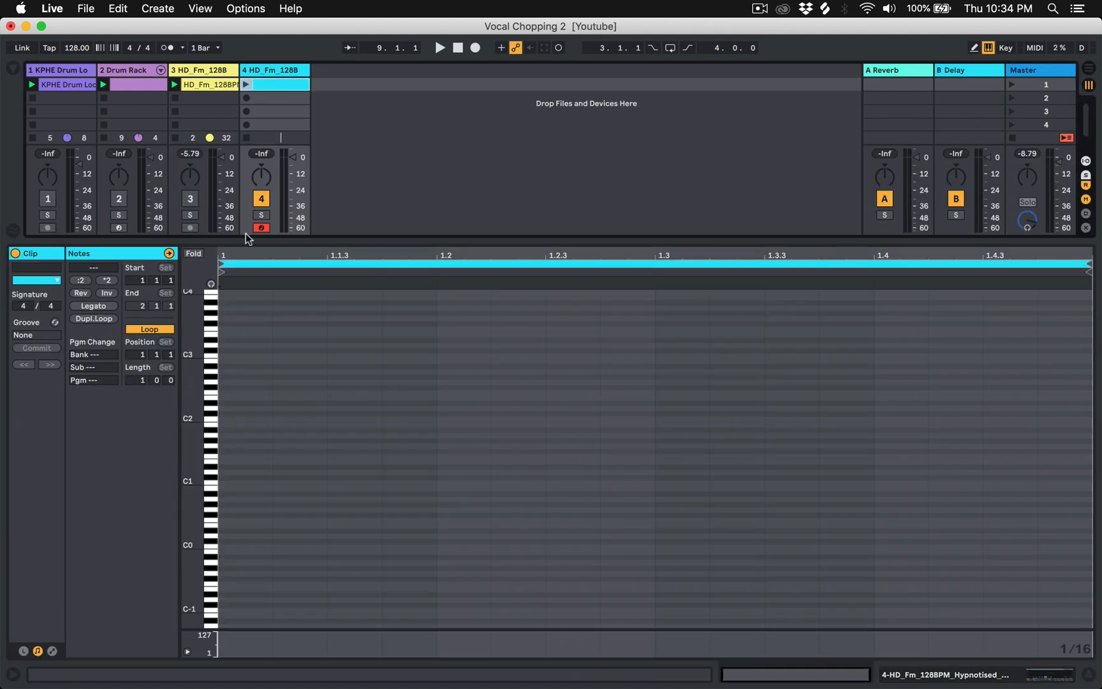
pyautogui.click(202, 397)
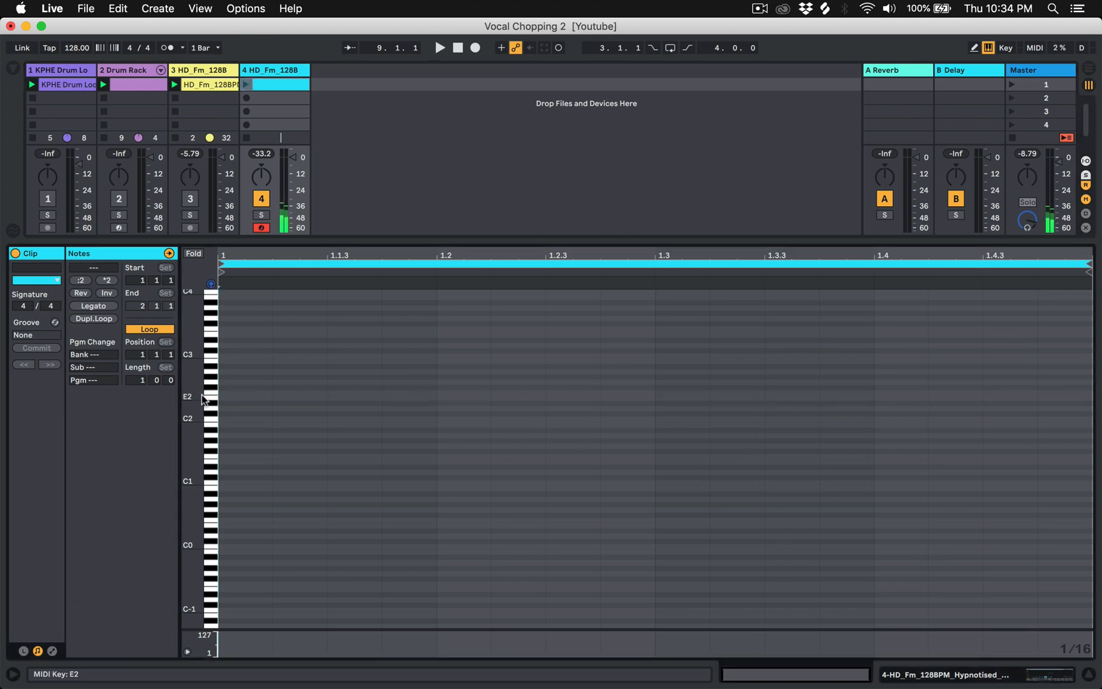
pyautogui.click(202, 398)
pyautogui.doubleClick(227, 397)
pyautogui.doubleClick(380, 398)
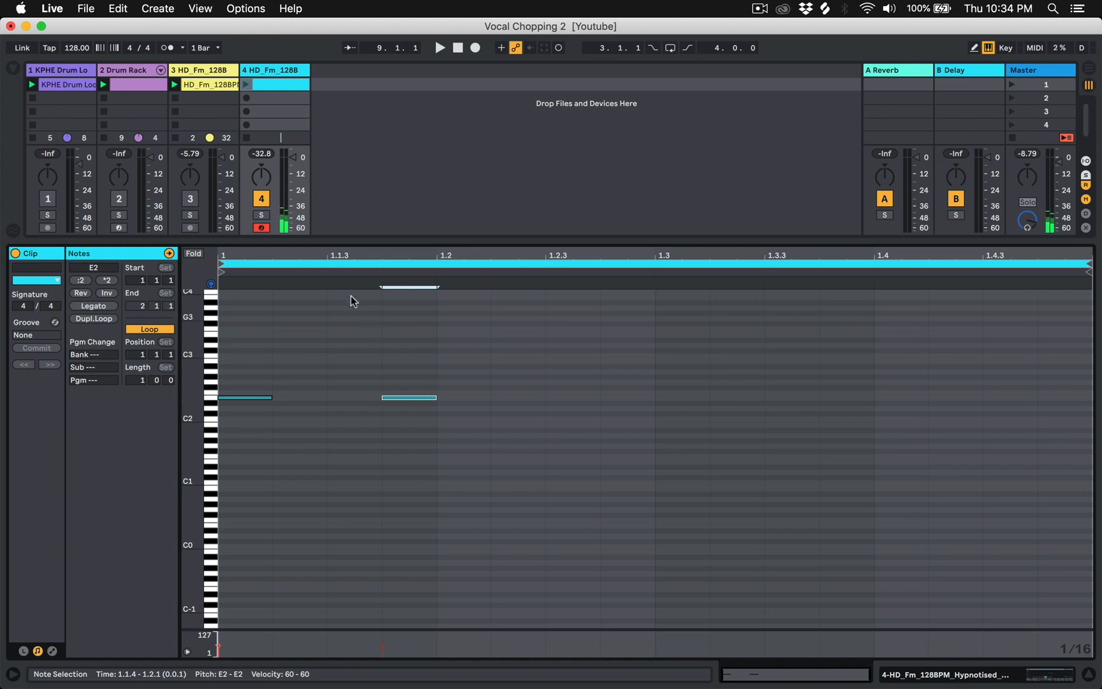
# Launch the new clip, move its second E2 note to 1.2.3 and add a third E2 note at 1.4
pyautogui.click(247, 88)
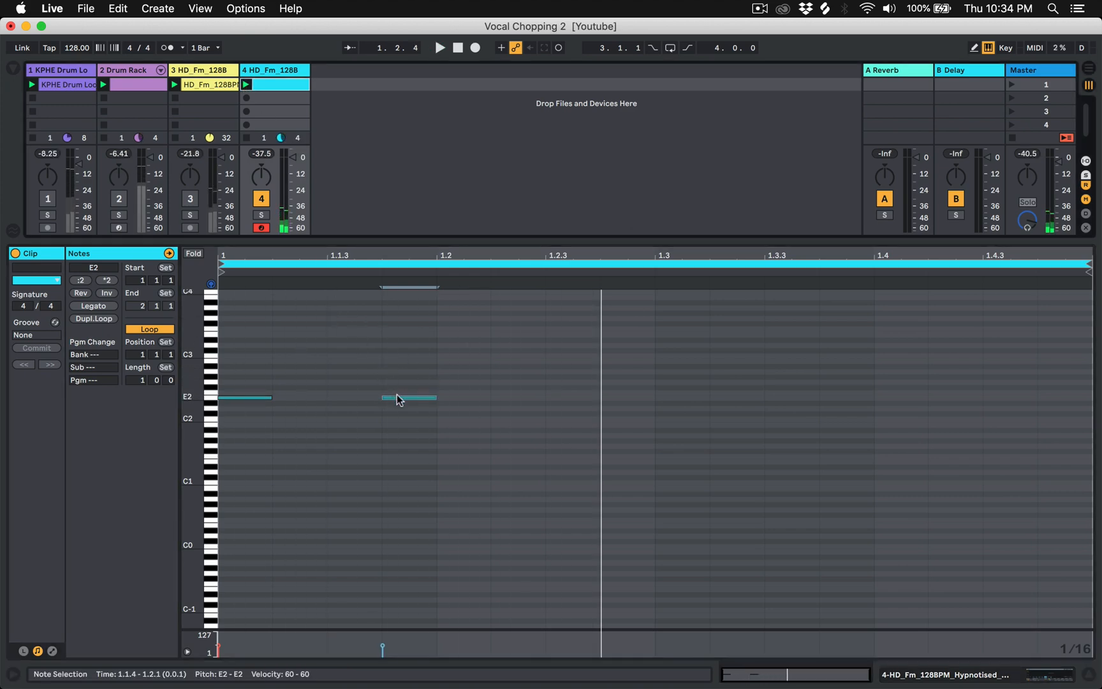
pyautogui.moveTo(400, 397); pyautogui.dragTo(549, 400)
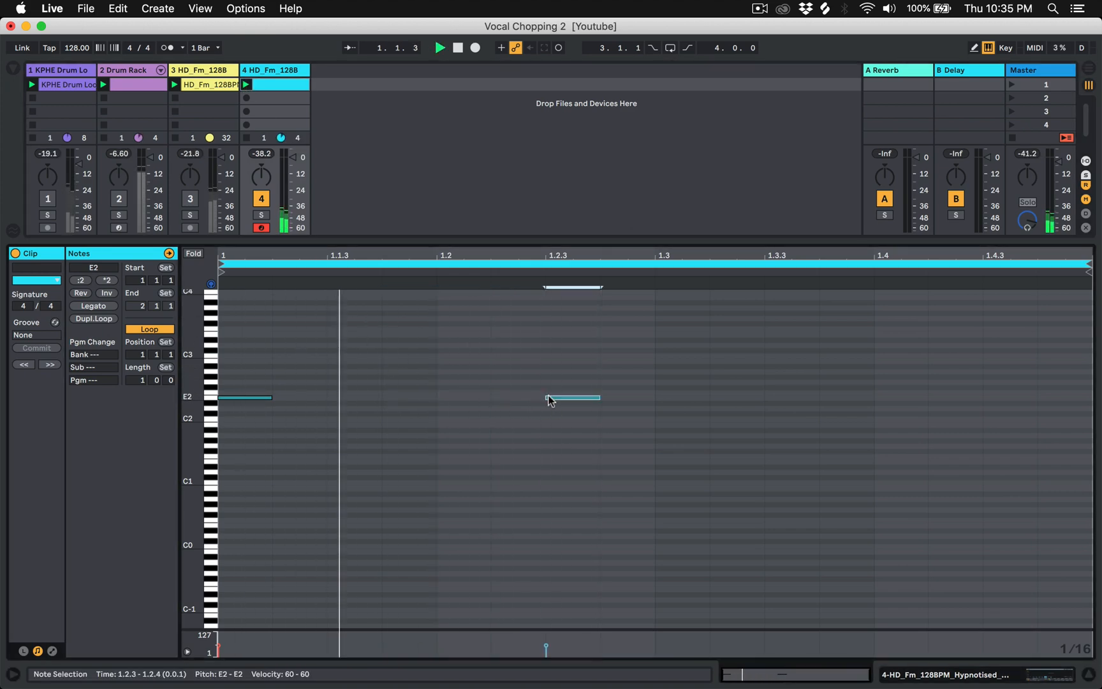
pyautogui.doubleClick(828, 397)
pyautogui.moveTo(828, 400); pyautogui.dragTo(883, 401)
pyautogui.click(851, 423)
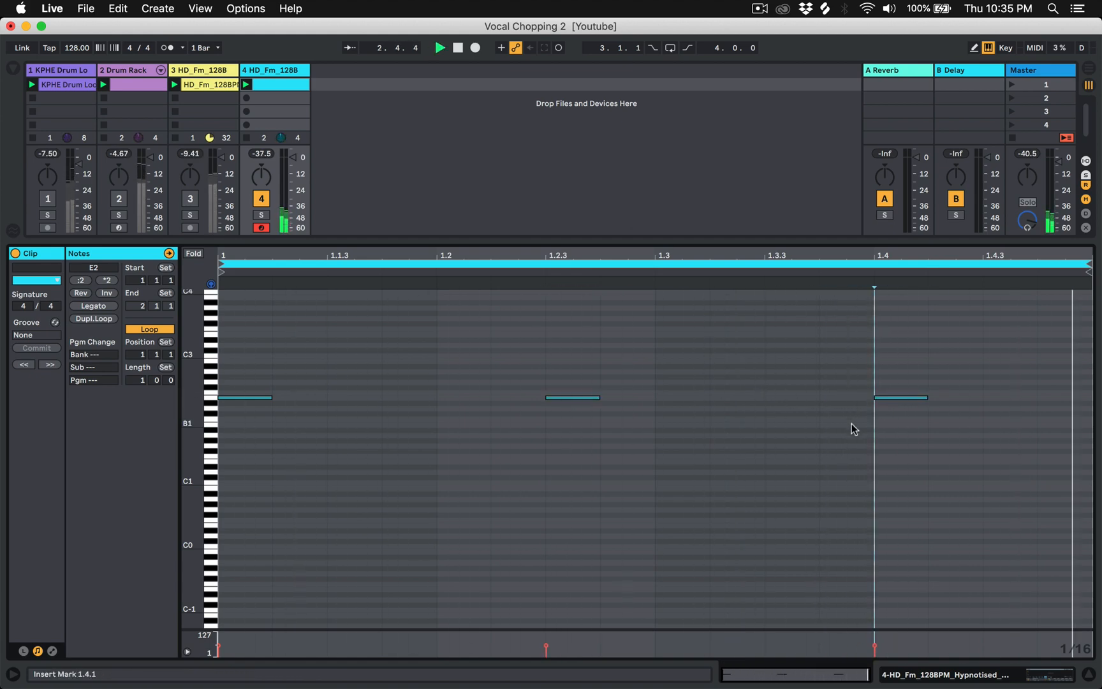
# Lower the clip's first note to C2 and add a B1 note at 1.1.3
pyautogui.doubleClick(284, 402)
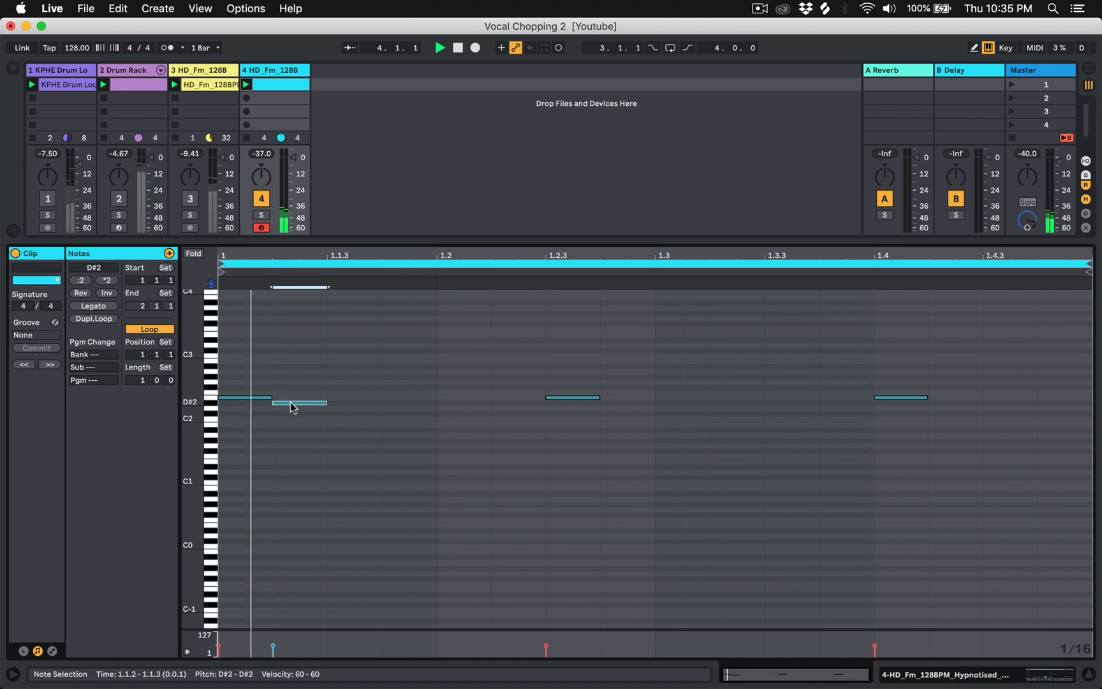
pyautogui.moveTo(292, 408)
pyautogui.mouseDown()
pyautogui.moveTo(296, 429)
pyautogui.moveTo(253, 423)
pyautogui.moveTo(281, 426)
pyautogui.mouseUp()
pyautogui.click(258, 398)
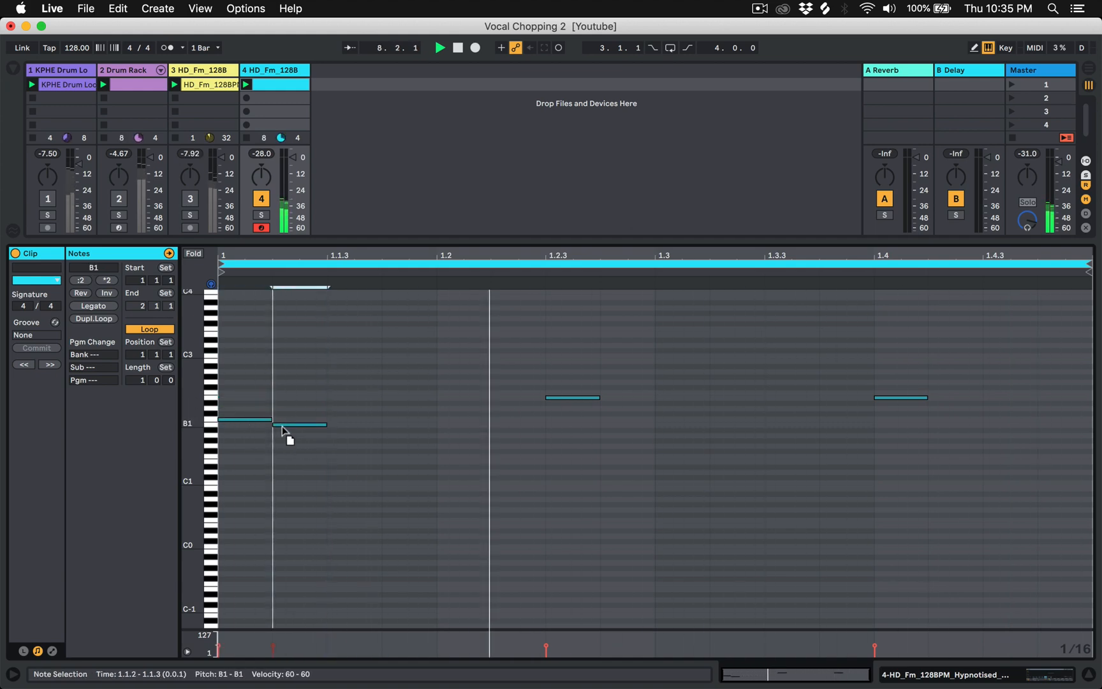
pyautogui.click(295, 448)
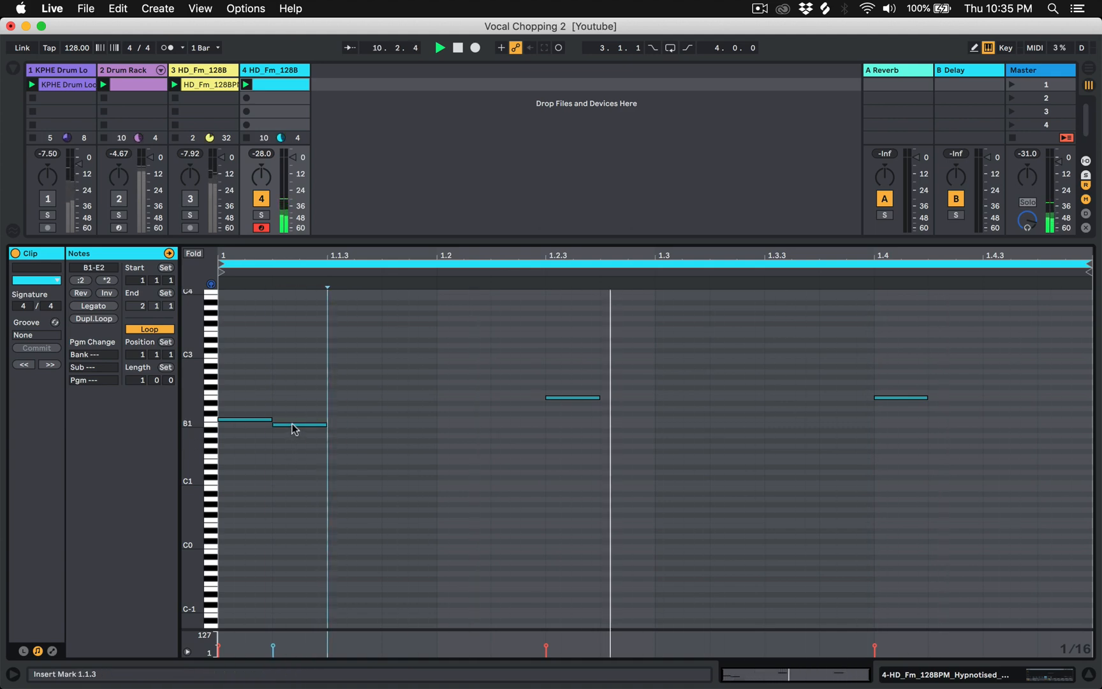
pyautogui.moveTo(295, 431); pyautogui.dragTo(345, 433)
pyautogui.click(342, 436)
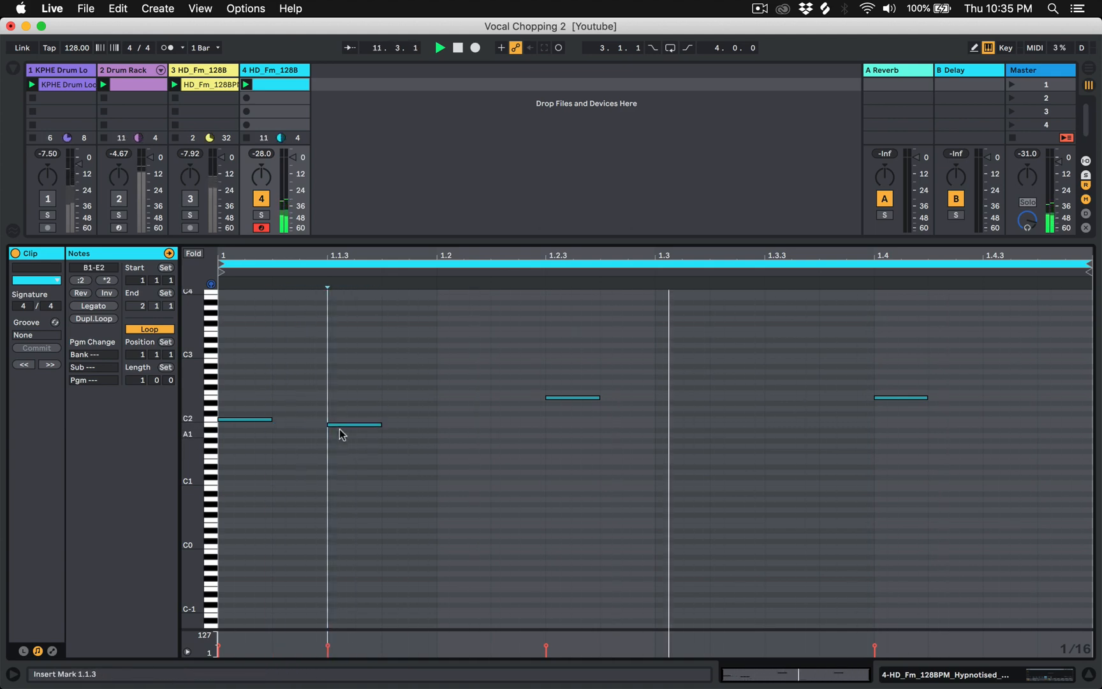
# Unmute the Drum Rack track and enlarge the Session View mixer area above the clip editor
pyautogui.click(120, 203)
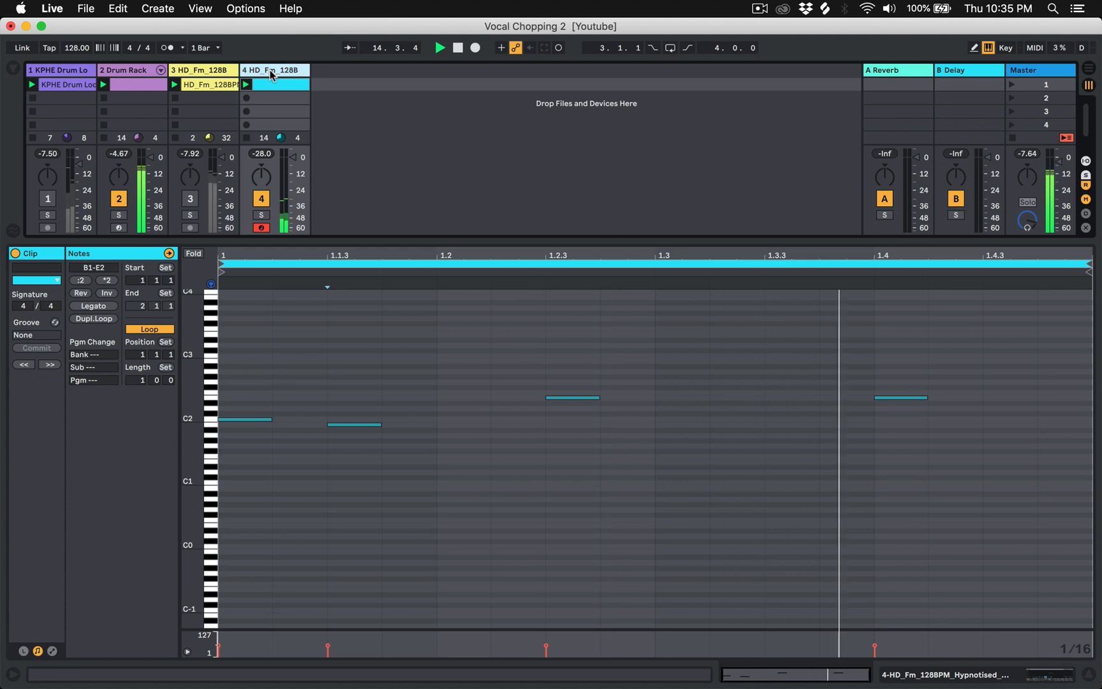
pyautogui.press('Tab')
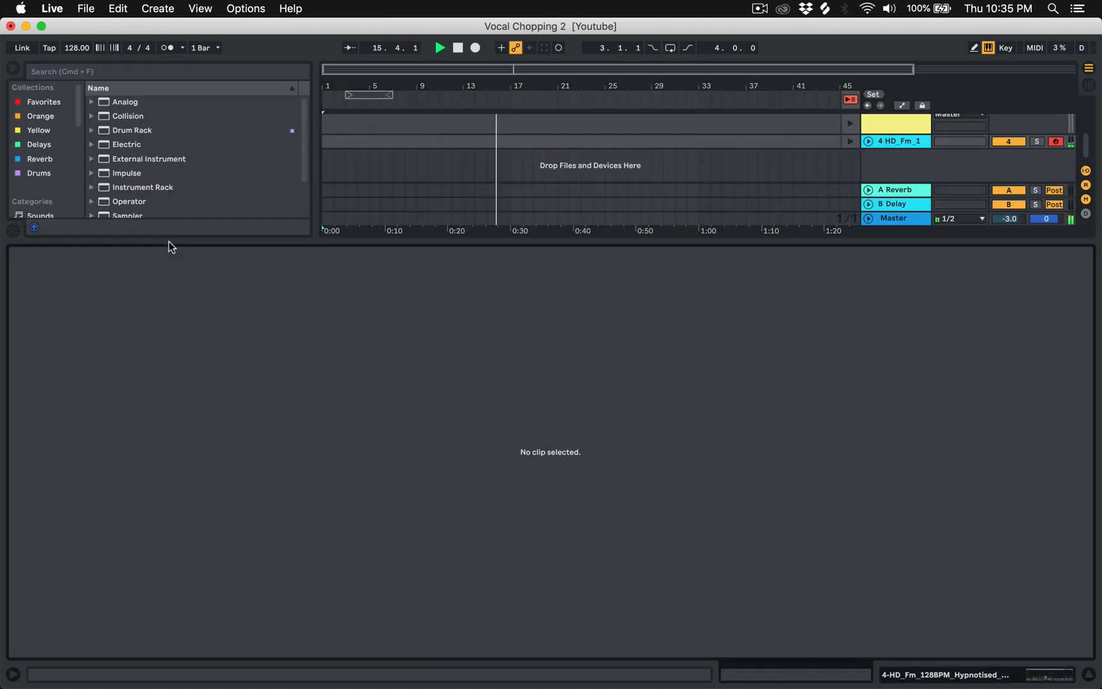
pyautogui.press('Tab')
pyautogui.moveTo(172, 240); pyautogui.dragTo(158, 426)
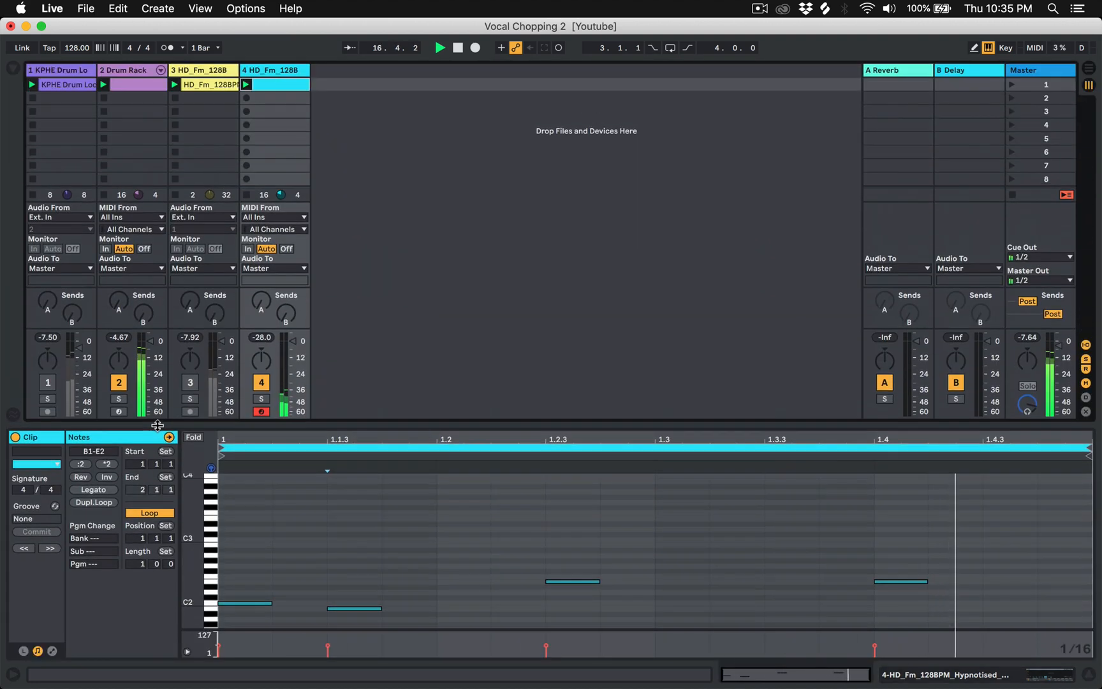
# Add a Utility audio effect after Simpler on the vocal chop track and set its gain to 6.11 dB
pyautogui.click(12, 68)
pyautogui.hotkey('shift', 'Tab')
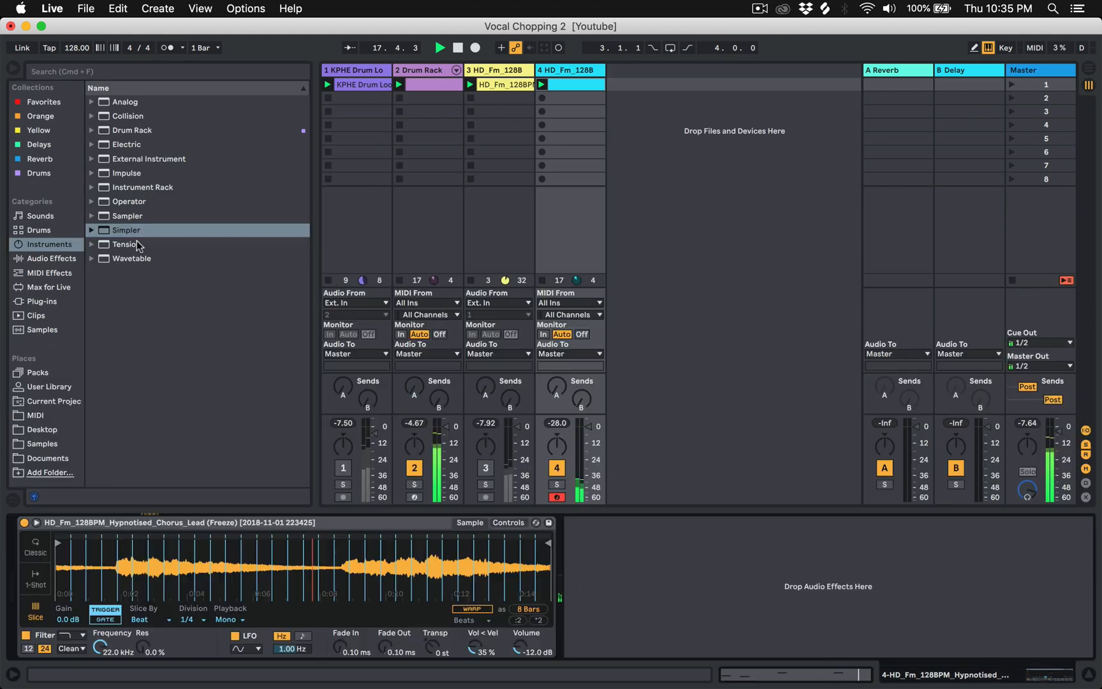
pyautogui.click(38, 303)
pyautogui.click(41, 258)
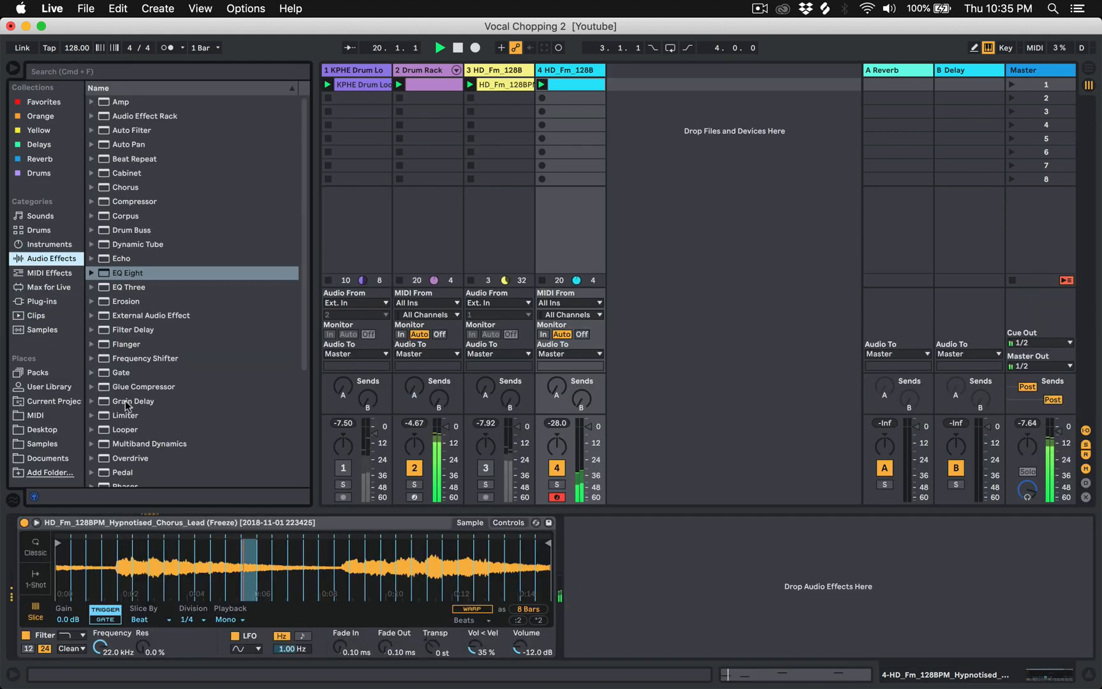
pyautogui.scroll(-5, 125, 400)
pyautogui.moveTo(124, 450); pyautogui.dragTo(581, 611)
pyautogui.moveTo(642, 568); pyautogui.dragTo(642, 556)
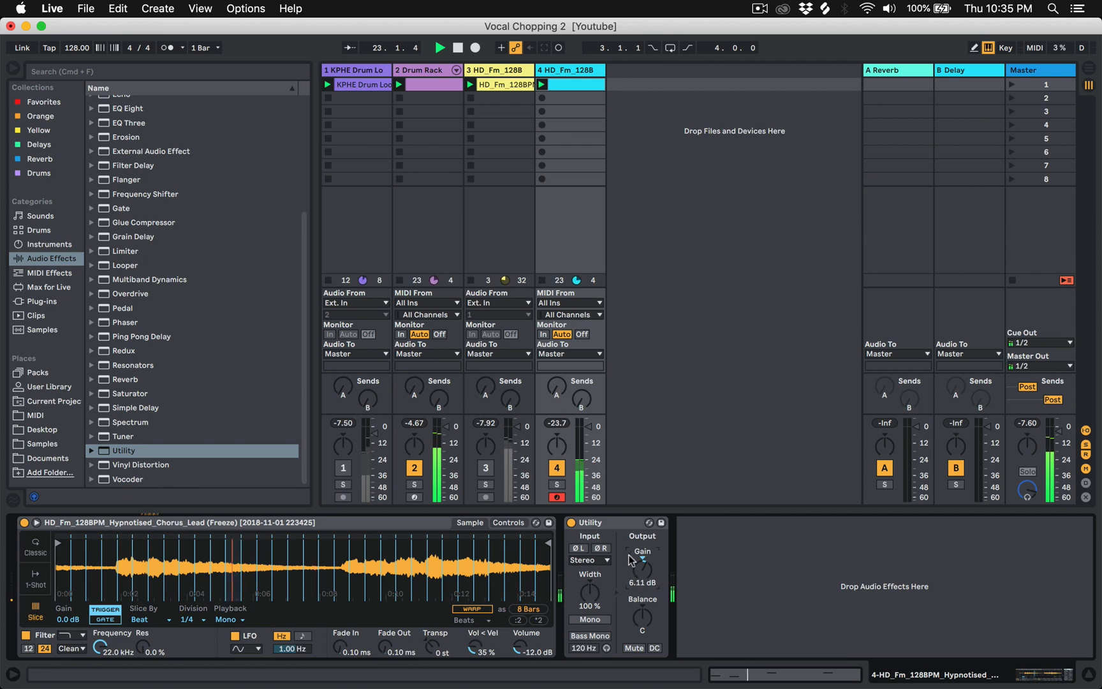
# Reopen the vocal chop clip in an enlarged note editor and add a G#1 note at 1.3
pyautogui.doubleClick(558, 85)
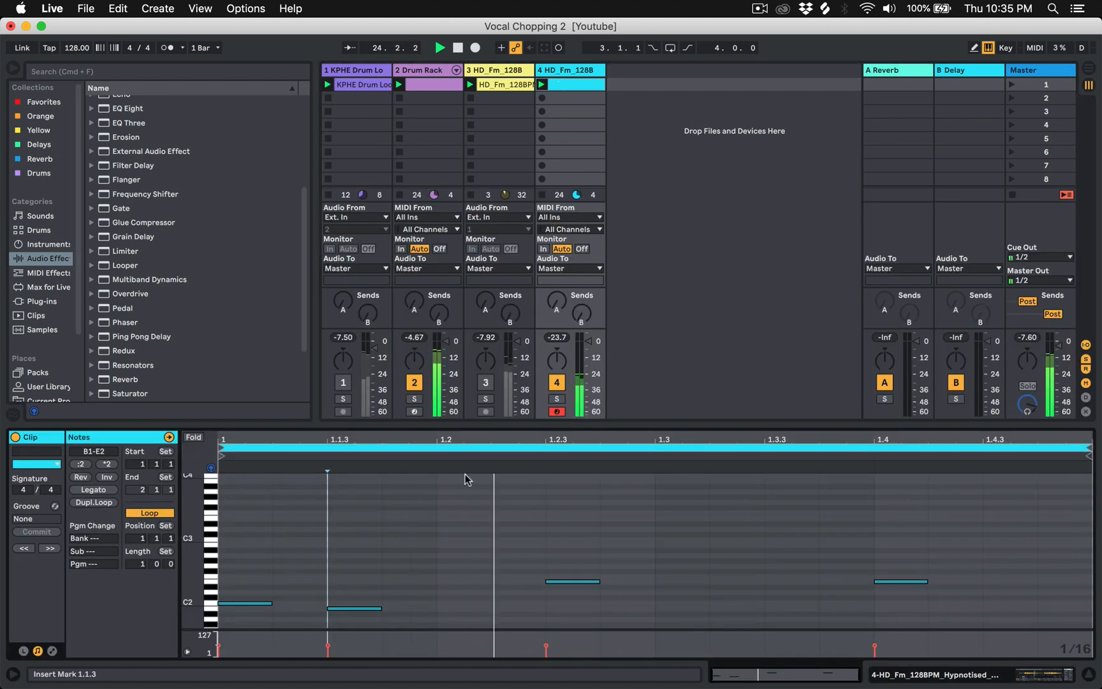
pyautogui.moveTo(467, 433); pyautogui.dragTo(485, 188)
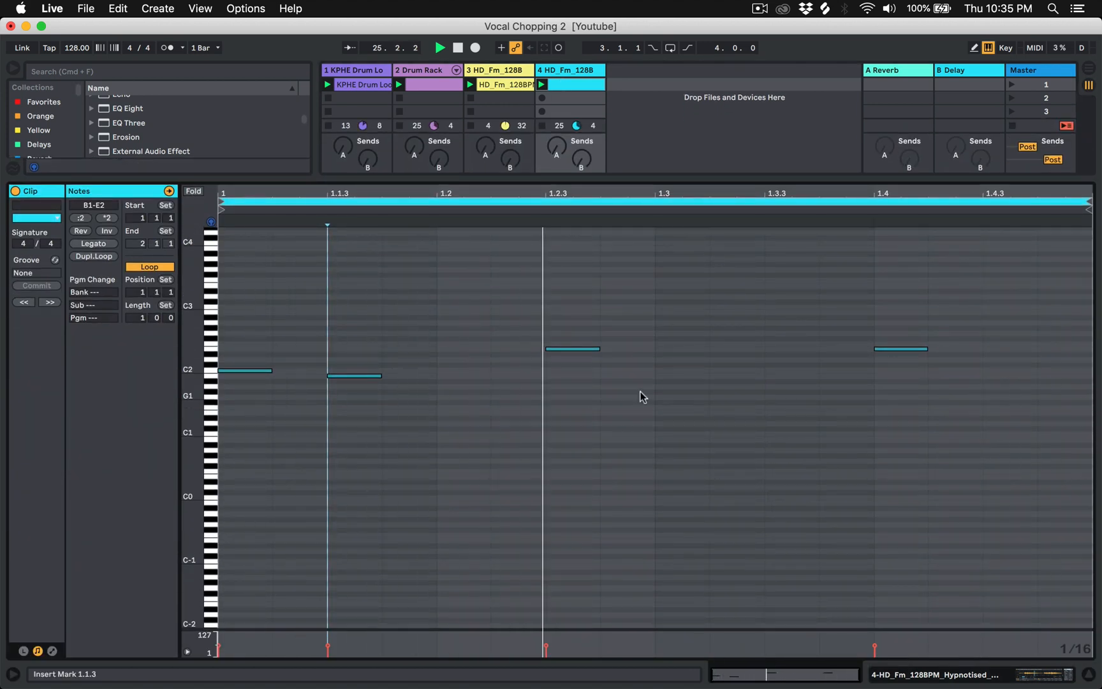
pyautogui.doubleClick(659, 403)
pyautogui.moveTo(658, 402); pyautogui.dragTo(658, 397)
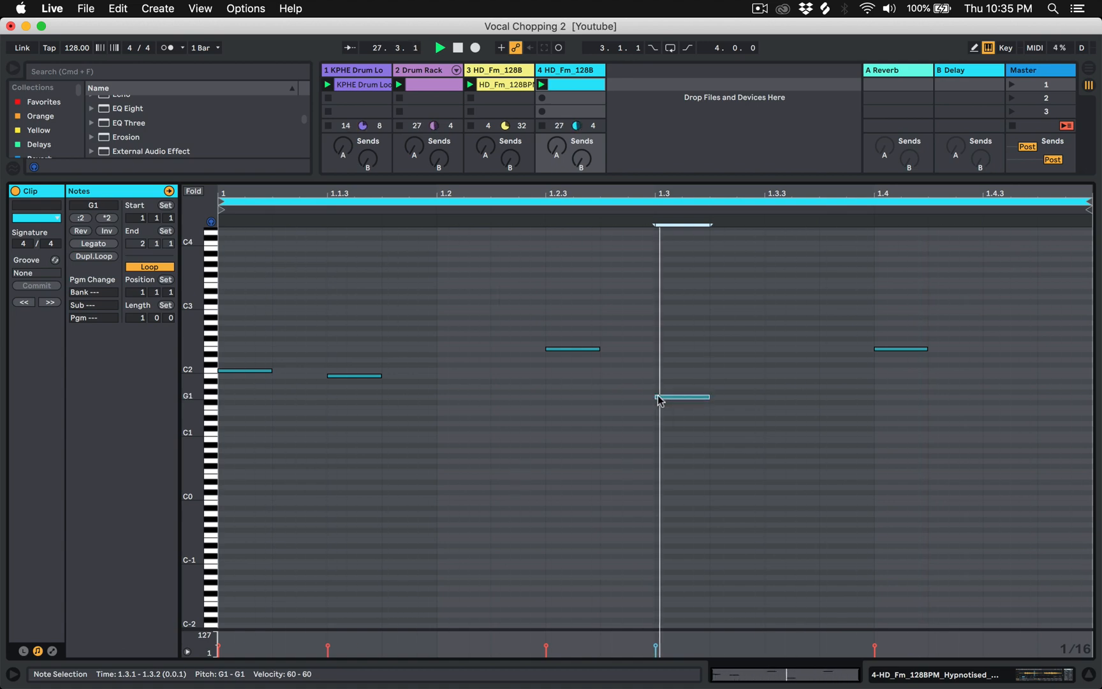
pyautogui.press('Up')
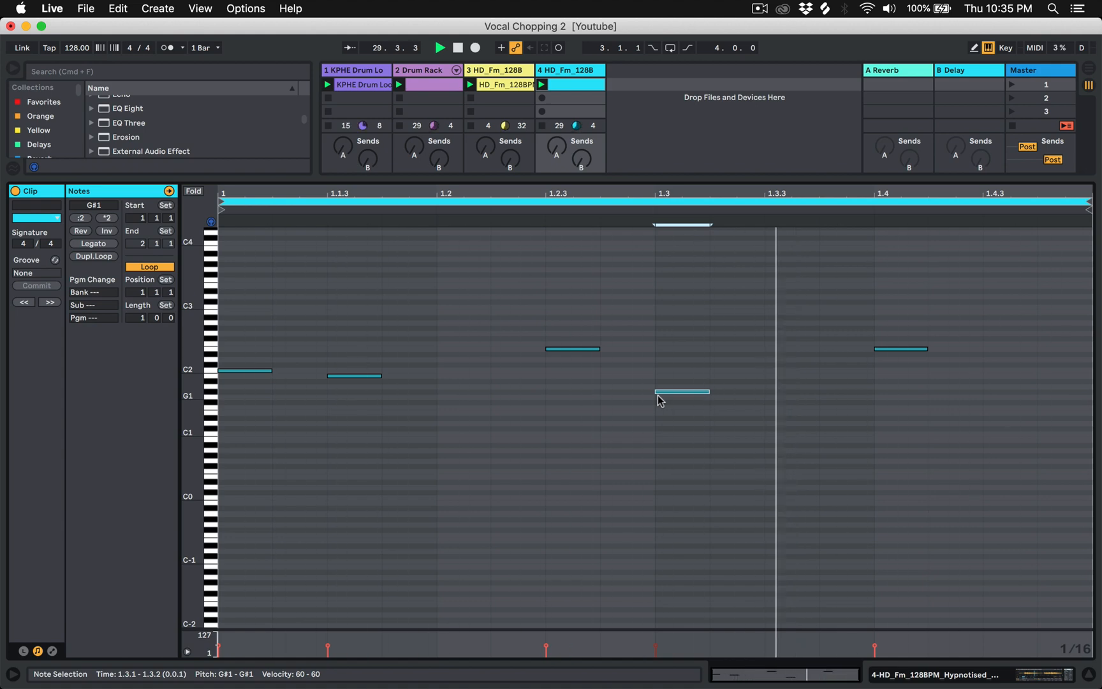
# Replace the E2 note at 1.2.3 with a sixteenth-long G#1 note
pyautogui.doubleClick(621, 390)
pyautogui.click(627, 417)
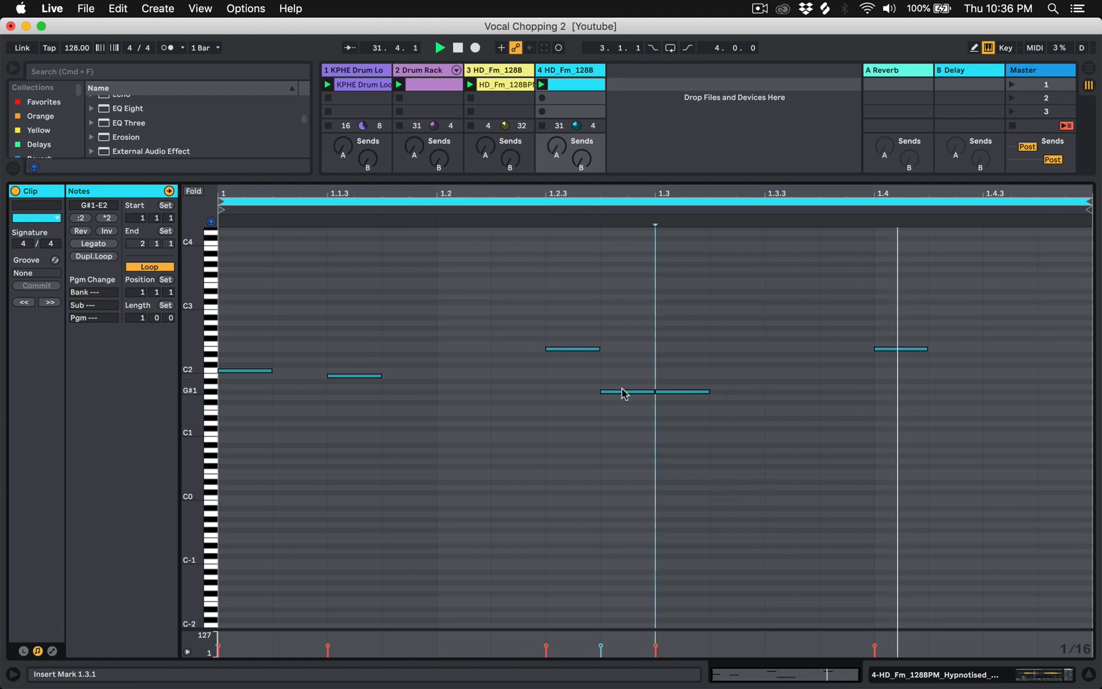
pyautogui.moveTo(622, 391); pyautogui.dragTo(580, 400)
pyautogui.doubleClick(573, 348)
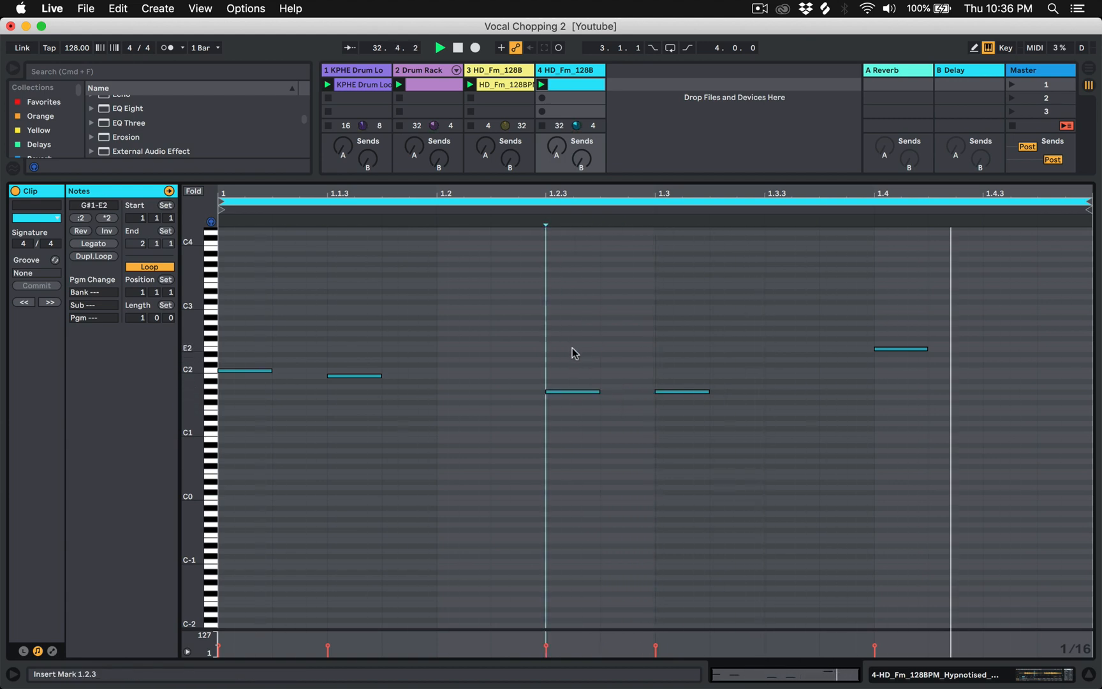
# Raise the note at 1.3 to A#1 and add a C#3 note at 1.4.3, nudged up by one semitone
pyautogui.click(676, 391)
pyautogui.press('Up')
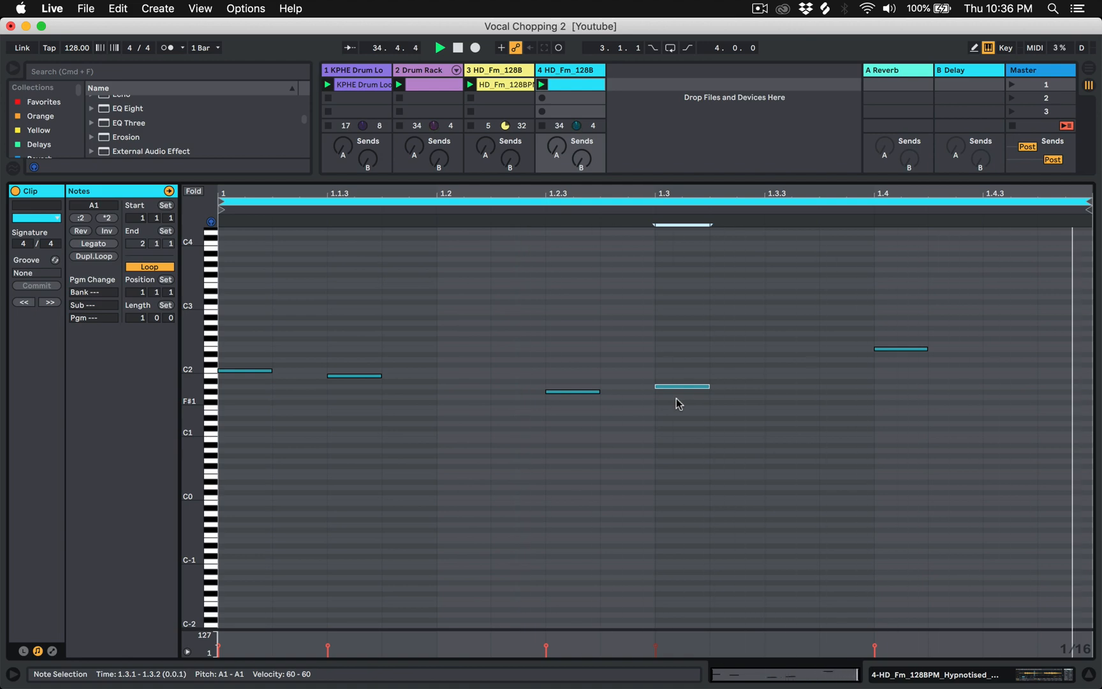
pyautogui.press('Up')
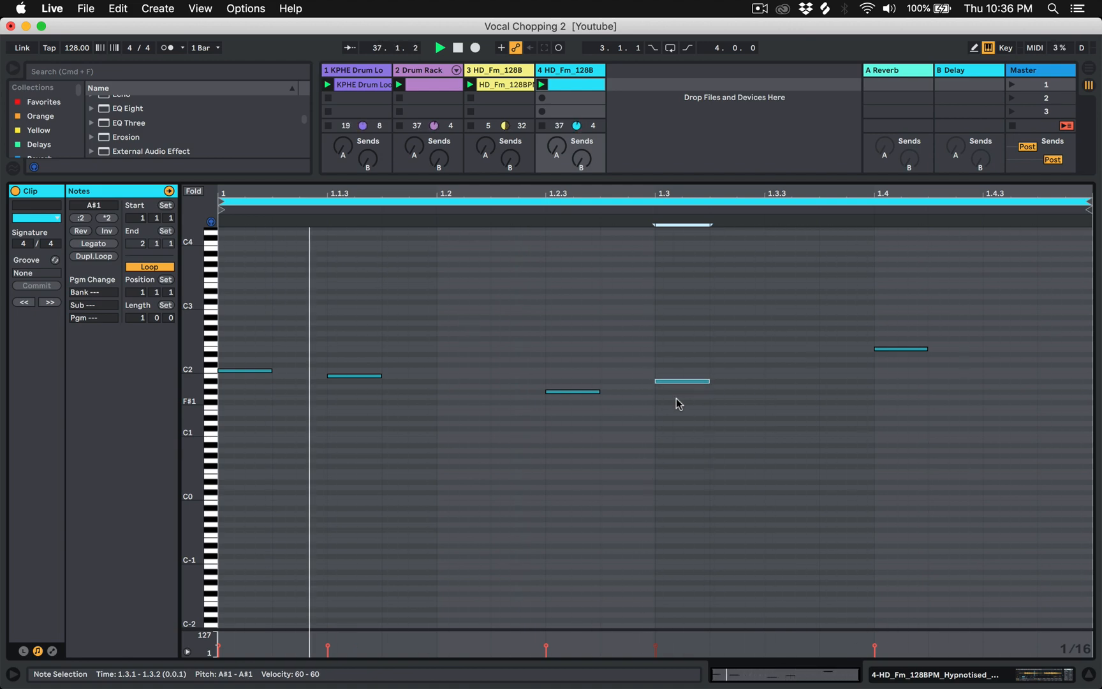
pyautogui.doubleClick(797, 359)
pyautogui.moveTo(798, 359); pyautogui.dragTo(997, 304)
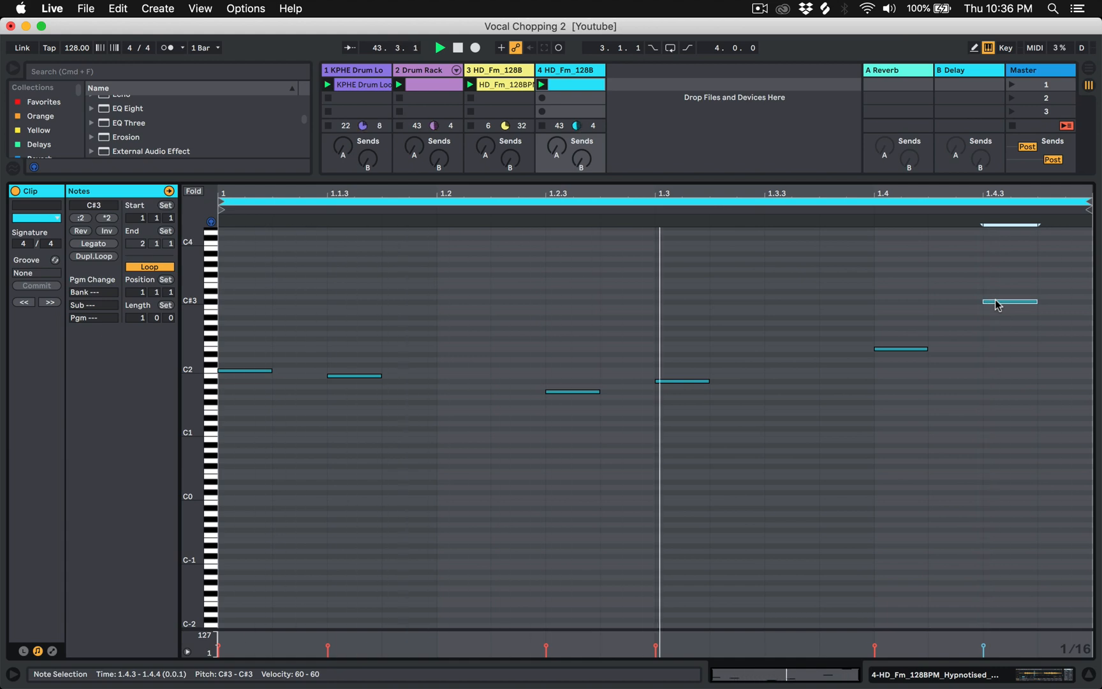
pyautogui.moveTo(995, 300); pyautogui.dragTo(996, 295)
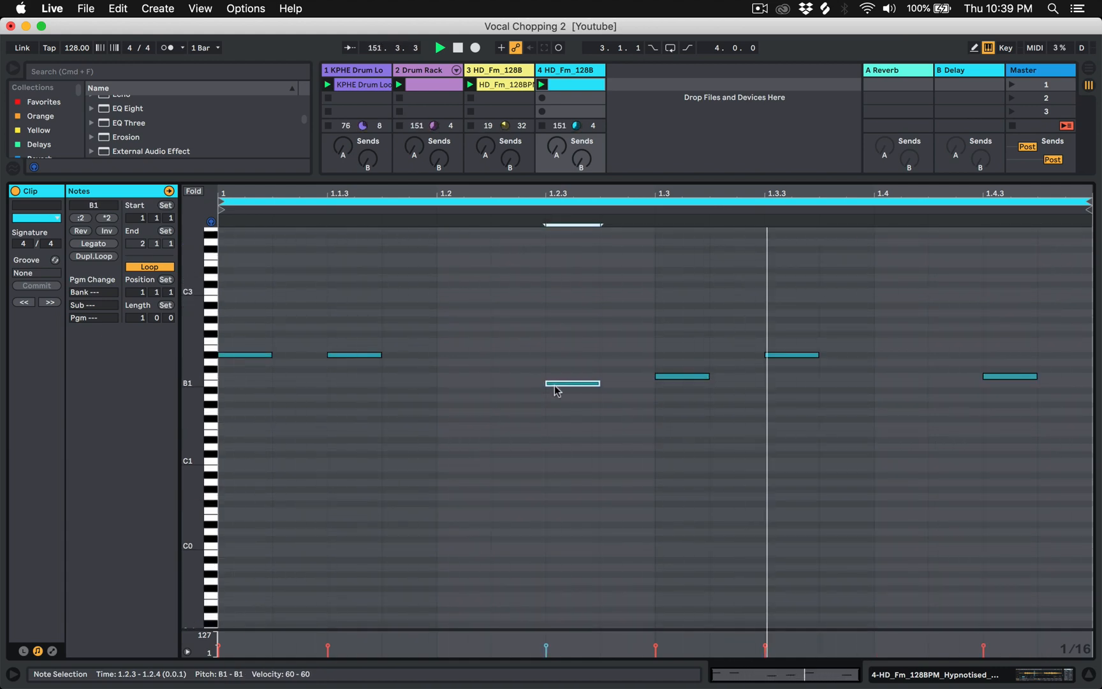
# Lower the clip's first note to D2 and raise the note at 1.1.3 to E2
pyautogui.click(555, 400)
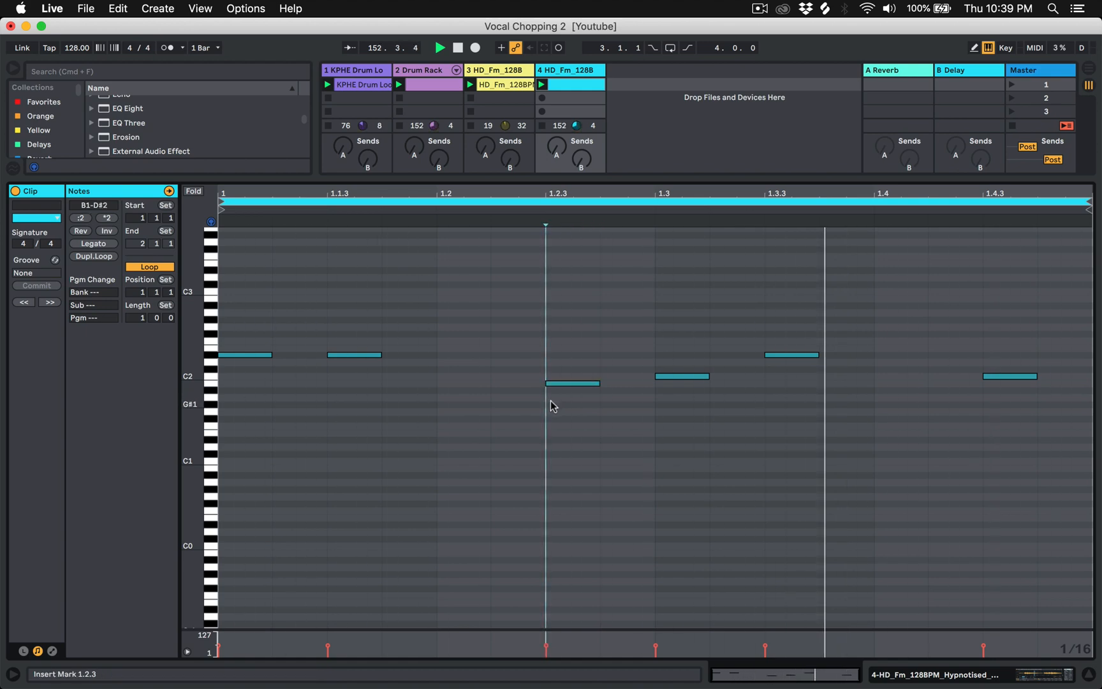
pyautogui.hotkey('shift', 'Tab')
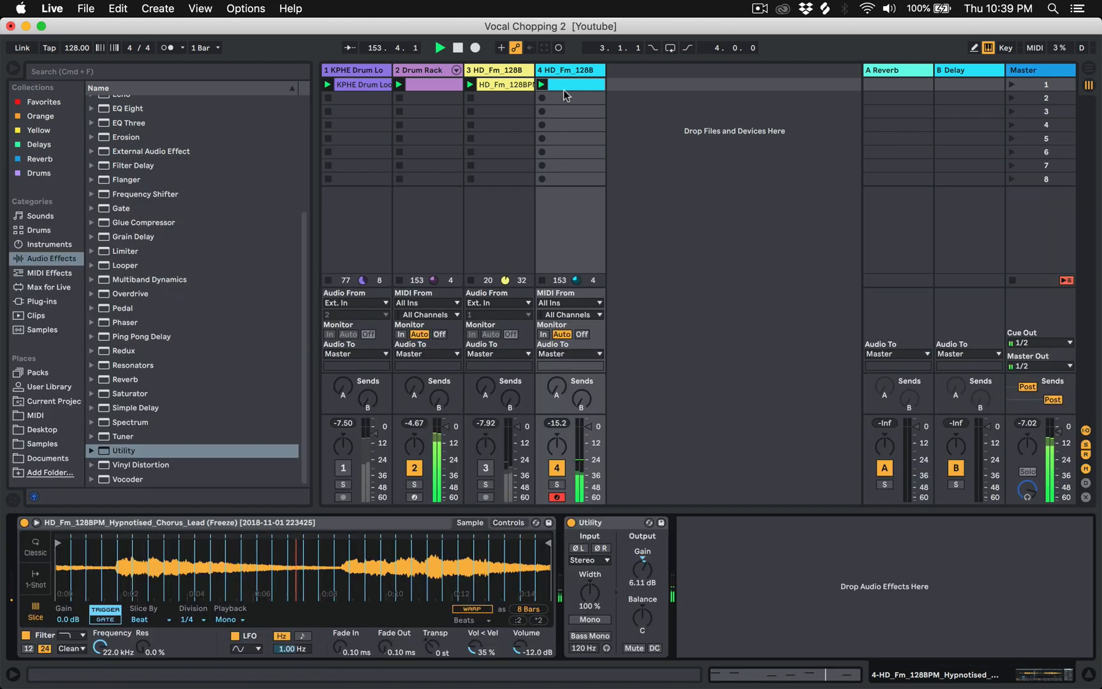
pyautogui.hotkey('shift', 'Tab')
pyautogui.click(262, 363)
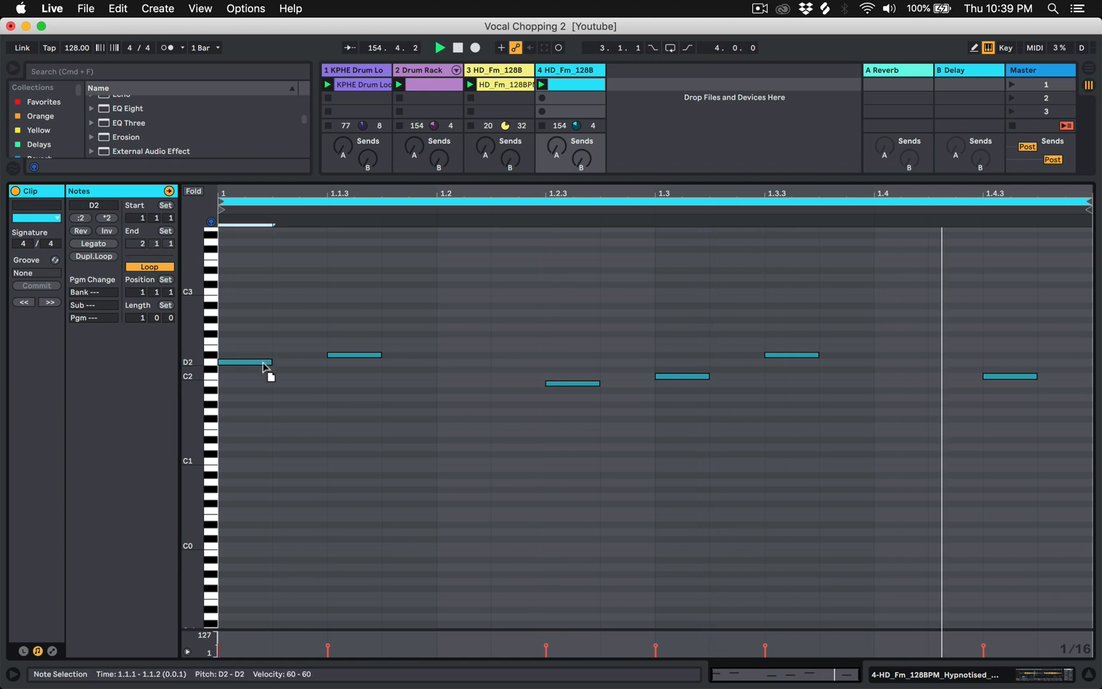
pyautogui.moveTo(346, 354); pyautogui.dragTo(348, 349)
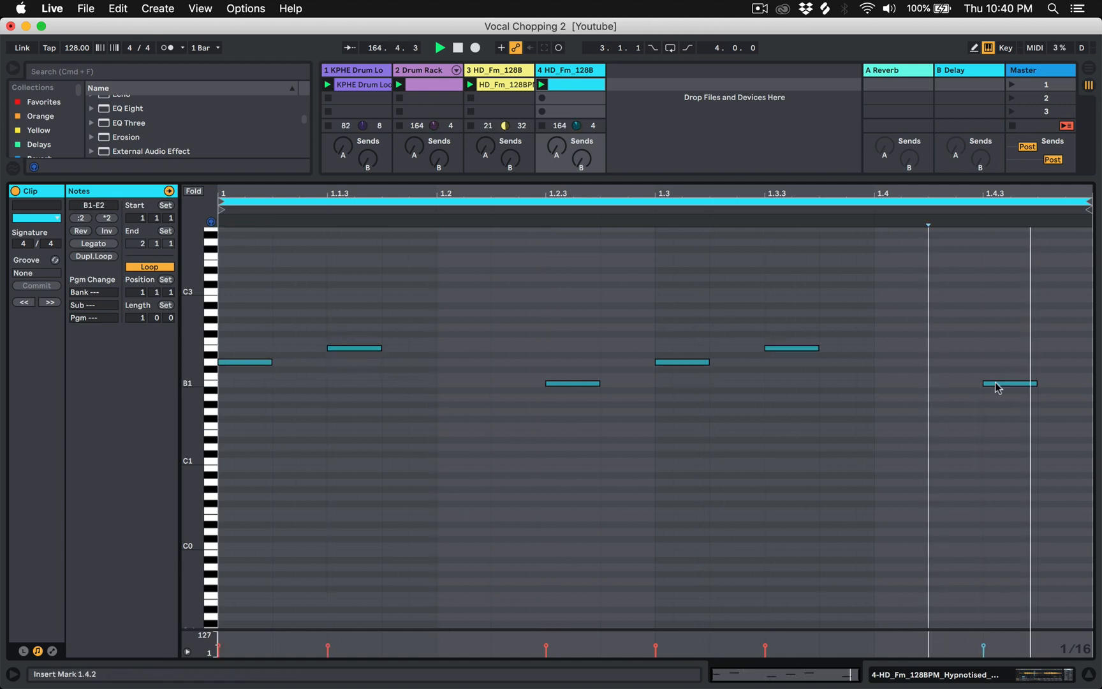
# Try the note at 1.4.3 at A1 and return it to B1
pyautogui.moveTo(997, 386); pyautogui.dragTo(998, 396)
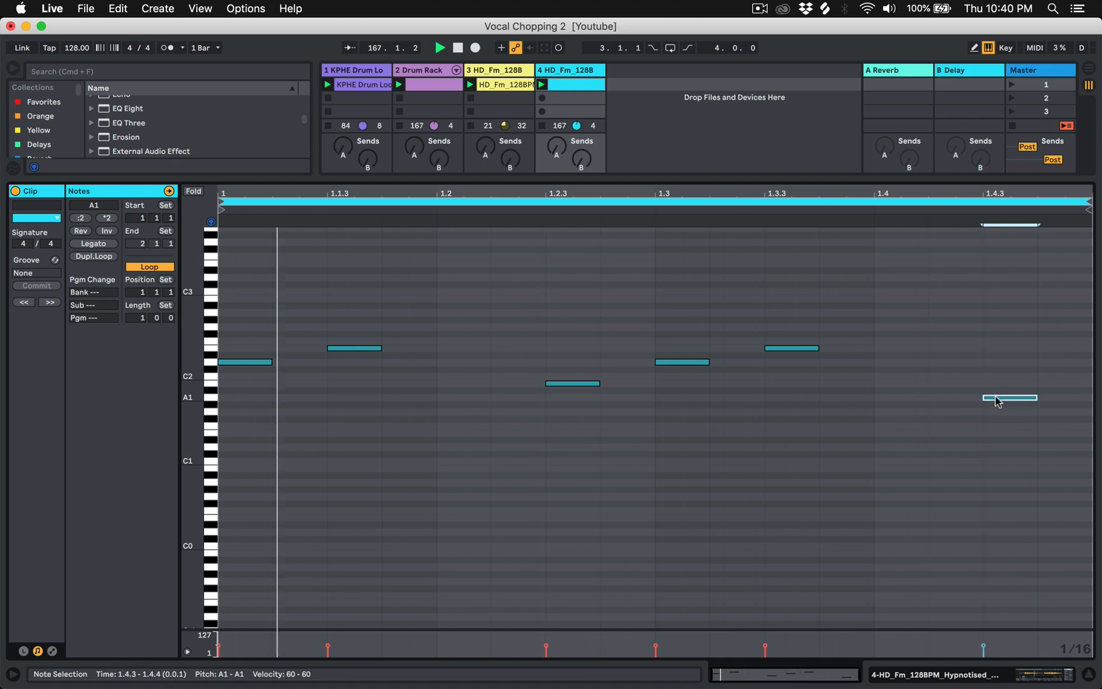
pyautogui.moveTo(997, 401); pyautogui.dragTo(996, 386)
pyautogui.click(955, 415)
# Duplicate the vocal chop track and set the copy's Simpler slice division to 1/8
pyautogui.hotkey('shift', 'Tab')
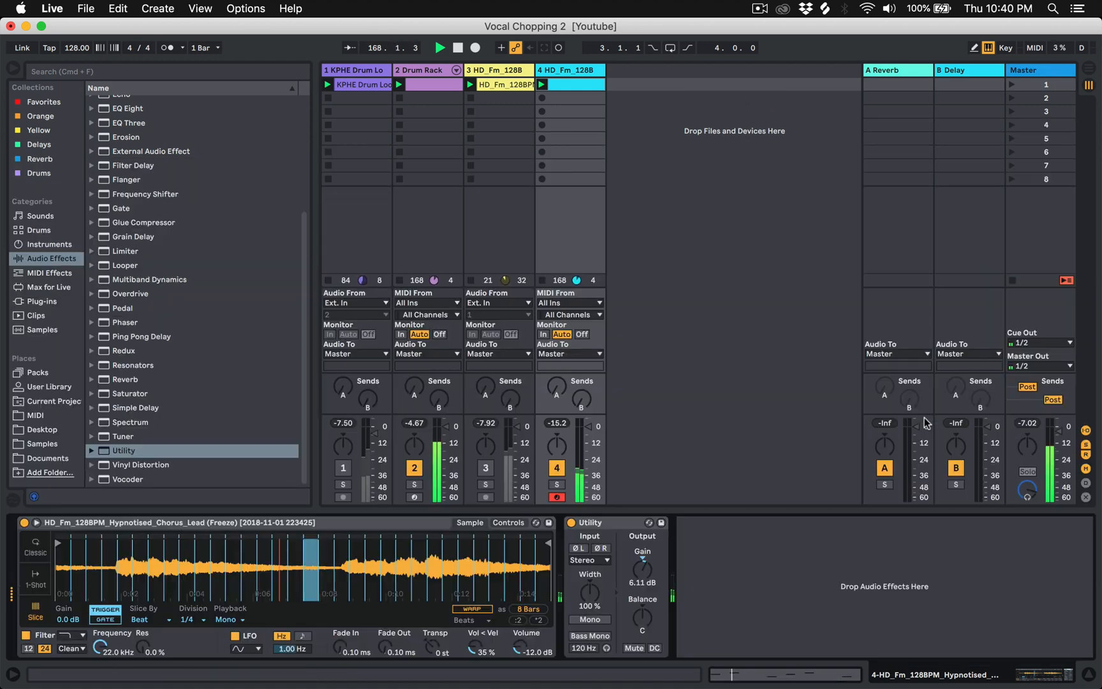
pyautogui.rightClick(556, 70)
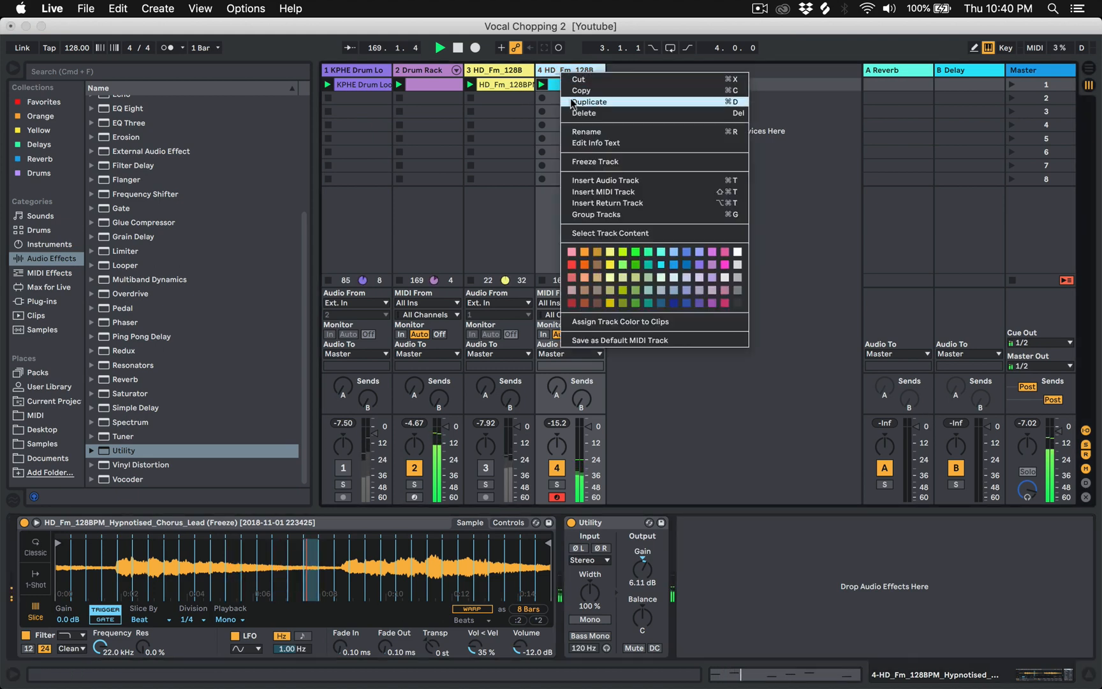
pyautogui.click(573, 104)
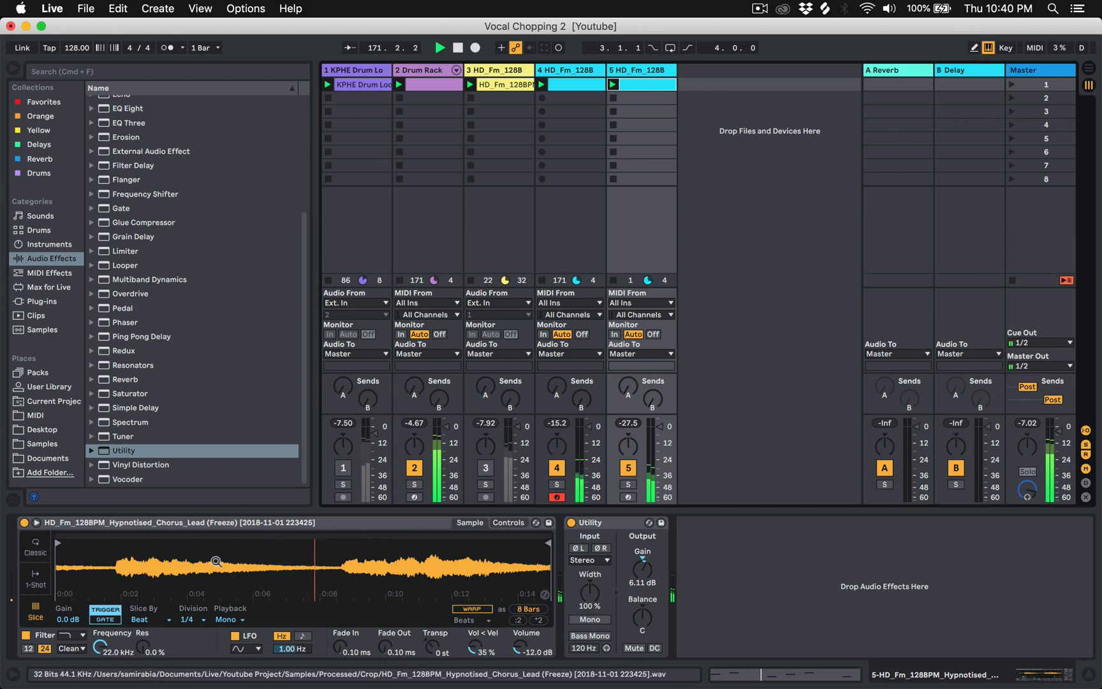
pyautogui.click(186, 619)
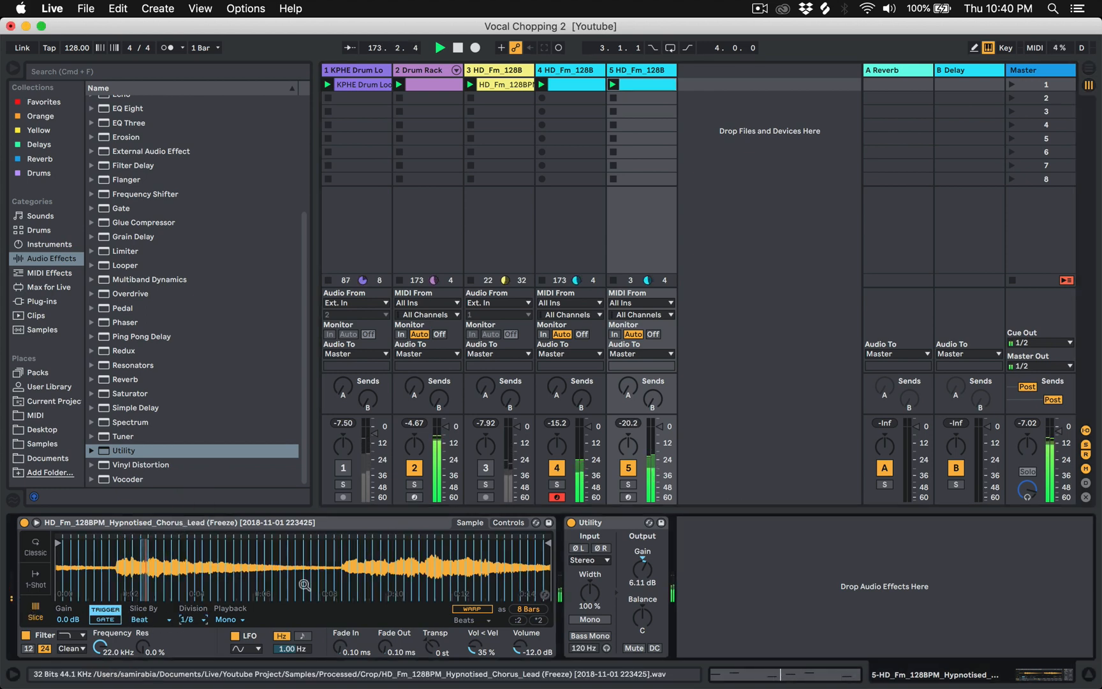
pyautogui.click(185, 518)
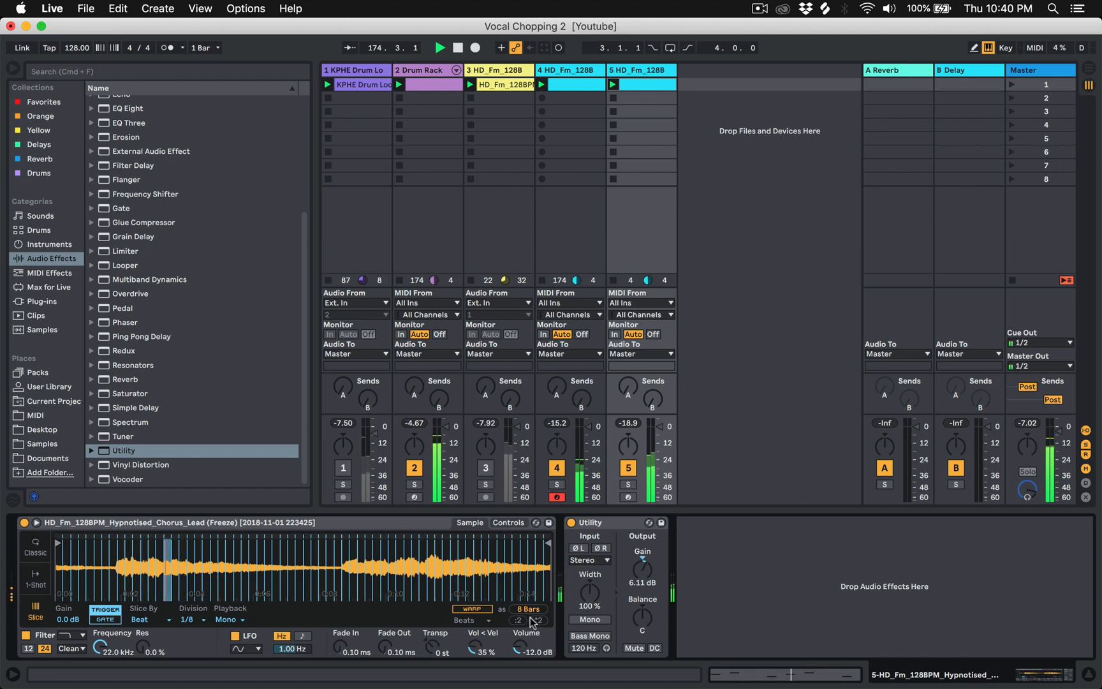
# Warp the duplicate's Simpler sample, halving its length twice to two bars, and set the slice division to 1/4
pyautogui.click(487, 610)
pyautogui.click(535, 620)
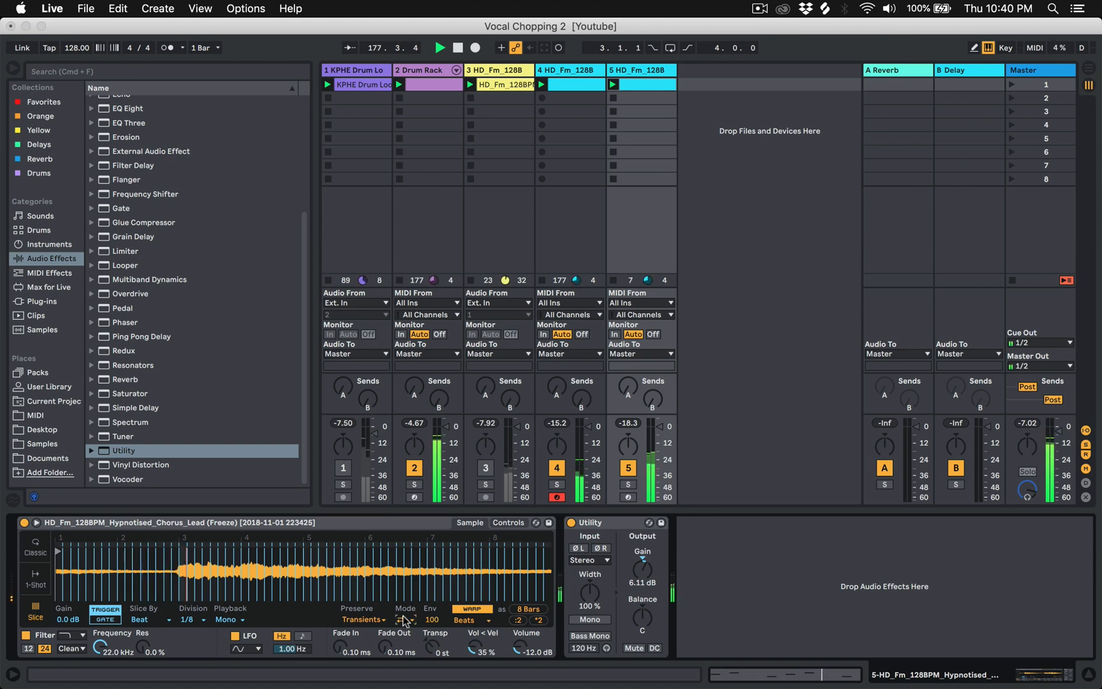
pyautogui.click(516, 620)
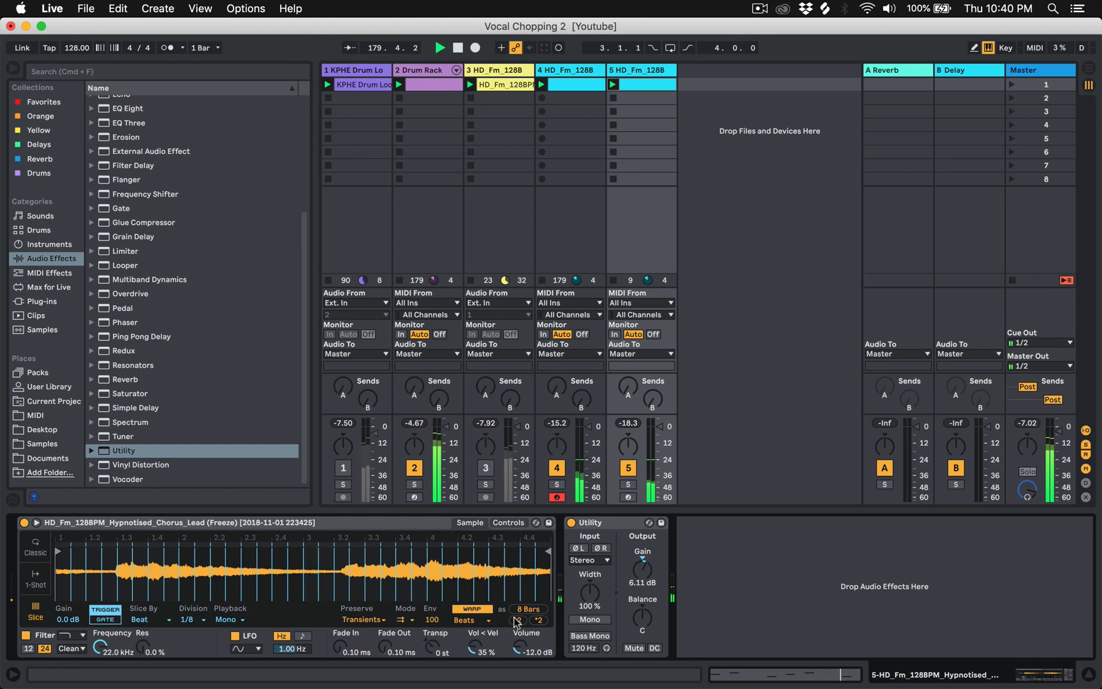
pyautogui.click(516, 620)
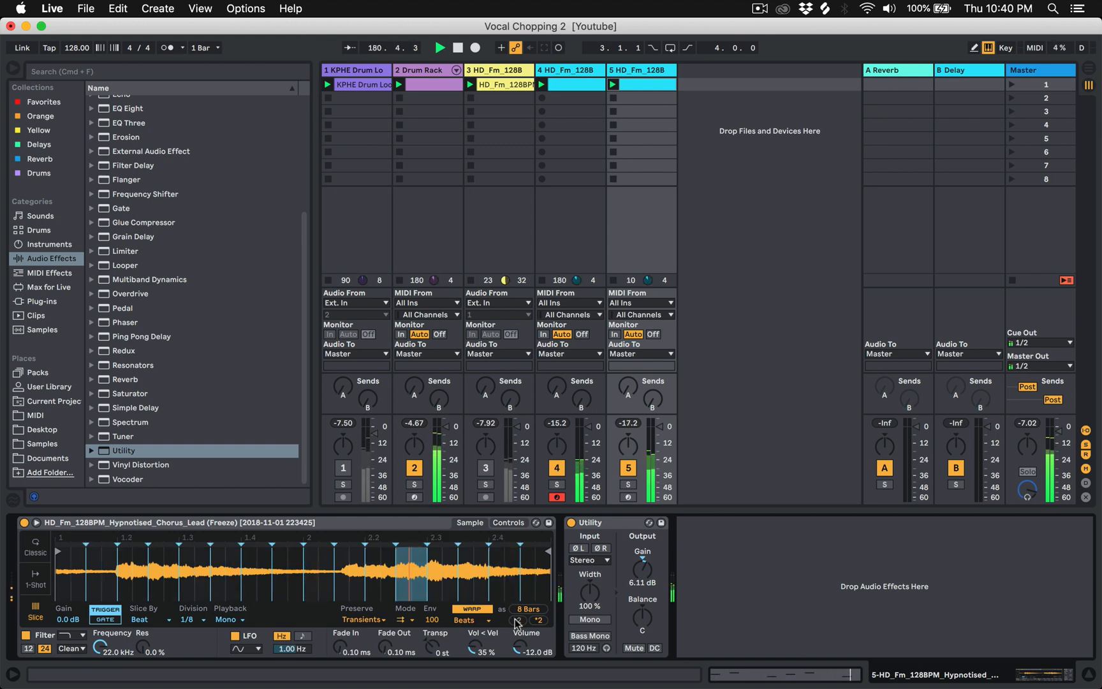
pyautogui.click(187, 620)
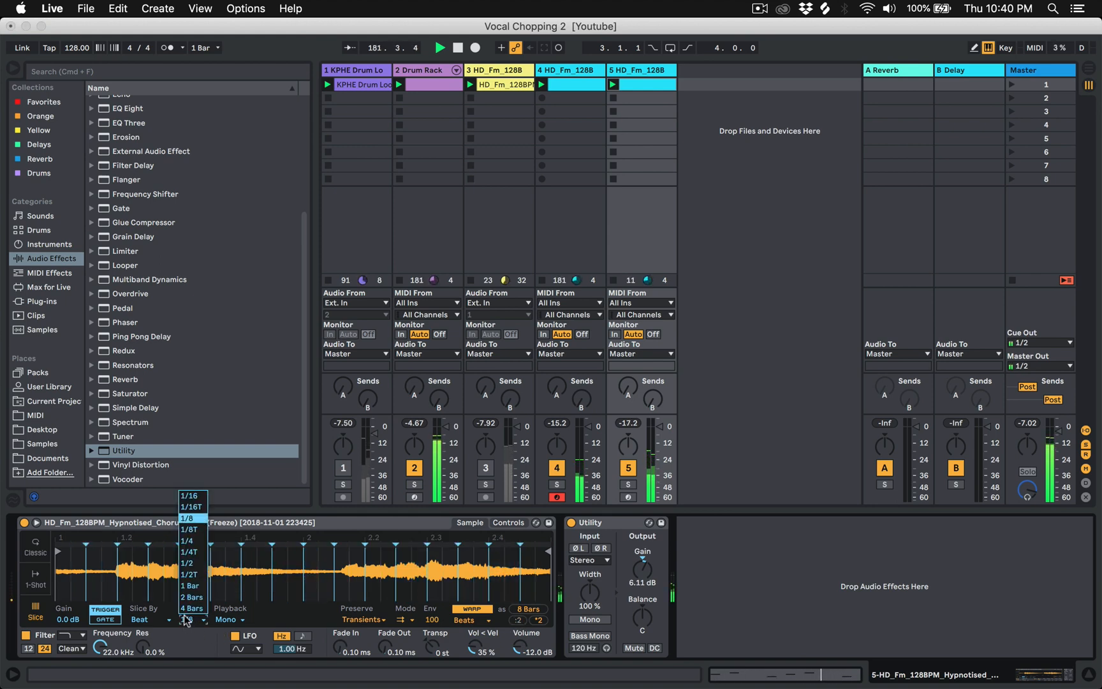
pyautogui.click(191, 547)
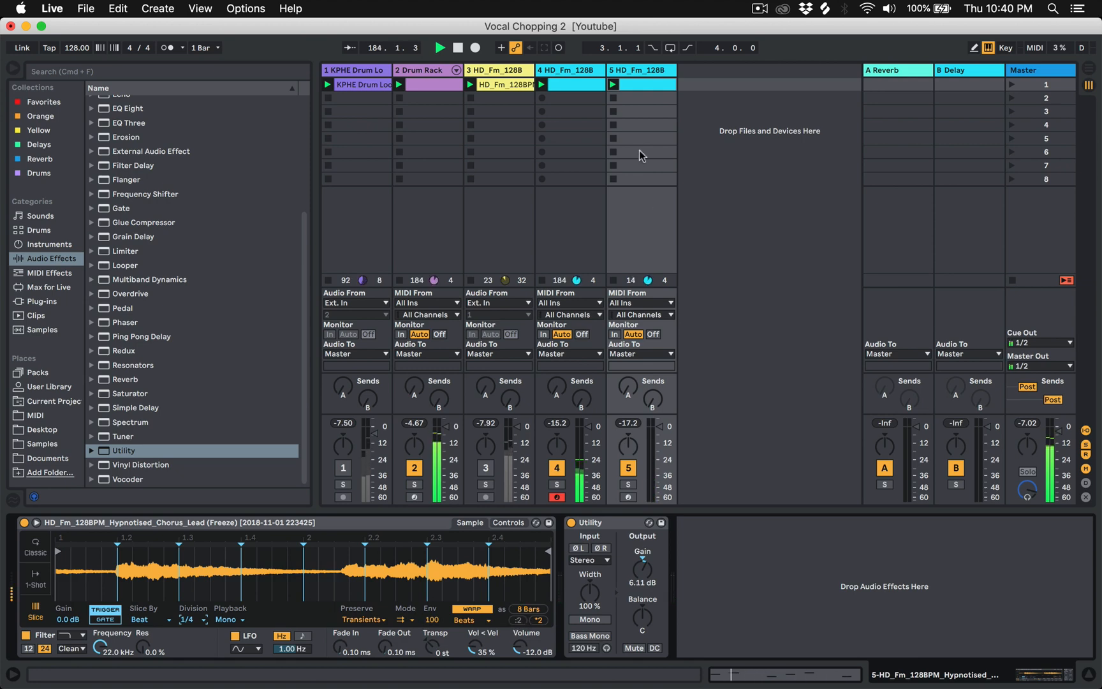
# Transpose all notes of the duplicated track's clip down seven semitones, to the range E1 to A1
pyautogui.doubleClick(636, 91)
pyautogui.moveTo(246, 307); pyautogui.dragTo(1023, 470)
pyautogui.press('Down')
pyautogui.press('Down')
pyautogui.press('Down')
pyautogui.press('Down')
pyautogui.press('Down')
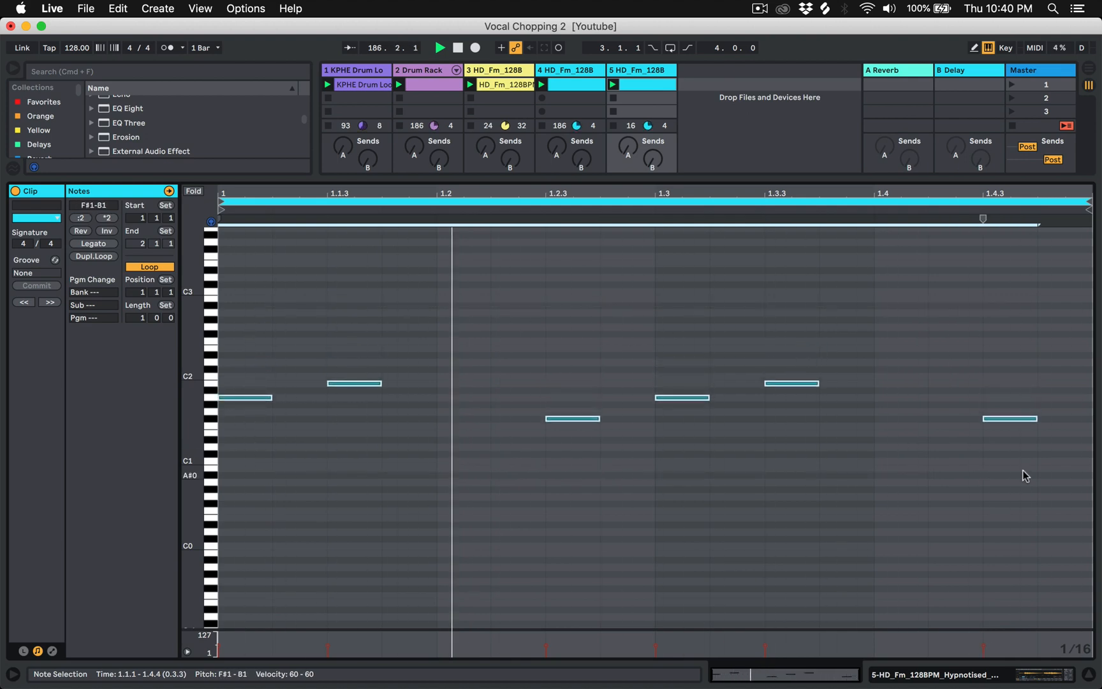
pyautogui.press('Down')
pyautogui.press('Down')
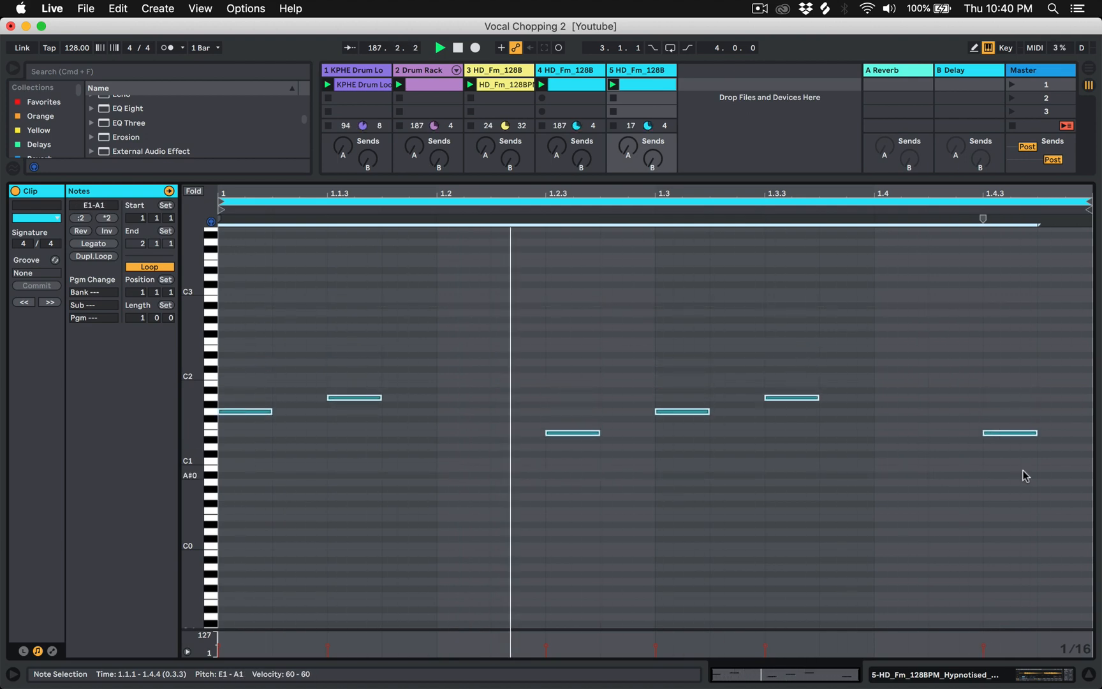
# Delete every note after the first in the duplicated clip and lower the remaining note to D#1
pyautogui.moveTo(336, 357); pyautogui.dragTo(1022, 464)
pyautogui.press('Delete')
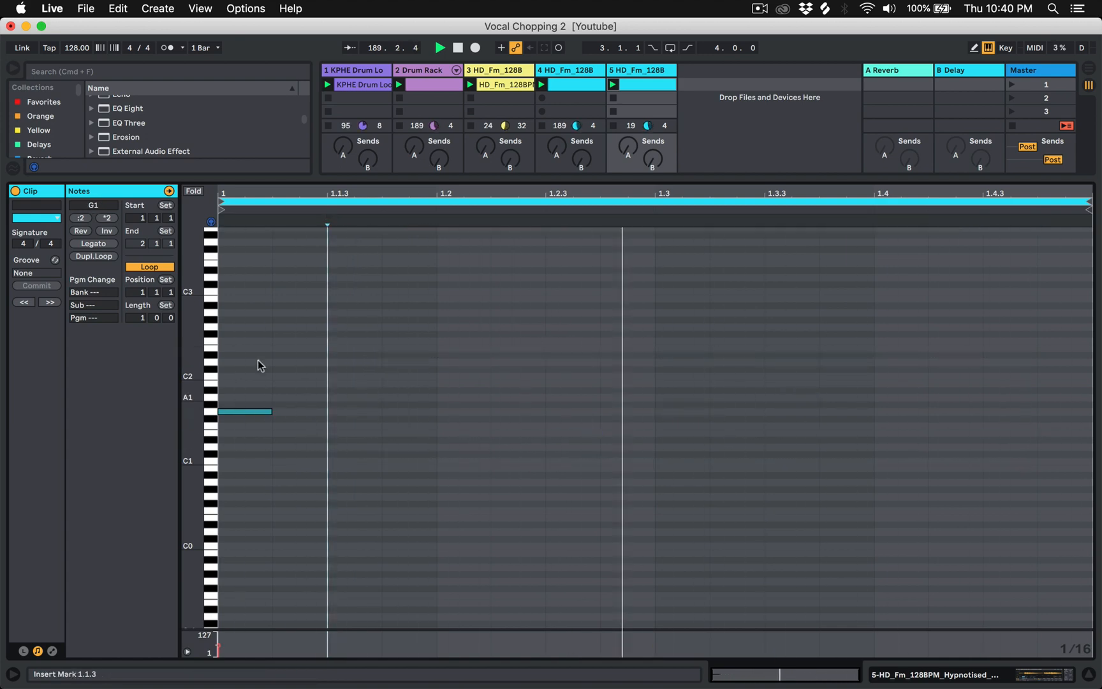
pyautogui.press('Down')
pyautogui.press('Down')
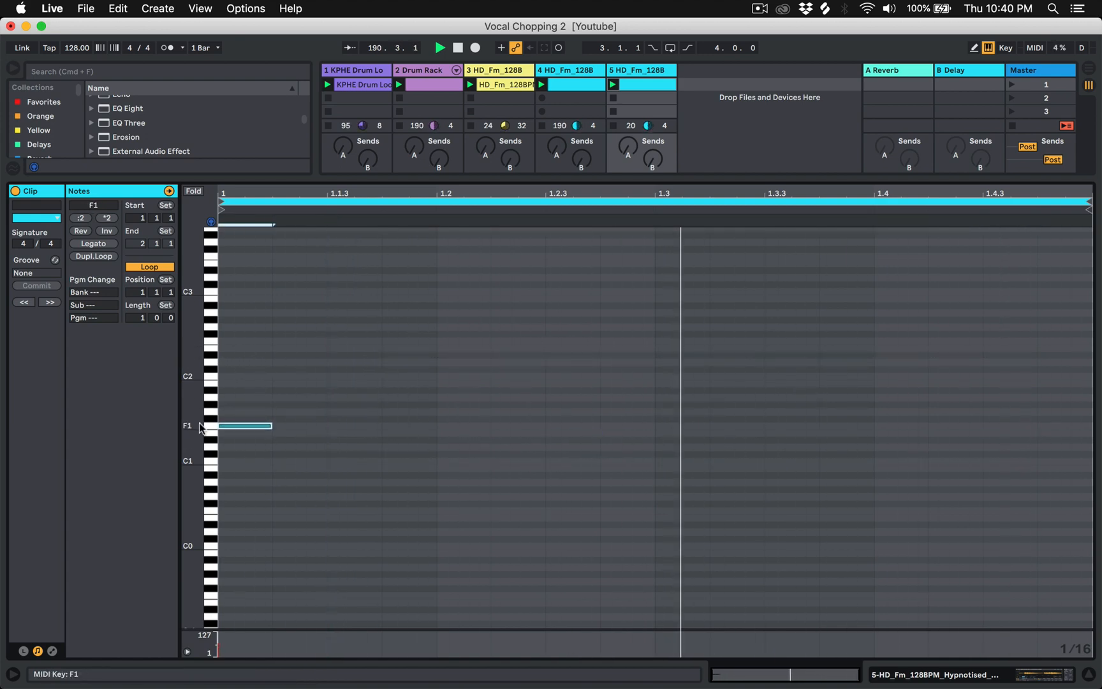
pyautogui.press('Down')
pyautogui.press('Down')
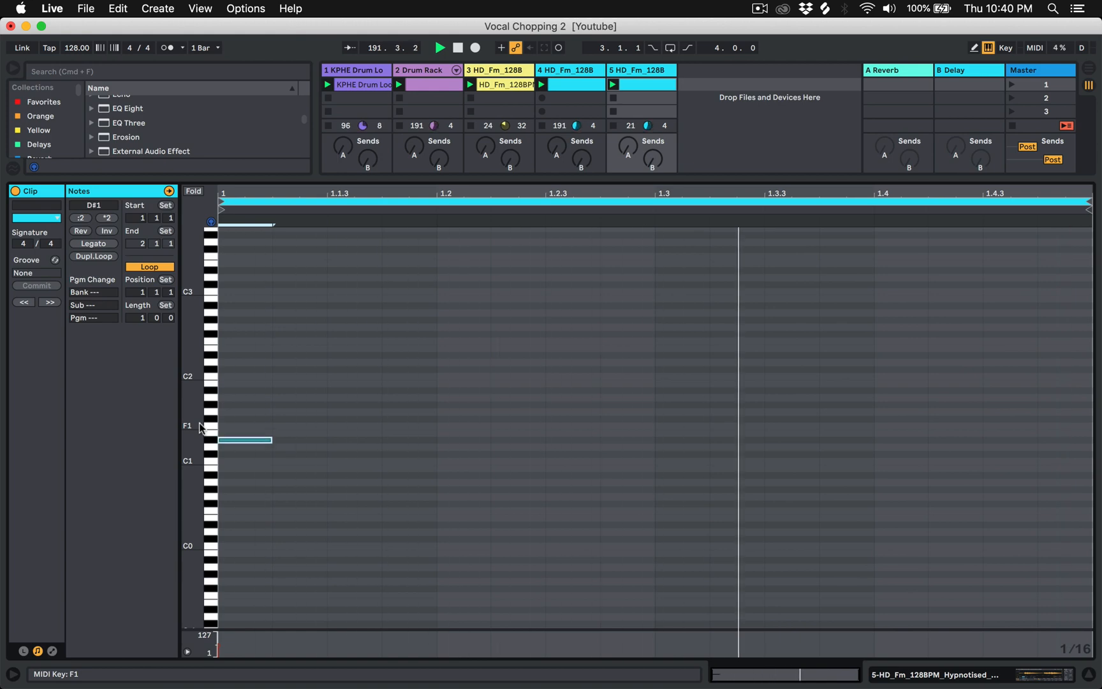
# Raise the remaining note of the duplicated clip by five semitones
pyautogui.press('Up')
pyautogui.press('Up')
pyautogui.press('Up')
pyautogui.press('Up')
pyautogui.press('Up')
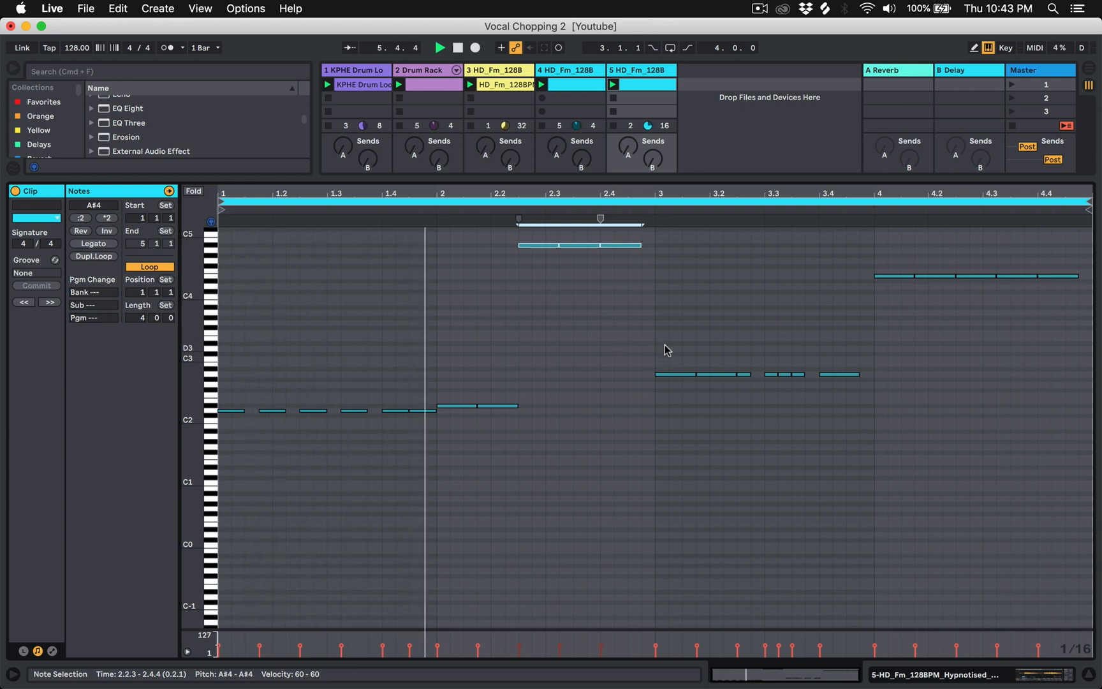
# Lower all notes in bar 3 of the four-bar clip to G#2
pyautogui.moveTo(664, 344); pyautogui.dragTo(868, 399)
pyautogui.press('Down')
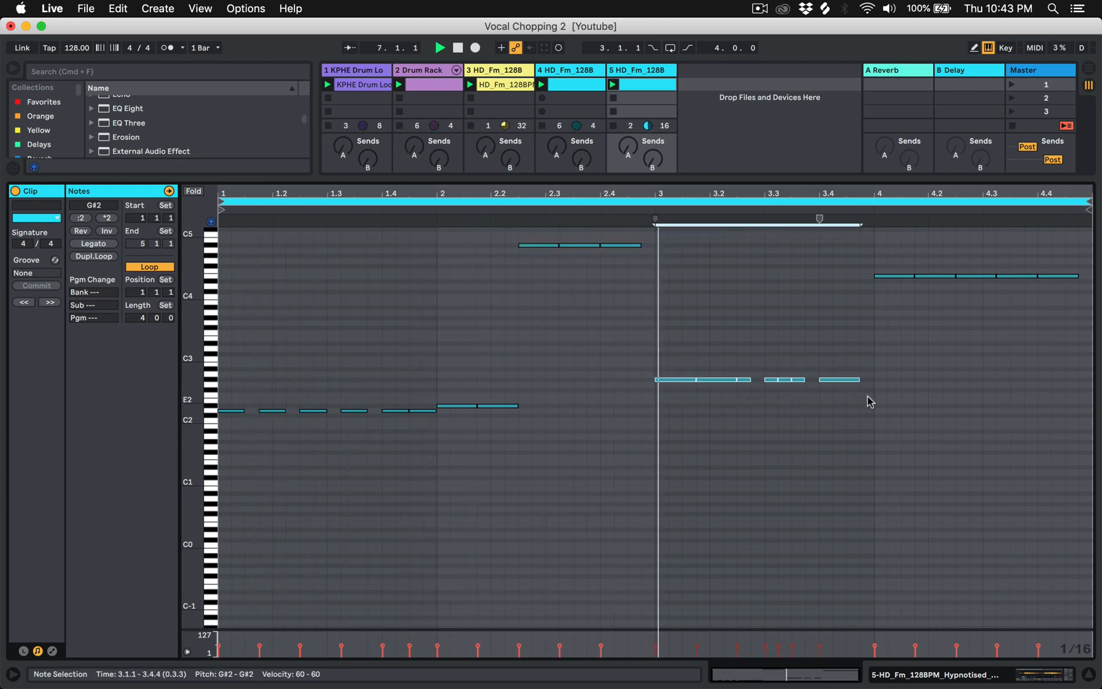
# Raise the bar 3 notes of the four-bar clip to A2
pyautogui.press('Up')
pyautogui.press('Up')
pyautogui.press('Down')
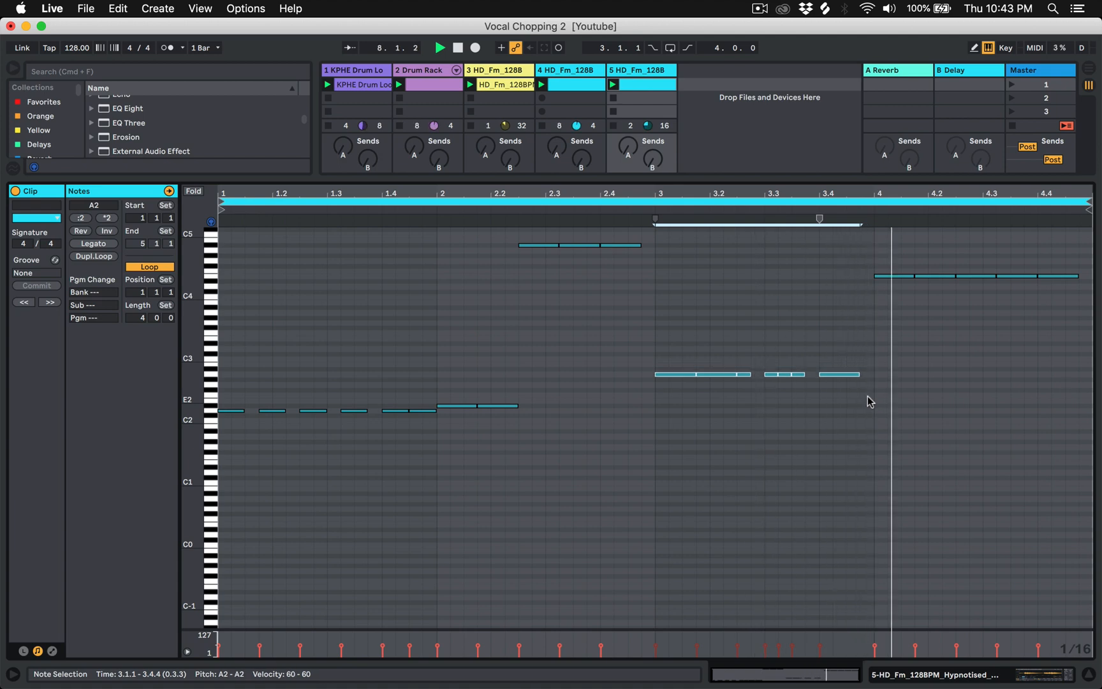
pyautogui.click(842, 343)
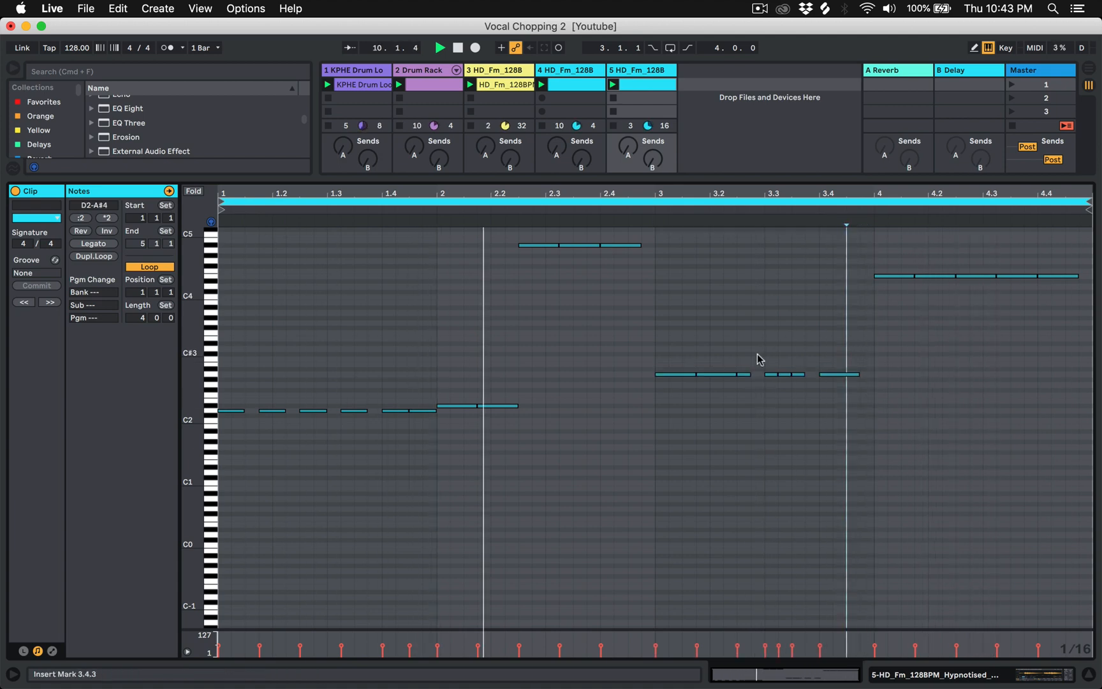
# Set Simpler's slice playback to Poly on track 5 and return to its clip's notes
pyautogui.hotkey('shift', 'Tab')
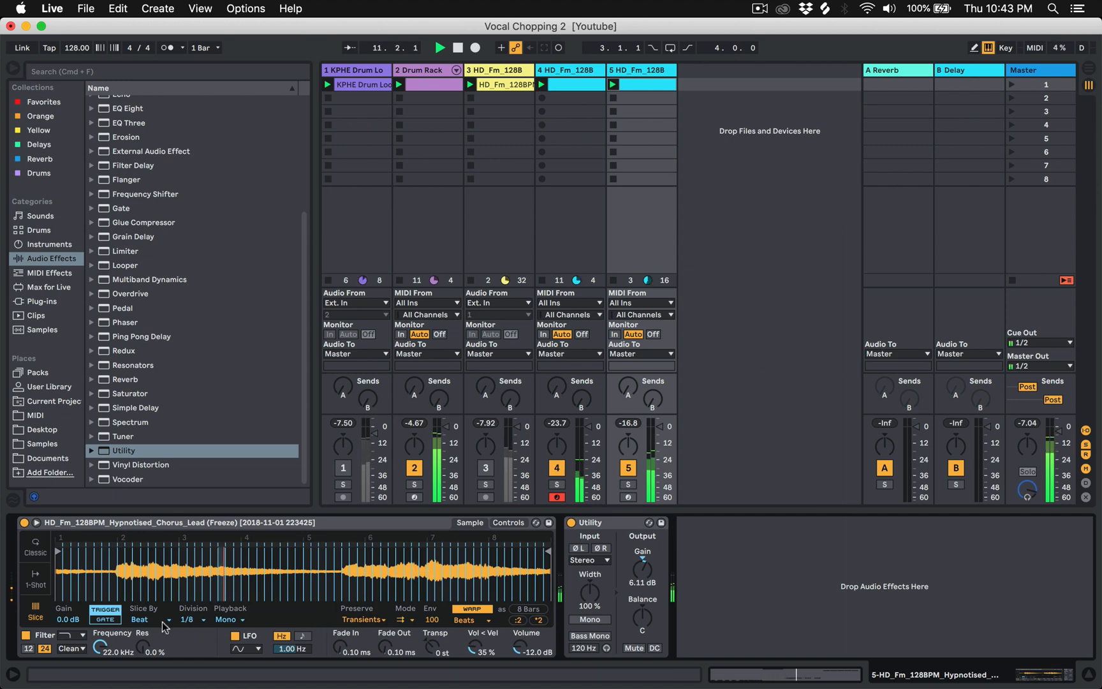
pyautogui.click(224, 619)
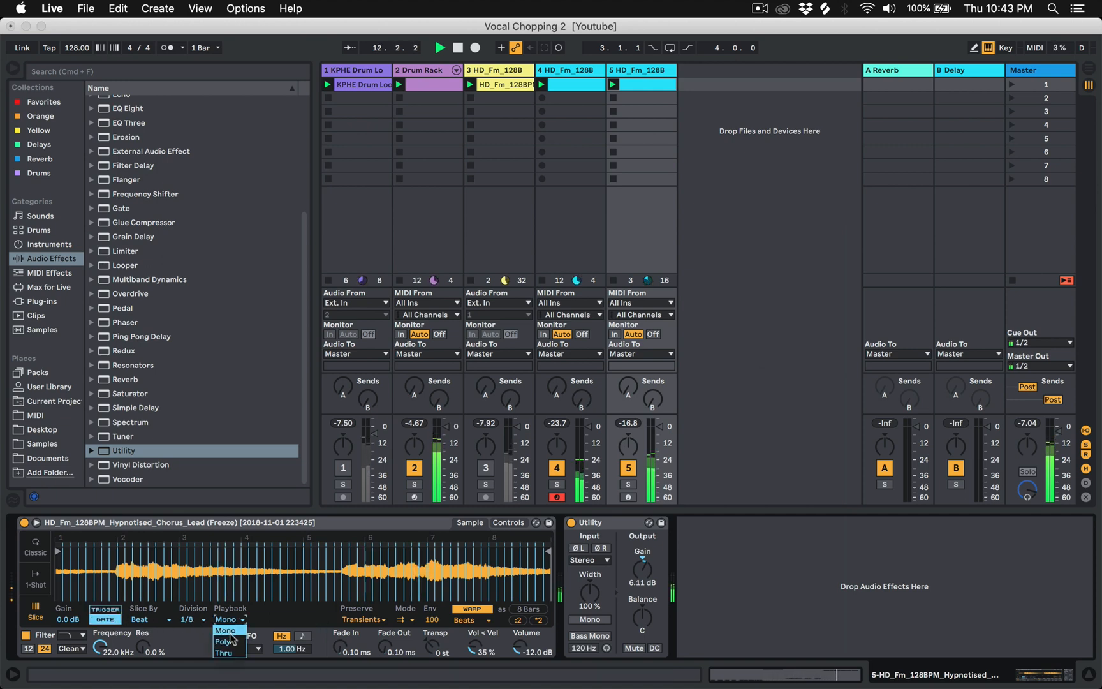
pyautogui.click(229, 640)
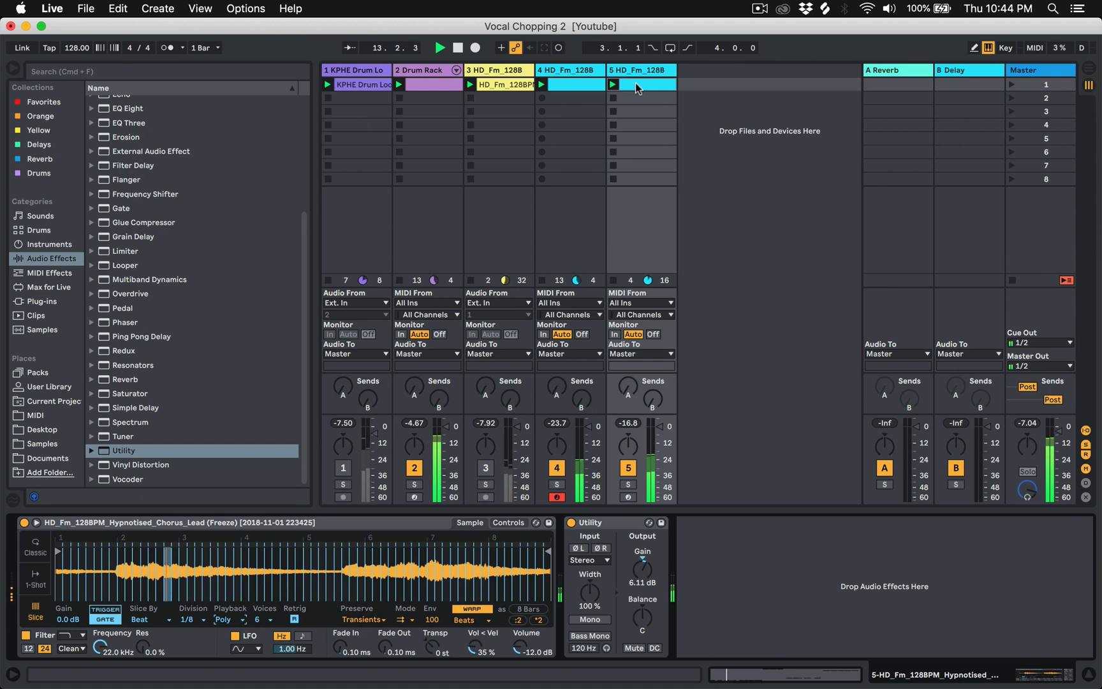
pyautogui.hotkey('shift', 'Tab')
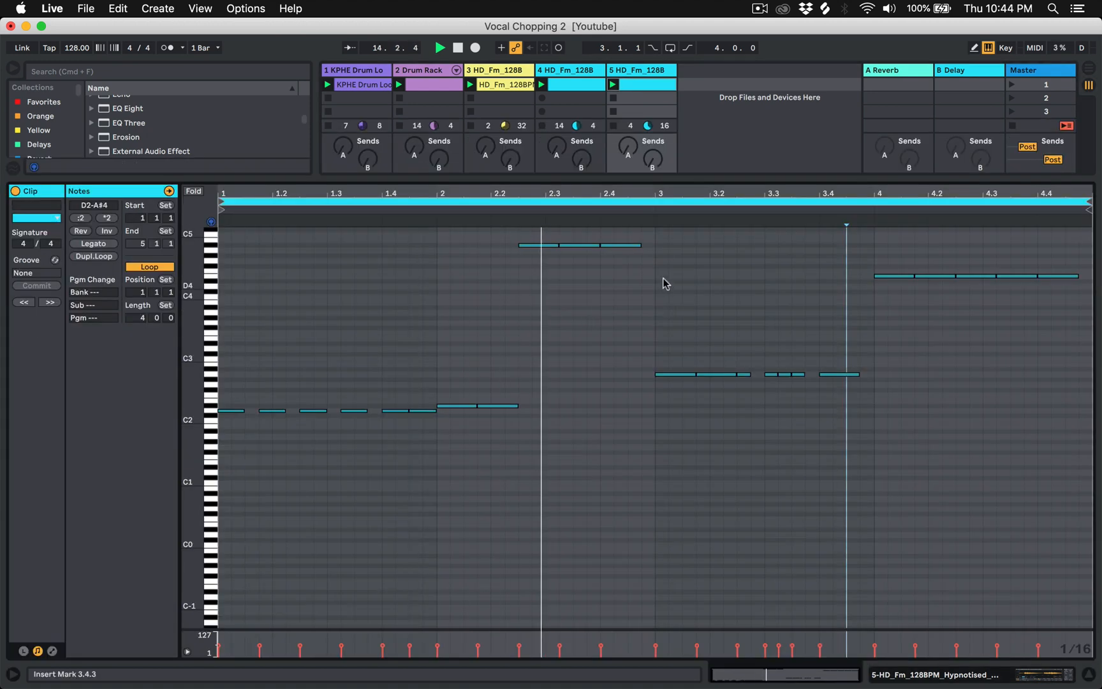
# Add a higher copy of the bar 3 notes at D5, keeping the A2 notes in place
pyautogui.scroll(4, 663, 283)
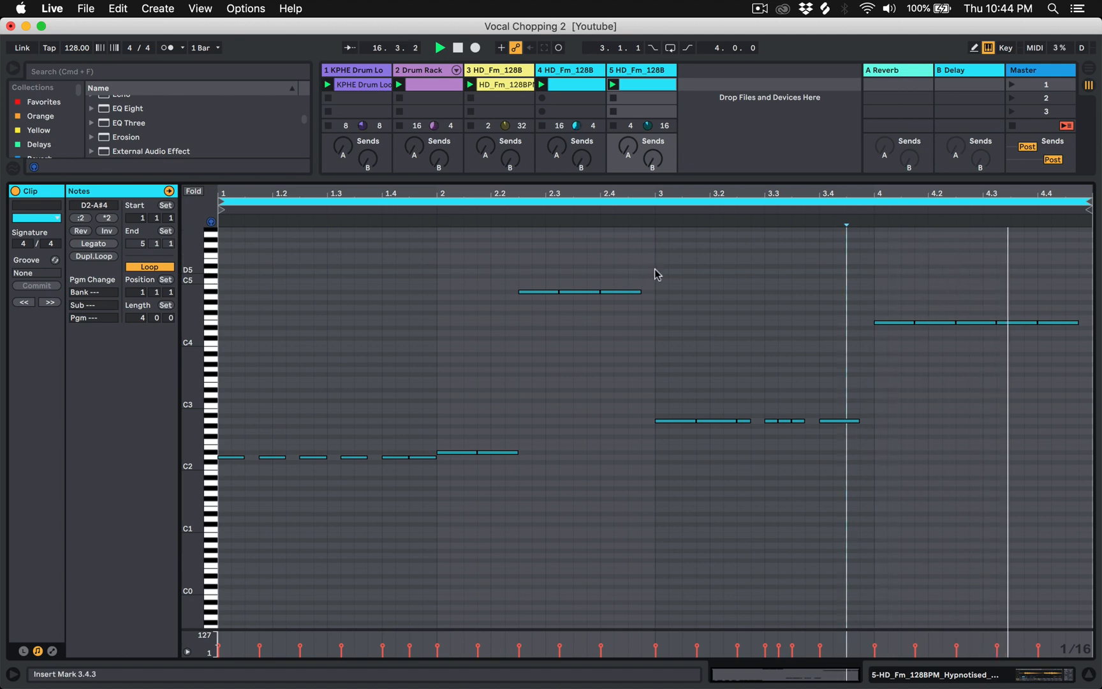
pyautogui.moveTo(664, 343); pyautogui.dragTo(821, 273)
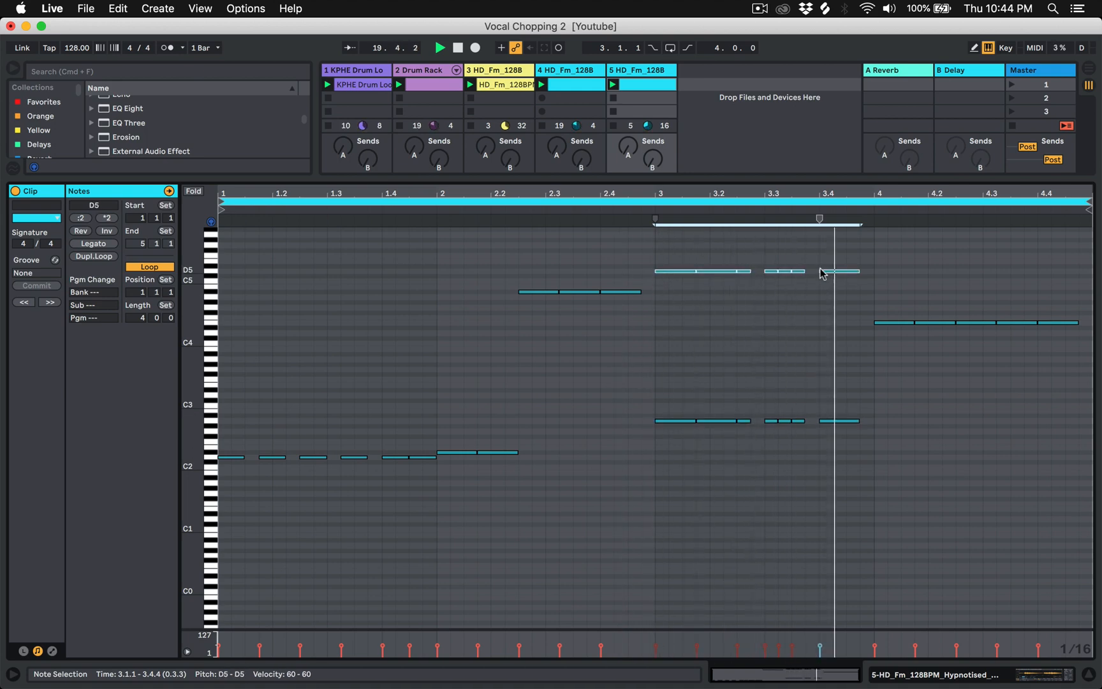
pyautogui.click(819, 283)
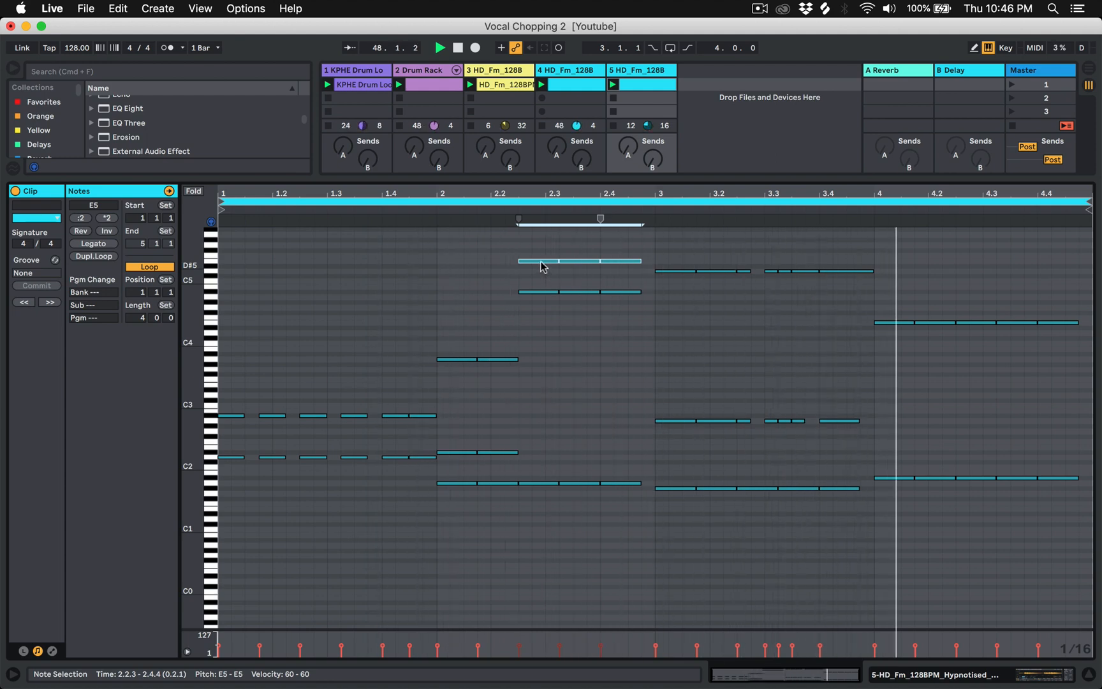
# Replace the A1 notes from 2.2.3 to the end of bar 2 with the A#4 notes lowered three octaves to A#1
pyautogui.moveTo(540, 267); pyautogui.dragTo(539, 489)
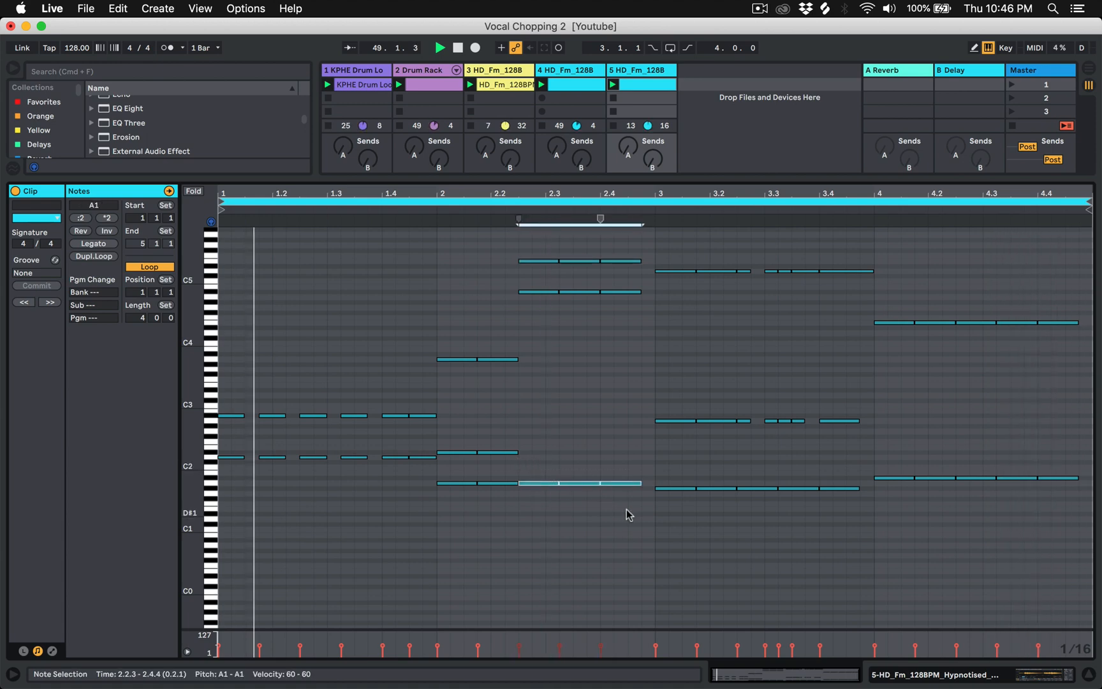
pyautogui.press('Delete')
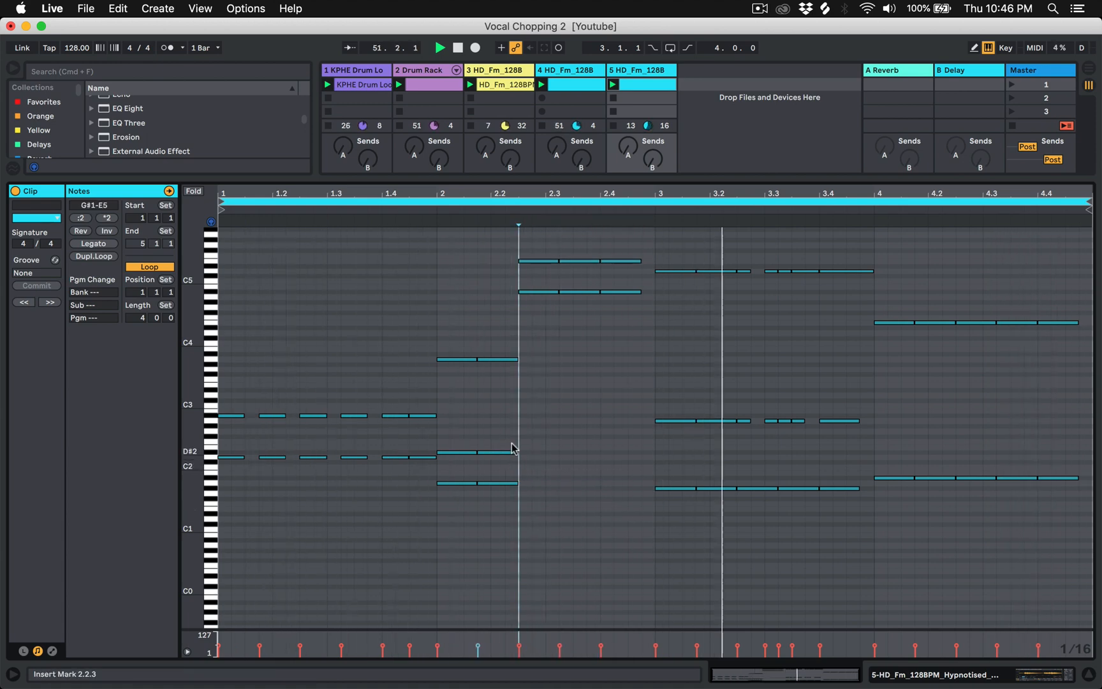
pyautogui.moveTo(536, 238); pyautogui.dragTo(615, 277)
pyautogui.moveTo(629, 280); pyautogui.dragTo(505, 314)
pyautogui.hotkey('shift', 'Down')
pyautogui.hotkey('shift', 'Down')
pyautogui.hotkey('shift', 'Down')
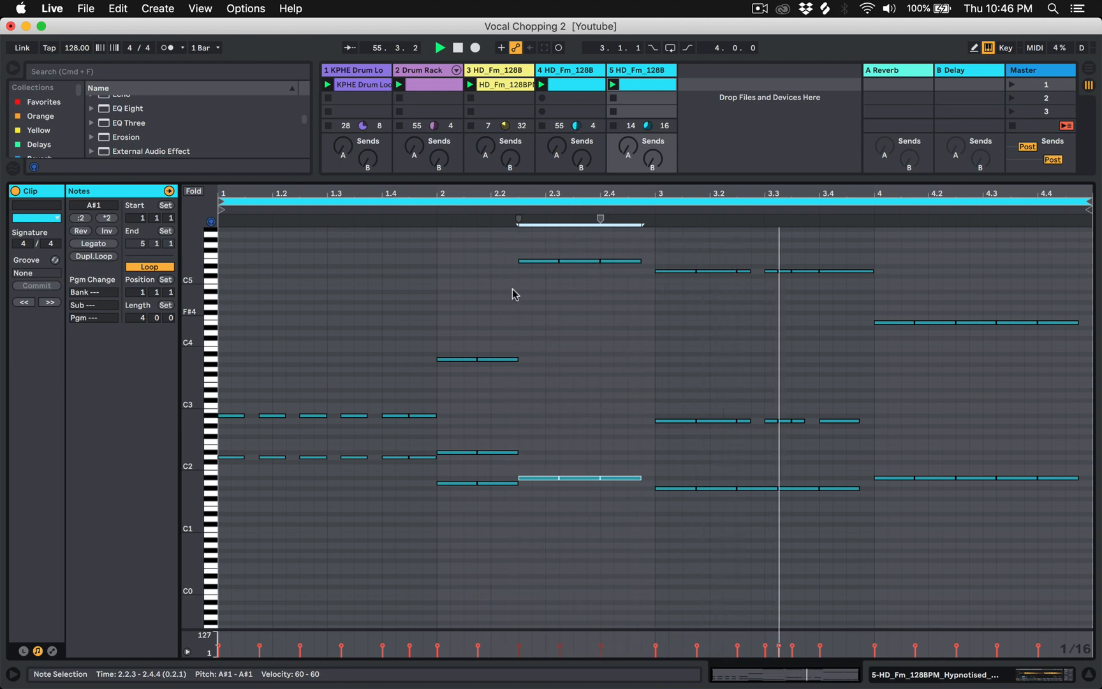
# Lower the E5 notes in the second half of bar 2 to A#4
pyautogui.moveTo(516, 248); pyautogui.dragTo(627, 284)
pyautogui.press('Down')
pyautogui.press('Down')
pyautogui.press('Down')
pyautogui.press('Down')
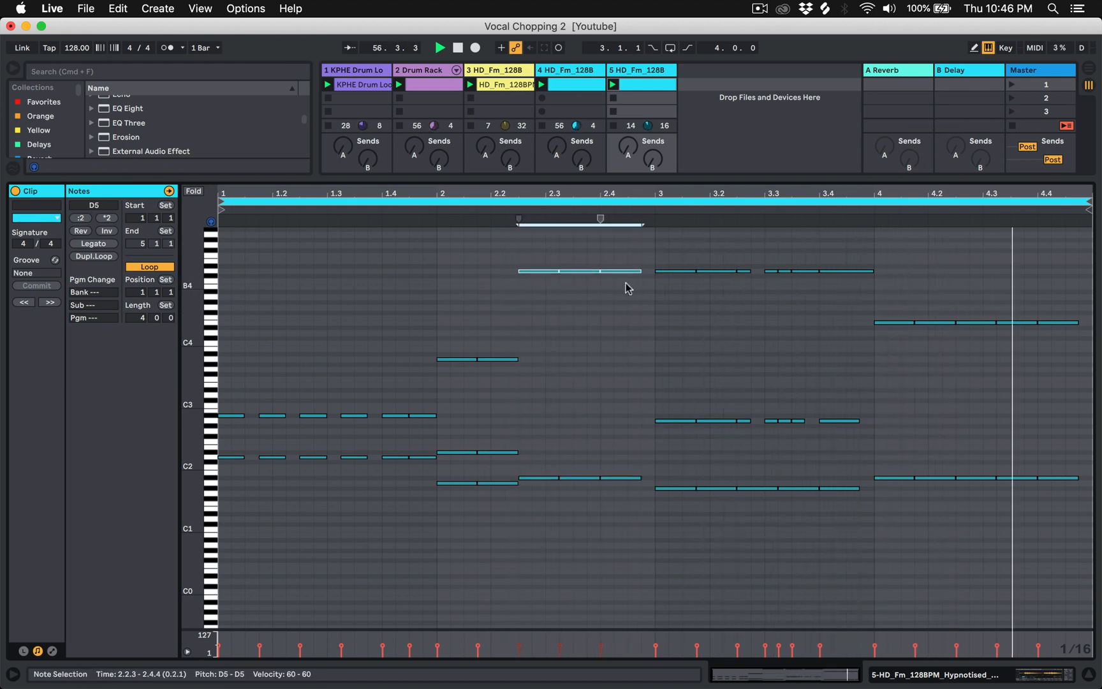
pyautogui.press('Up')
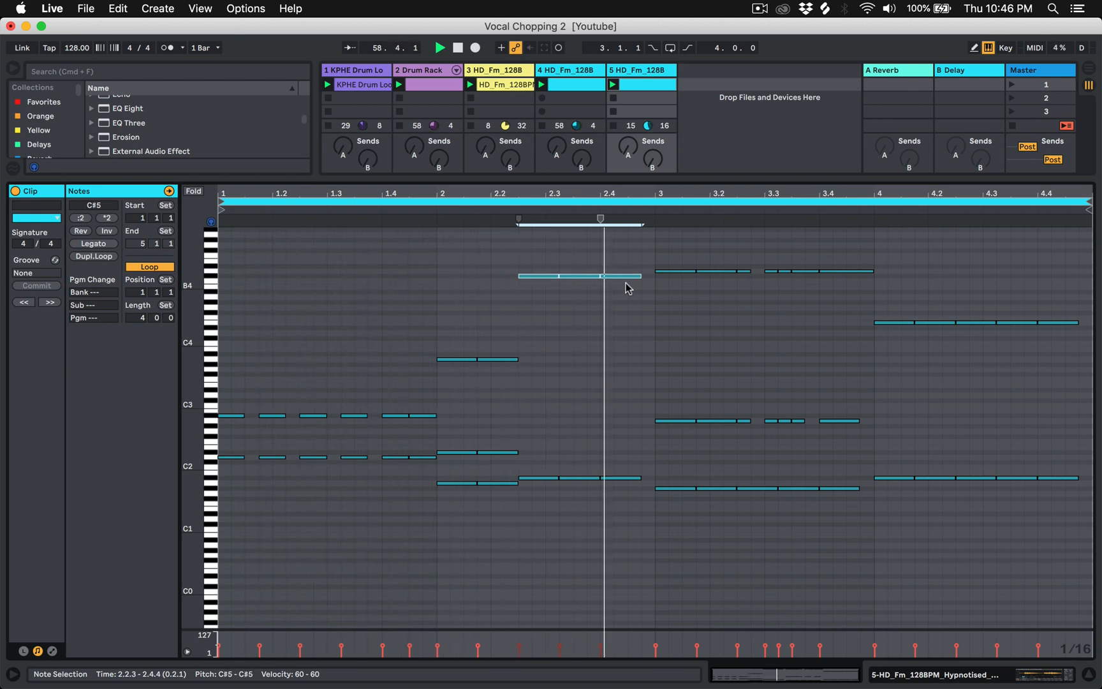
pyautogui.press('Down')
pyautogui.press('Down')
pyautogui.press('Down')
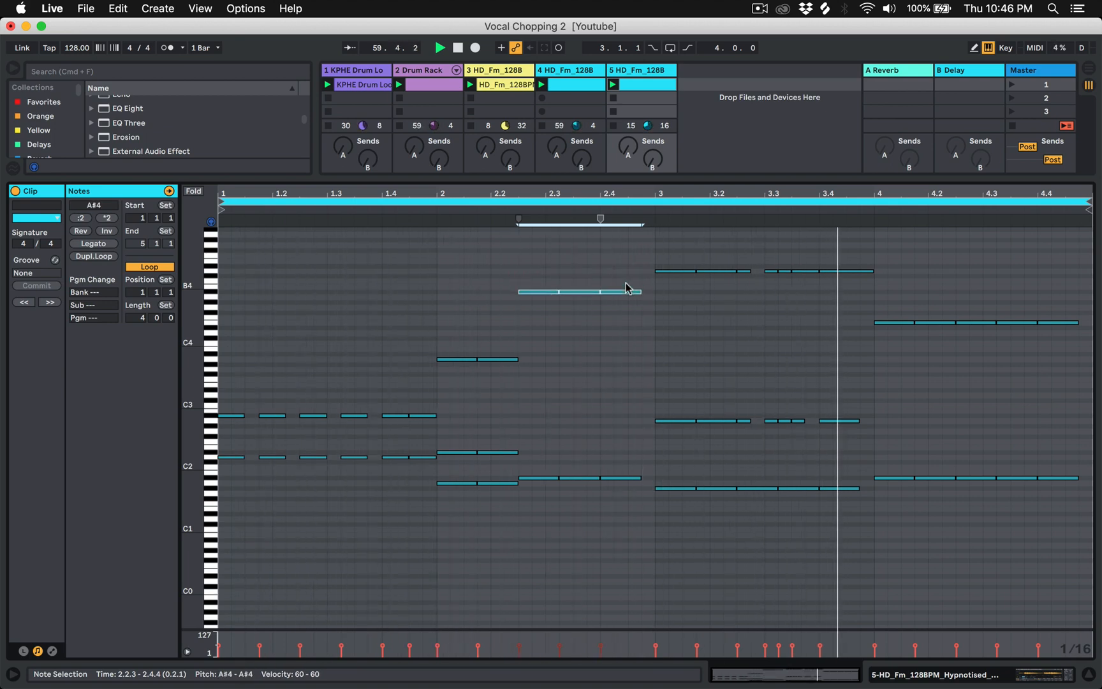
# Set the random pan amount to 27 % in the controls of track 5's Simpler
pyautogui.hotkey('shift', 'Tab')
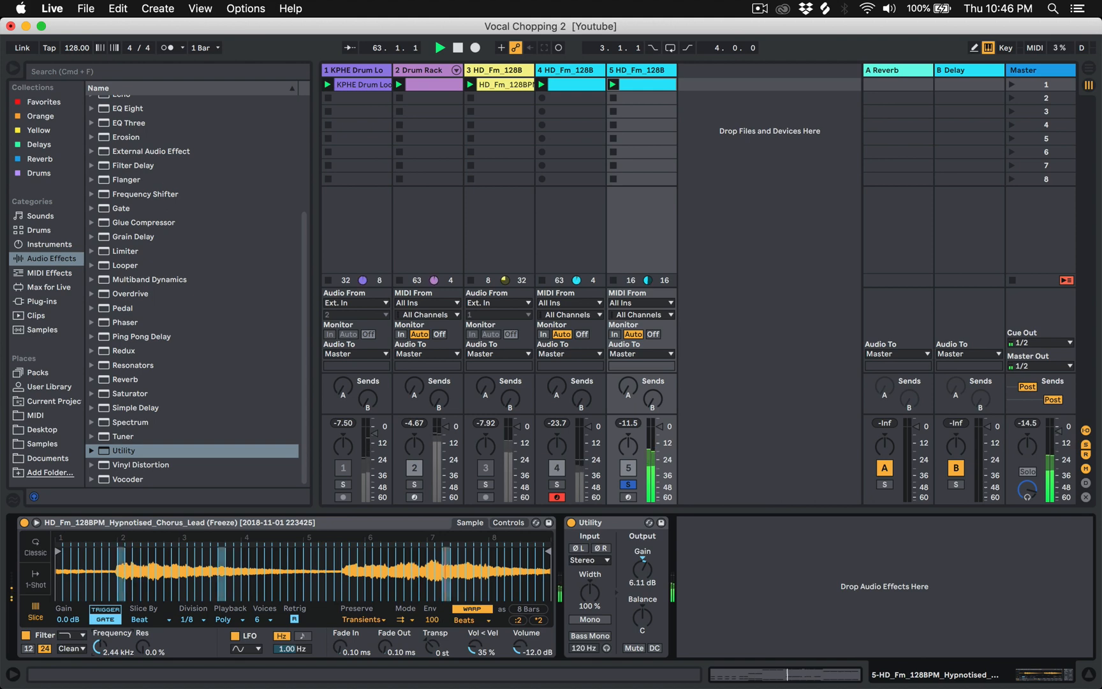
pyautogui.click(505, 522)
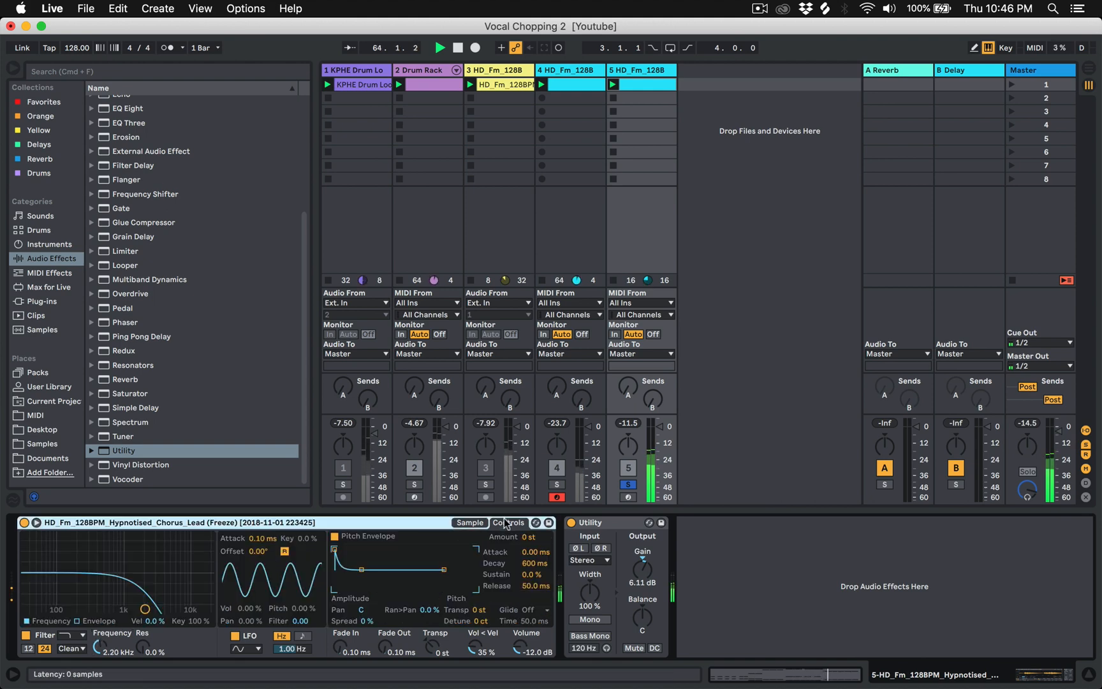
pyautogui.click(422, 609)
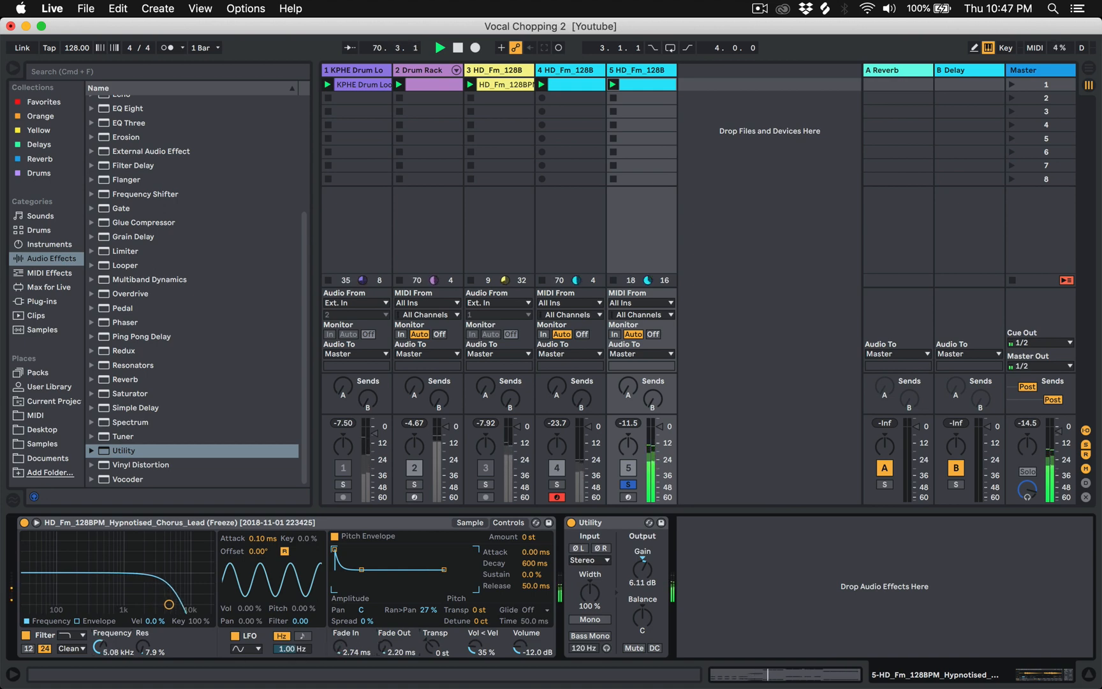
# Add the Replika delay after Utility on track 5
pyautogui.click(37, 160)
pyautogui.click(48, 146)
pyautogui.moveTo(107, 110); pyautogui.dragTo(472, 475)
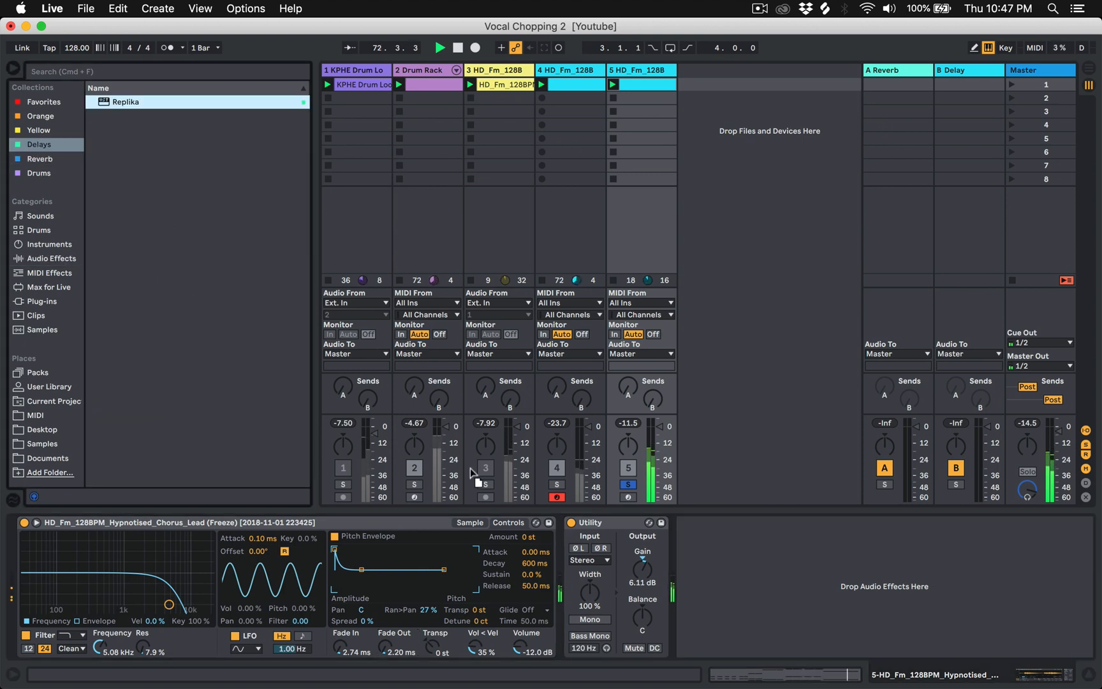
pyautogui.moveTo(721, 582); pyautogui.dragTo(719, 585)
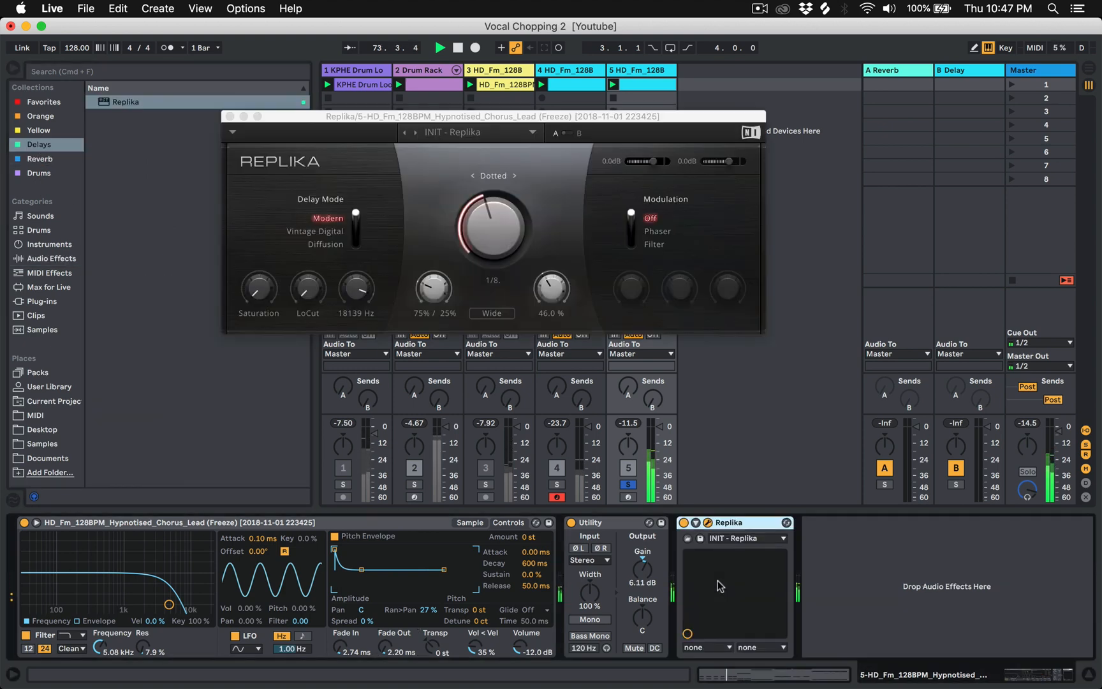
# Load Replika's Wormhole preset and take track 5 out of solo
pyautogui.click(472, 132)
pyautogui.click(472, 133)
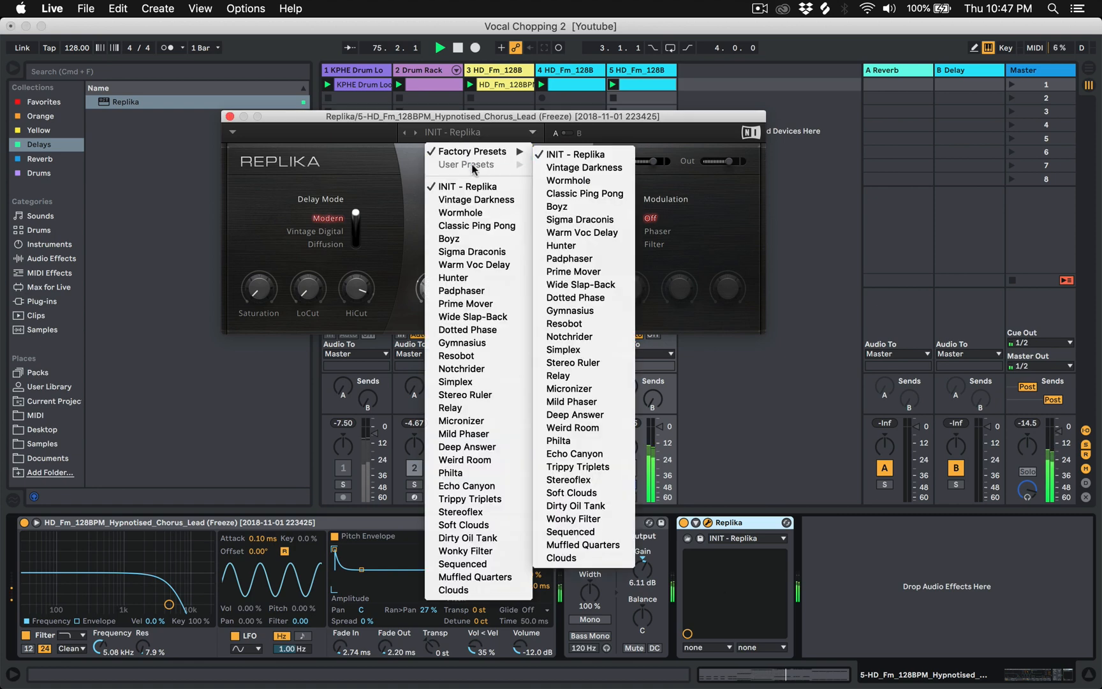
pyautogui.click(484, 214)
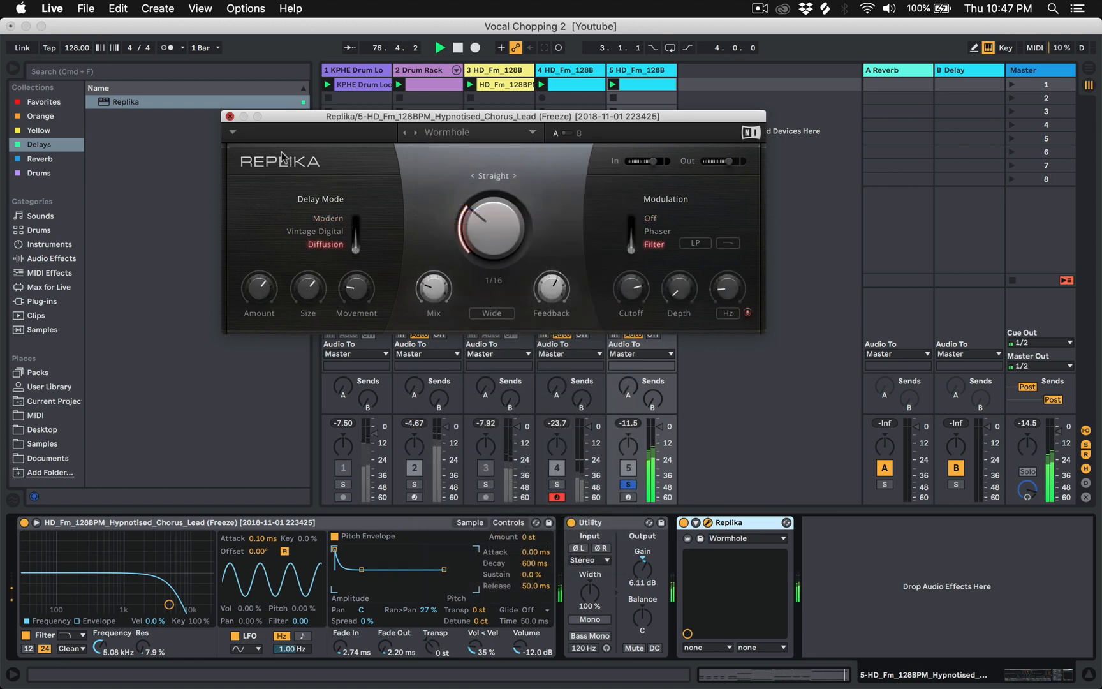
pyautogui.click(230, 116)
pyautogui.click(624, 486)
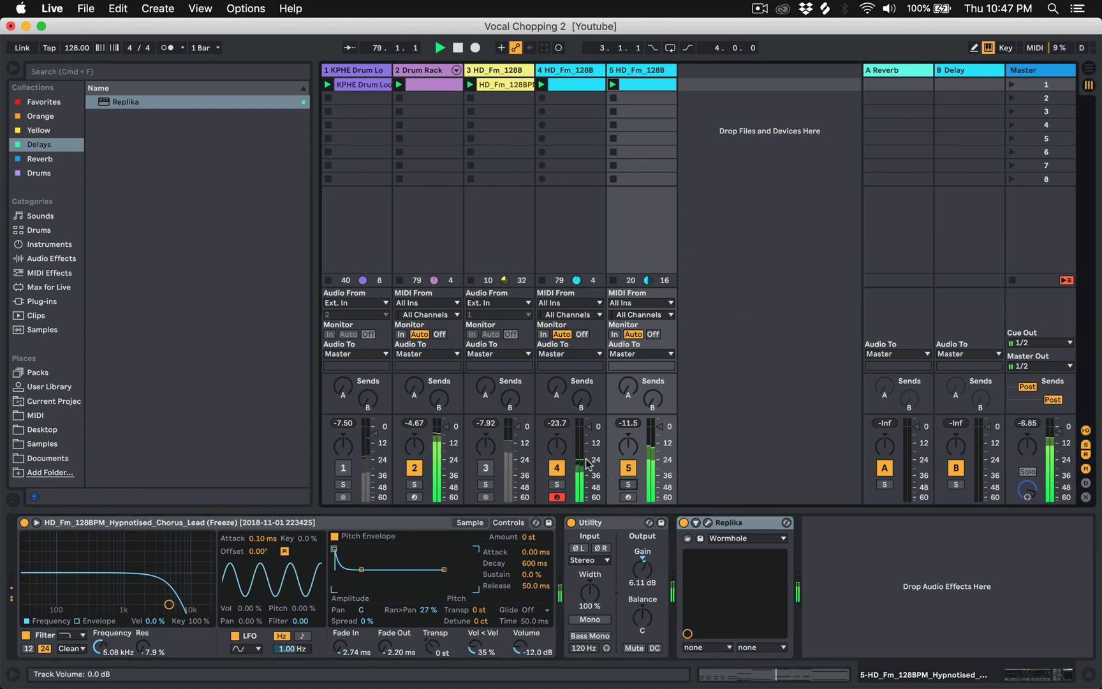
# Turn on Mono in track 4's Utility and raise its gain to 12.8 dB
pyautogui.click(558, 81)
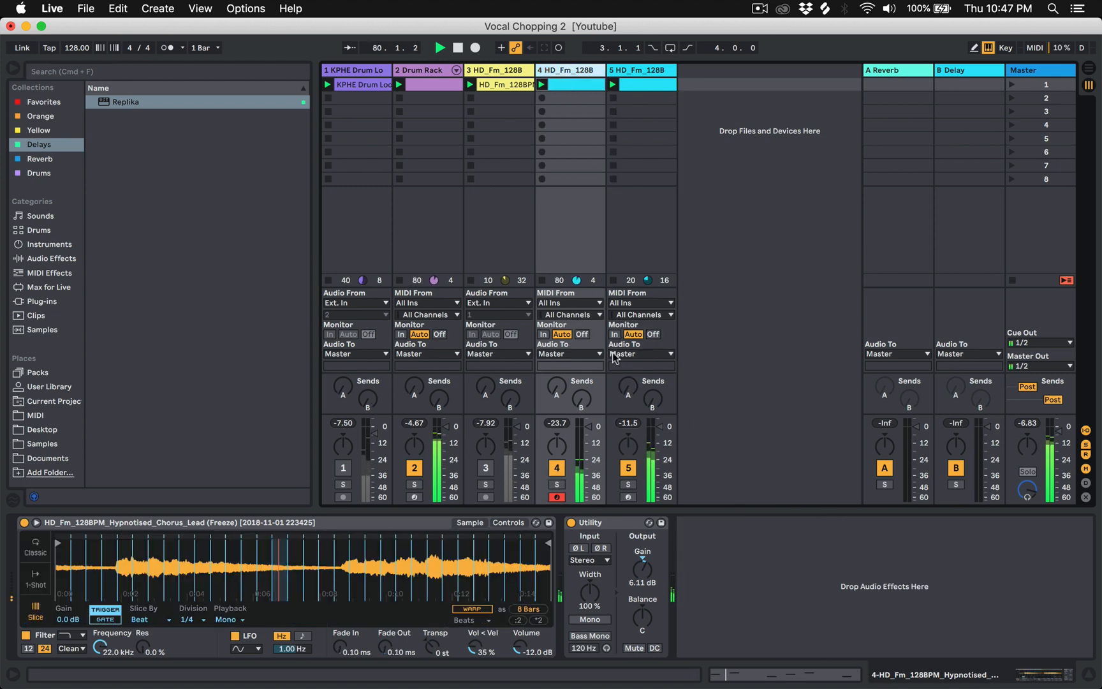
pyautogui.click(596, 618)
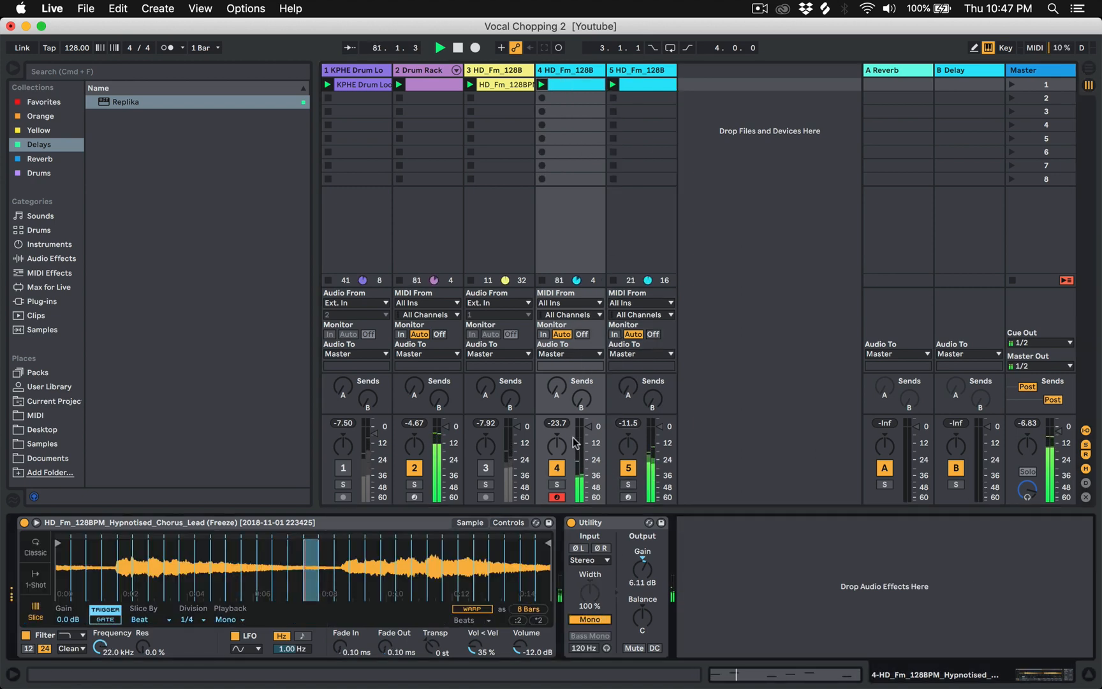
pyautogui.moveTo(631, 575)
pyautogui.mouseDown()
pyautogui.moveTo(632, 558)
pyautogui.moveTo(642, 570)
pyautogui.mouseUp()
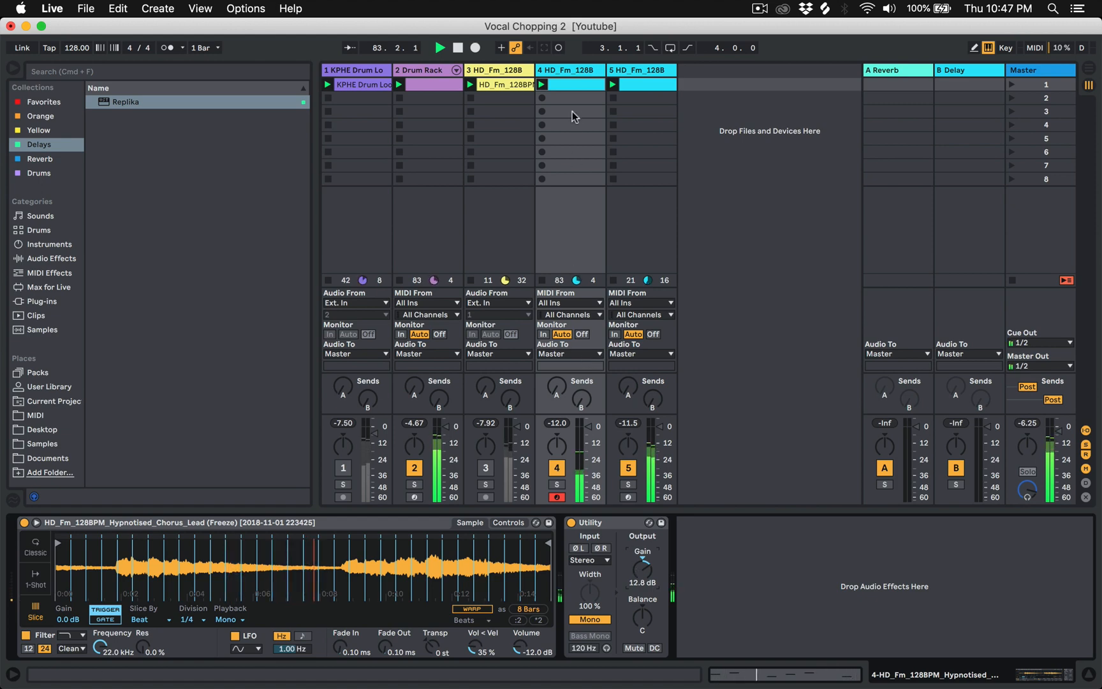
# Raise the note at 1.1.3 in track 4's clip from E2 to G2
pyautogui.click(569, 85)
pyautogui.doubleClick(568, 86)
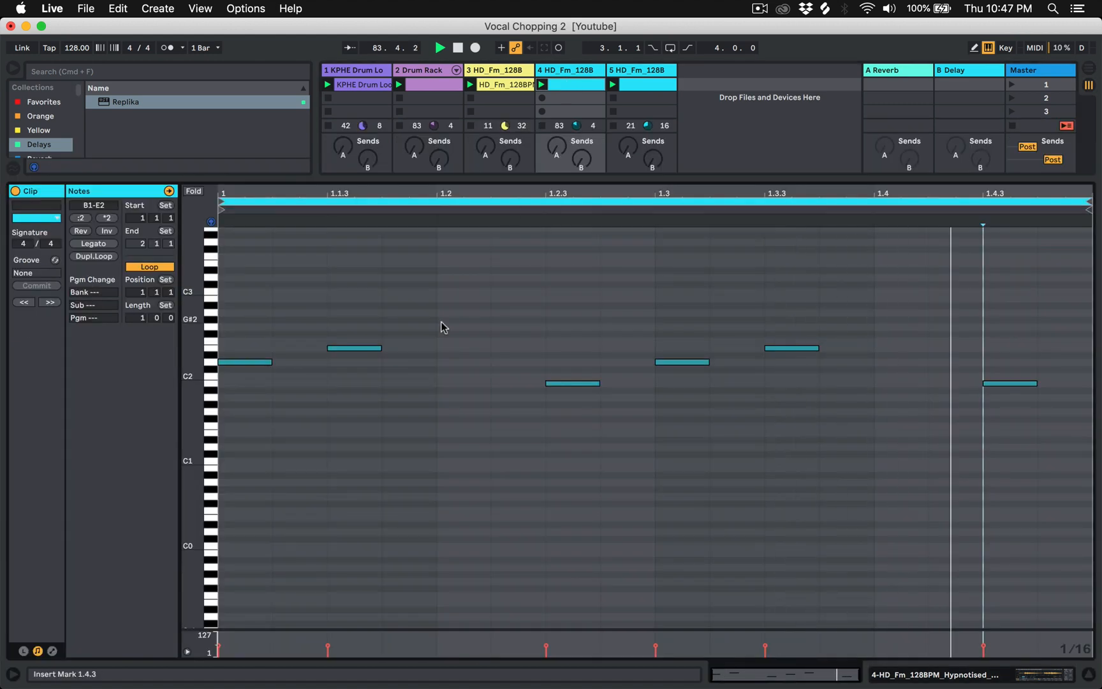
pyautogui.click(368, 342)
pyautogui.moveTo(368, 342); pyautogui.dragTo(368, 327)
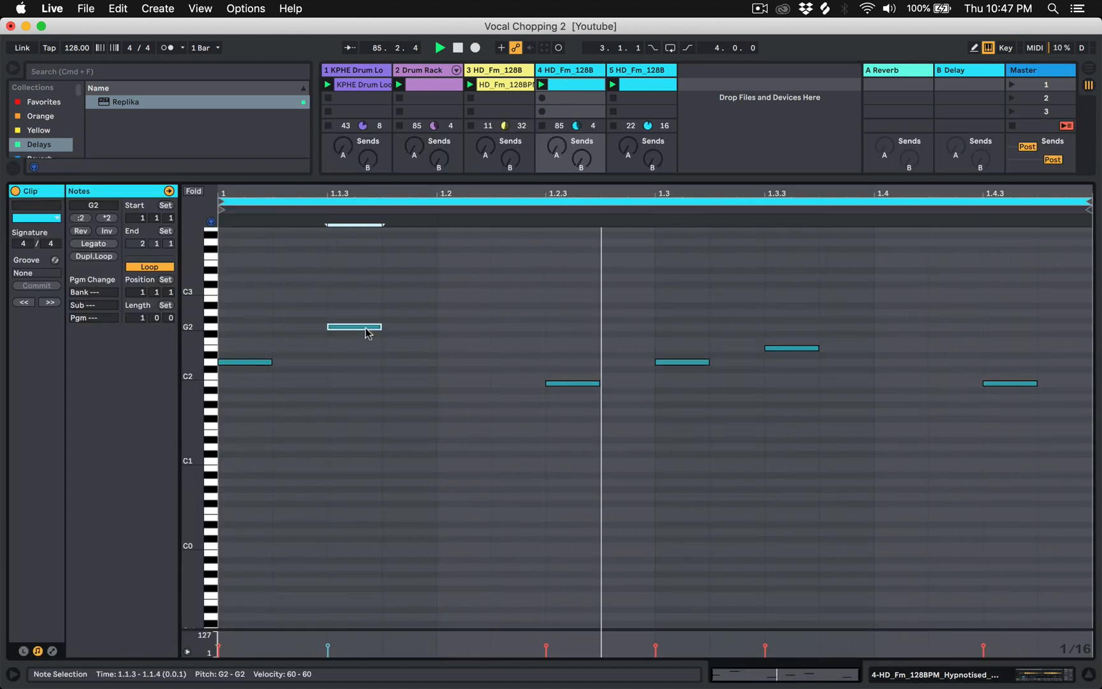
pyautogui.click(378, 353)
pyautogui.click(363, 327)
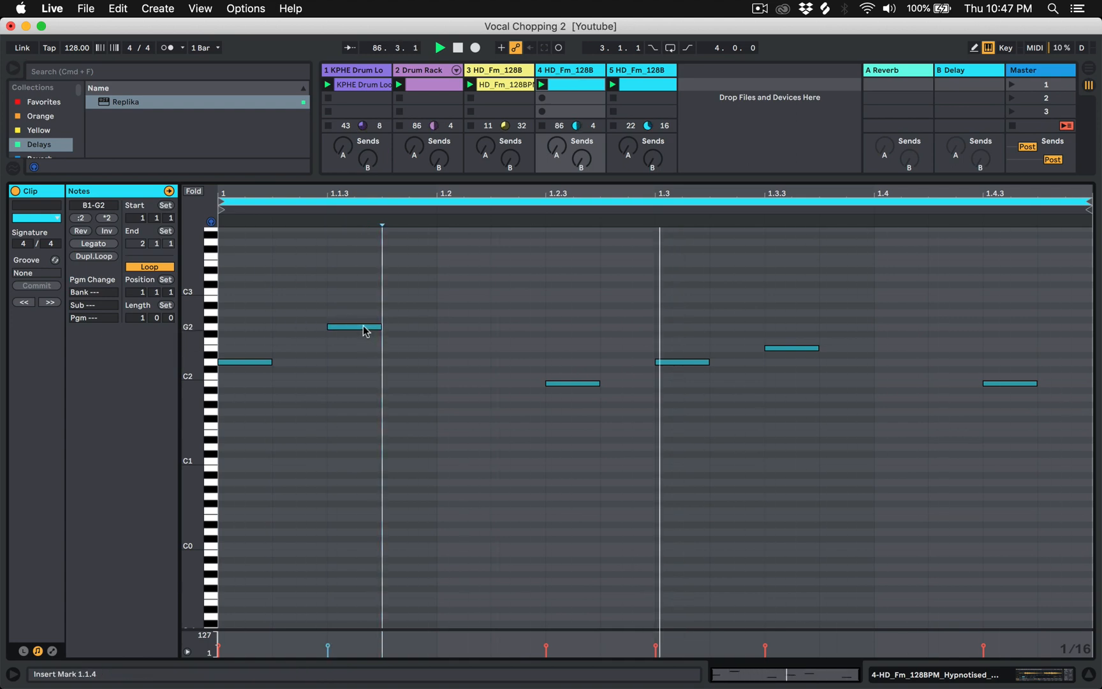
pyautogui.moveTo(364, 330); pyautogui.dragTo(363, 324)
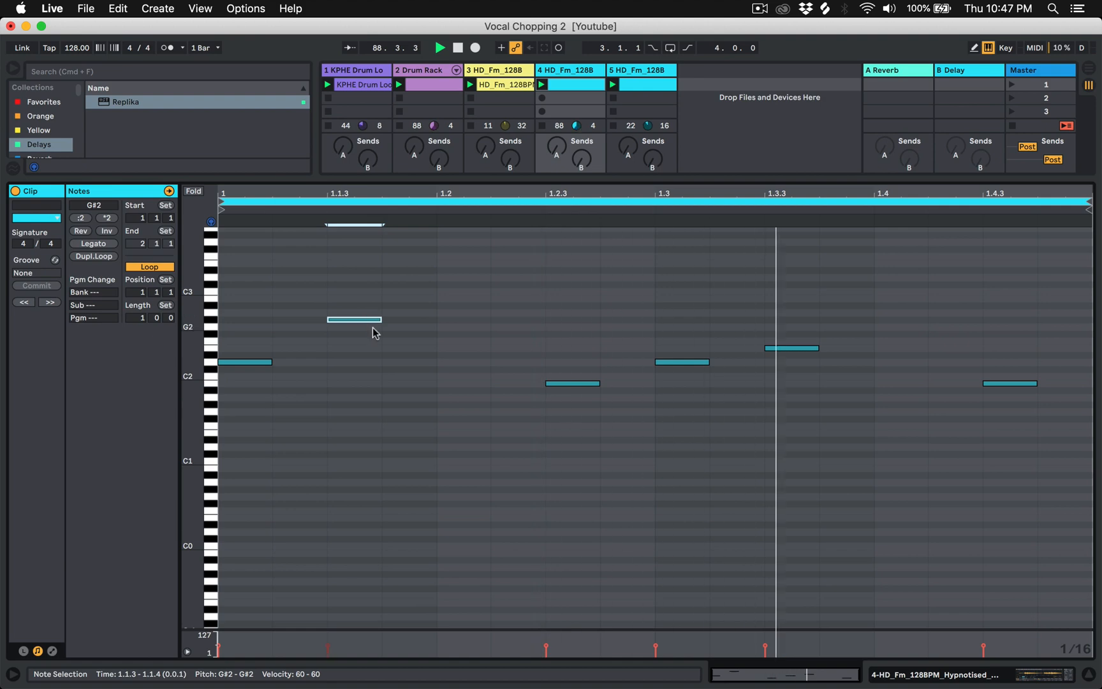
pyautogui.click(371, 333)
pyautogui.moveTo(361, 319); pyautogui.dragTo(364, 327)
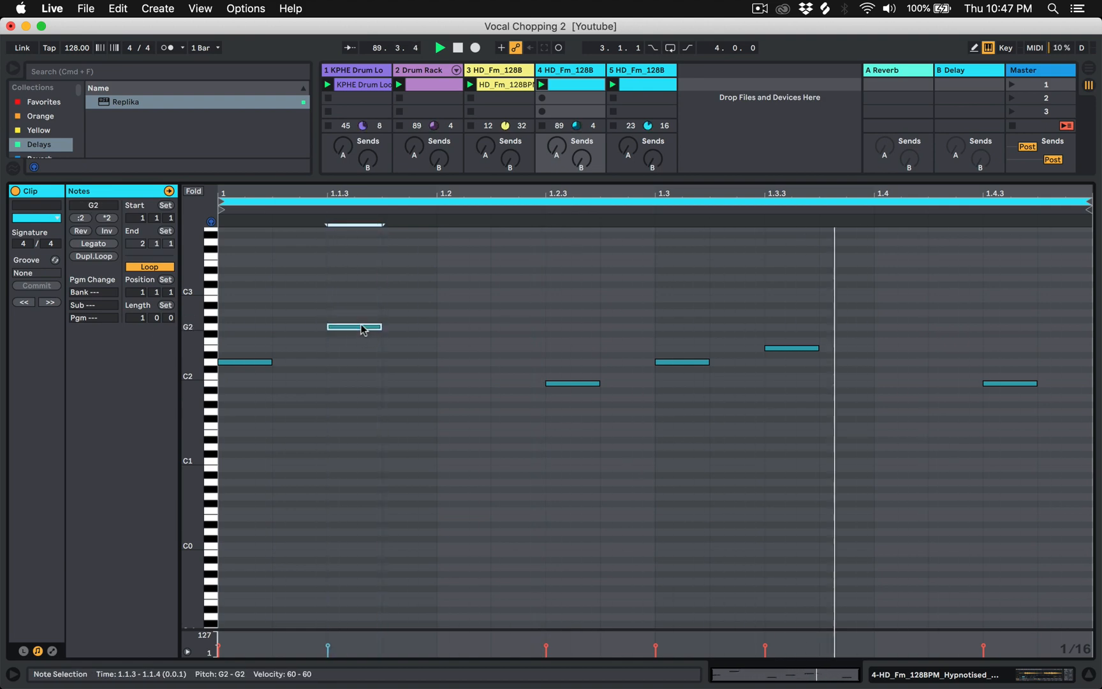
# Duplicate the loop of track 4's clip twice, extending it to four bars
pyautogui.click(104, 257)
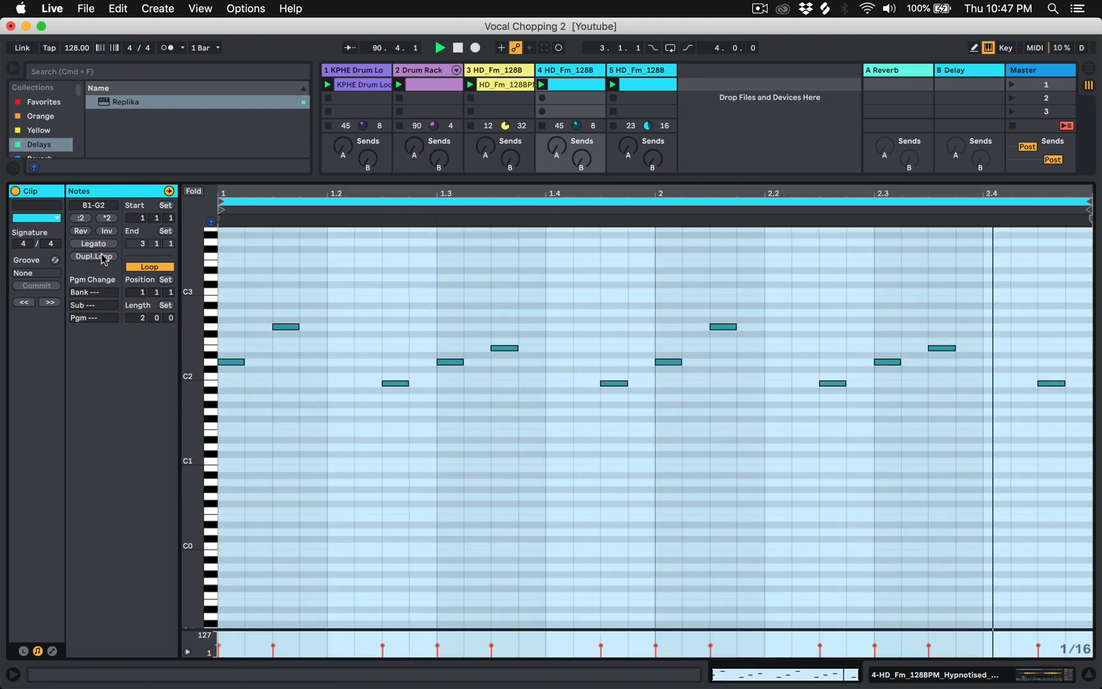
pyautogui.click(104, 256)
pyautogui.moveTo(691, 293); pyautogui.dragTo(902, 319)
pyautogui.click(871, 323)
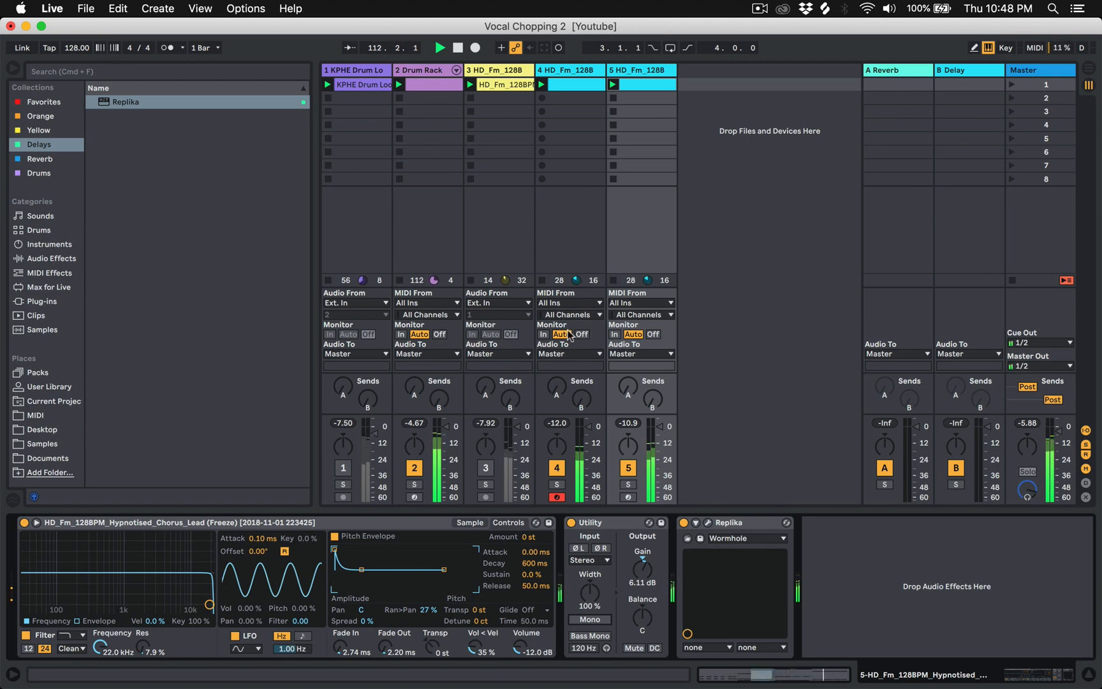
# Unmute the drum loop on track 1 and group the two vocal chop tracks 4 and 5
pyautogui.click(338, 469)
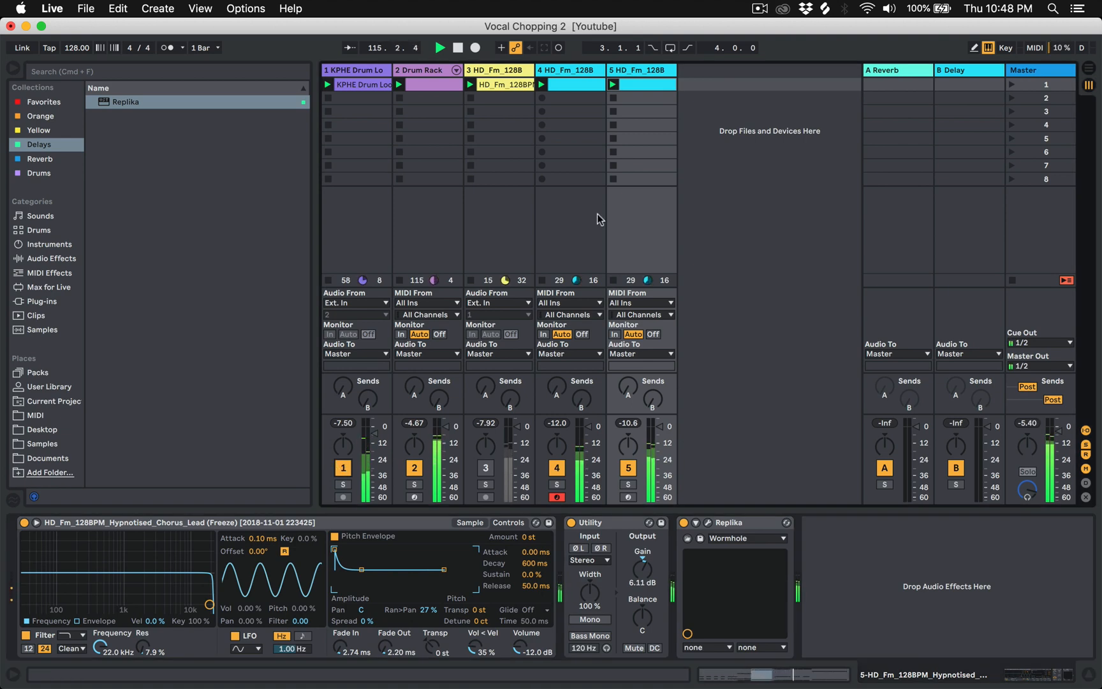
pyautogui.click(578, 71)
pyautogui.click(629, 71)
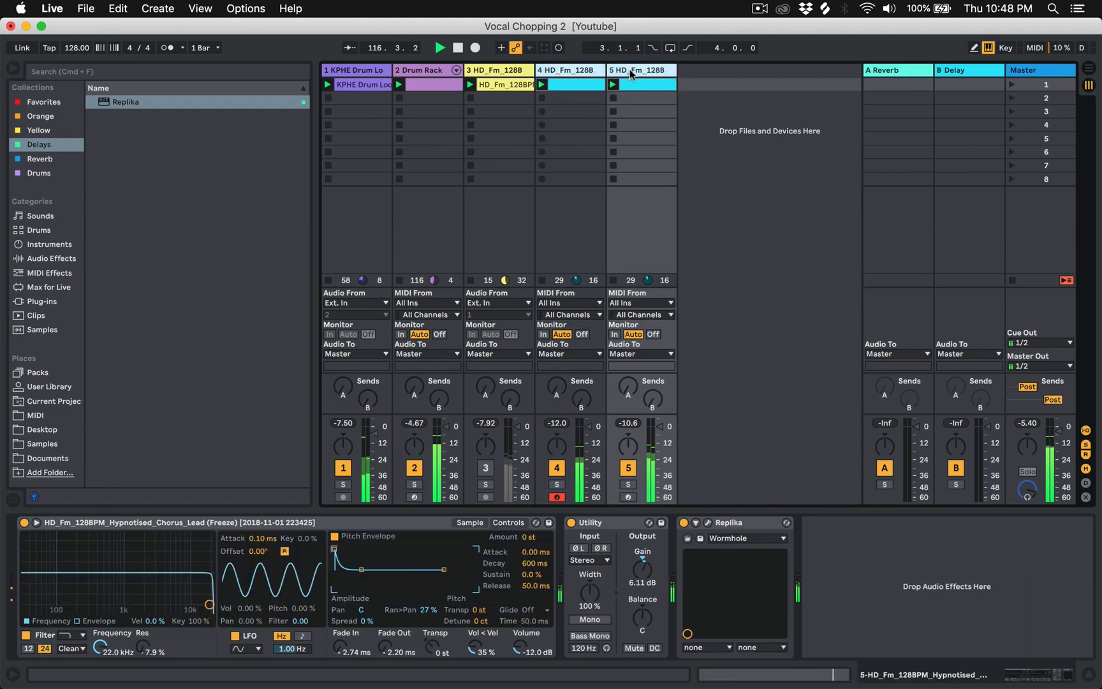
pyautogui.press('super+g')
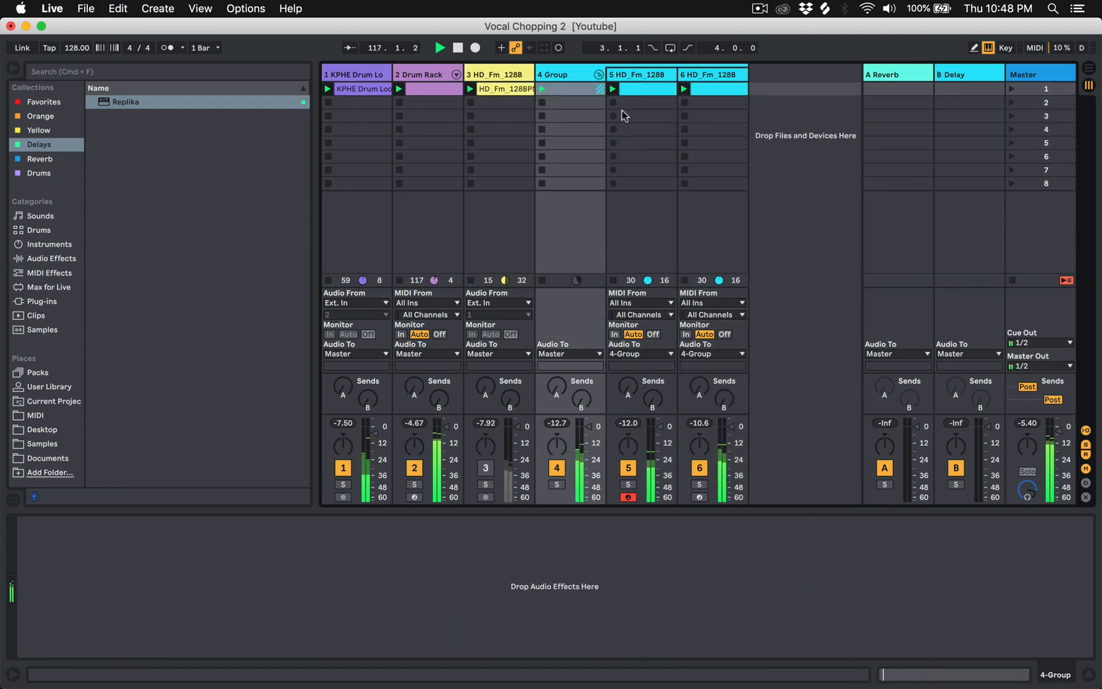
# Add an EQ Eight audio effect to the vocal chop group
pyautogui.click(37, 260)
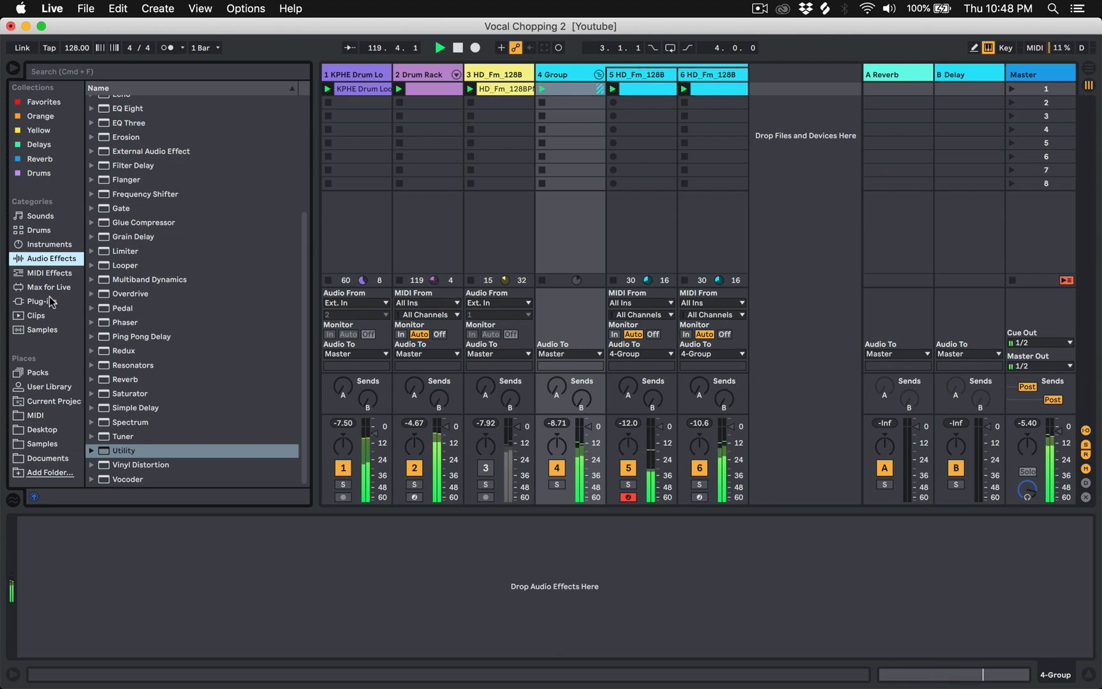
pyautogui.scroll(3, 142, 217)
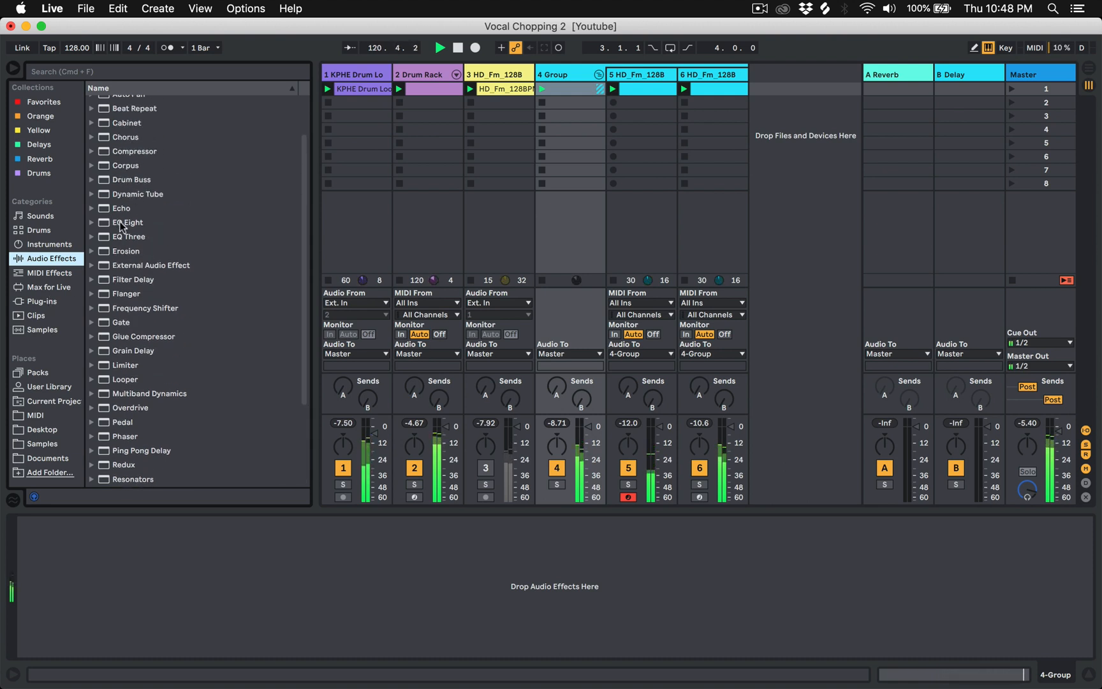
pyautogui.click(120, 222)
pyautogui.moveTo(162, 522); pyautogui.dragTo(163, 550)
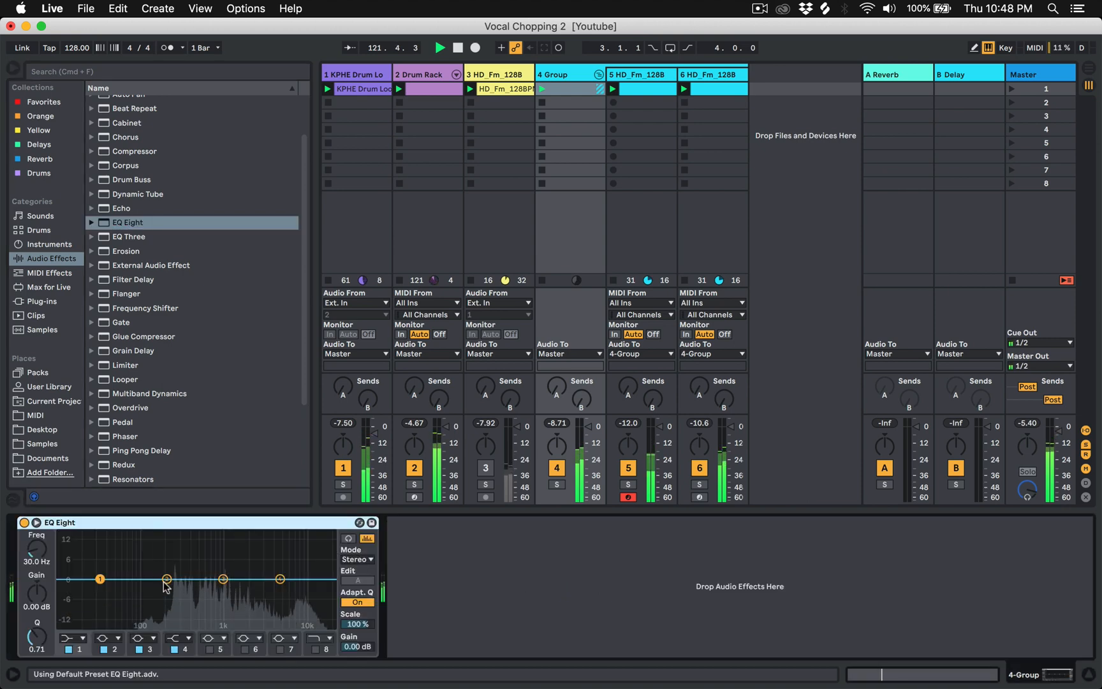
# Shape the group's EQ Eight with a band 1 low cut near 100 Hz, a slight band 2 dip and a 1.86 dB band 4 lift at 5.05 kHz
pyautogui.click(74, 638)
pyautogui.click(71, 549)
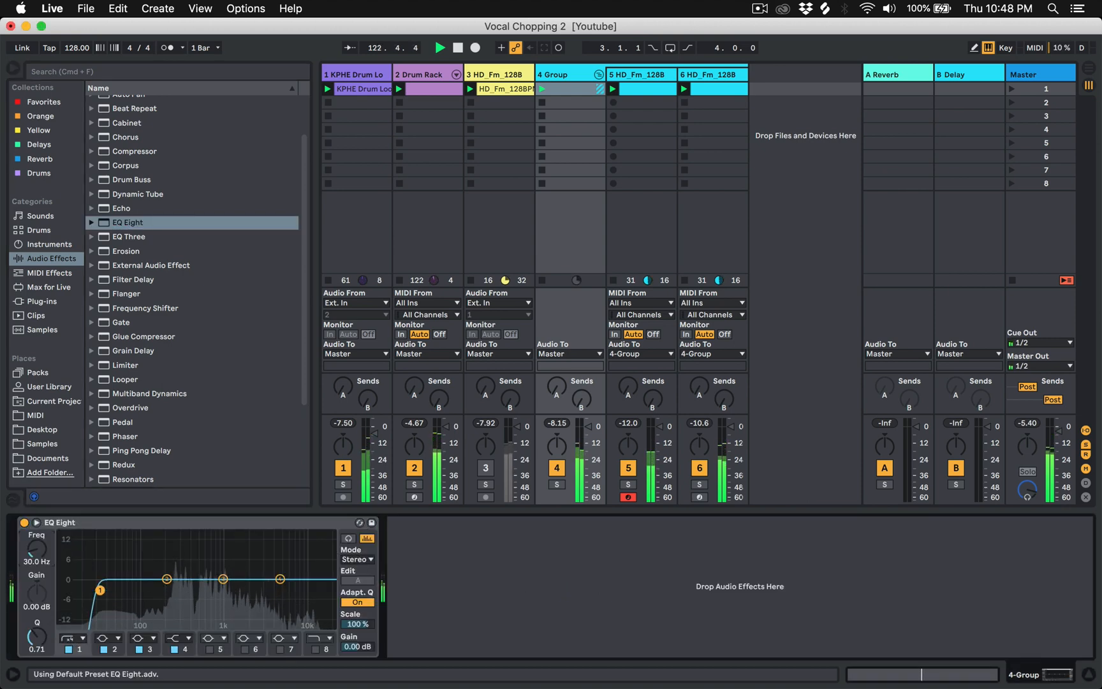
pyautogui.moveTo(100, 590); pyautogui.dragTo(143, 590)
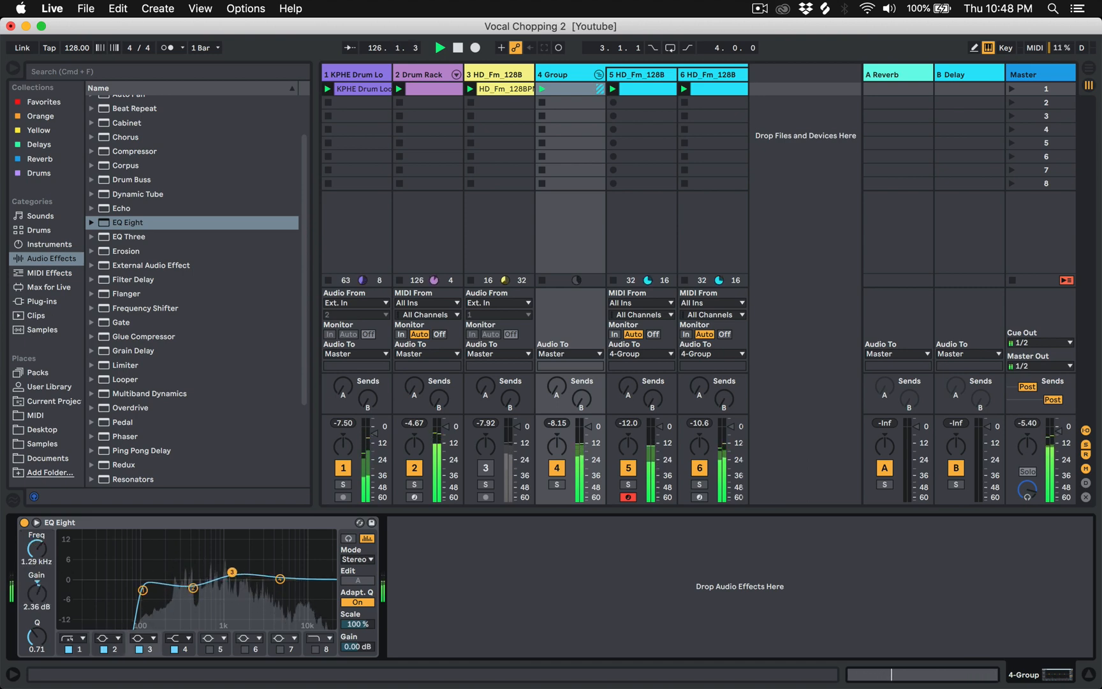
pyautogui.click(280, 579)
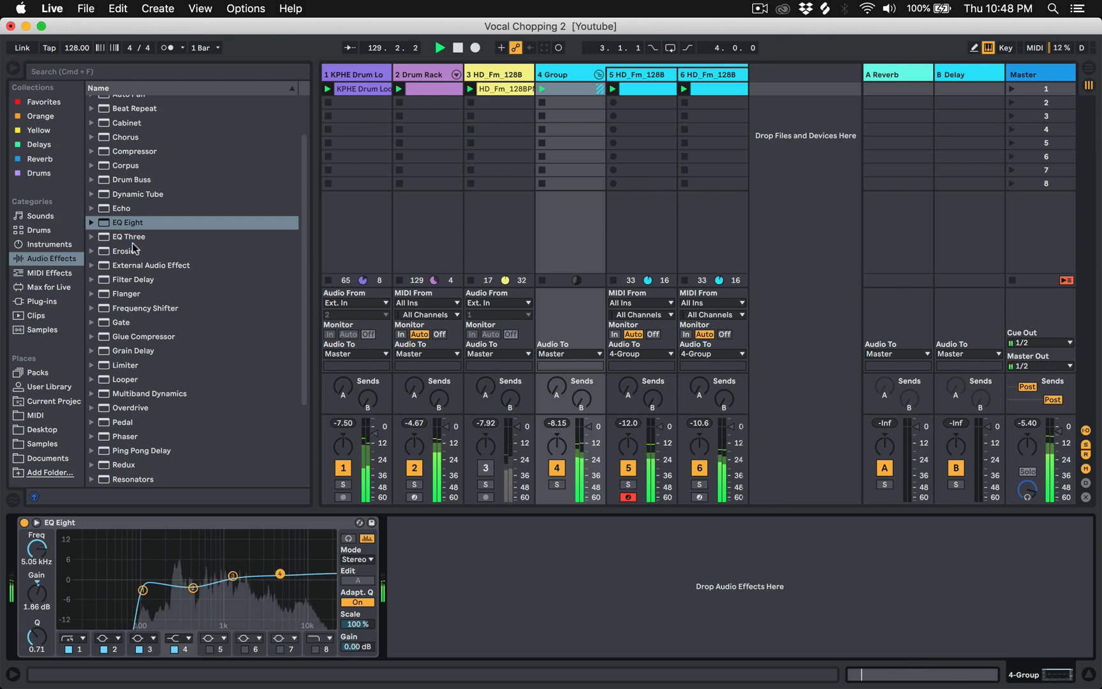
# Add a Compressor after the EQ Eight, sidechained from the Drum Rack's KPHE Kick - 047 Pre FX signal with the sidechain EQ enabled
pyautogui.moveTo(123, 153); pyautogui.dragTo(418, 537)
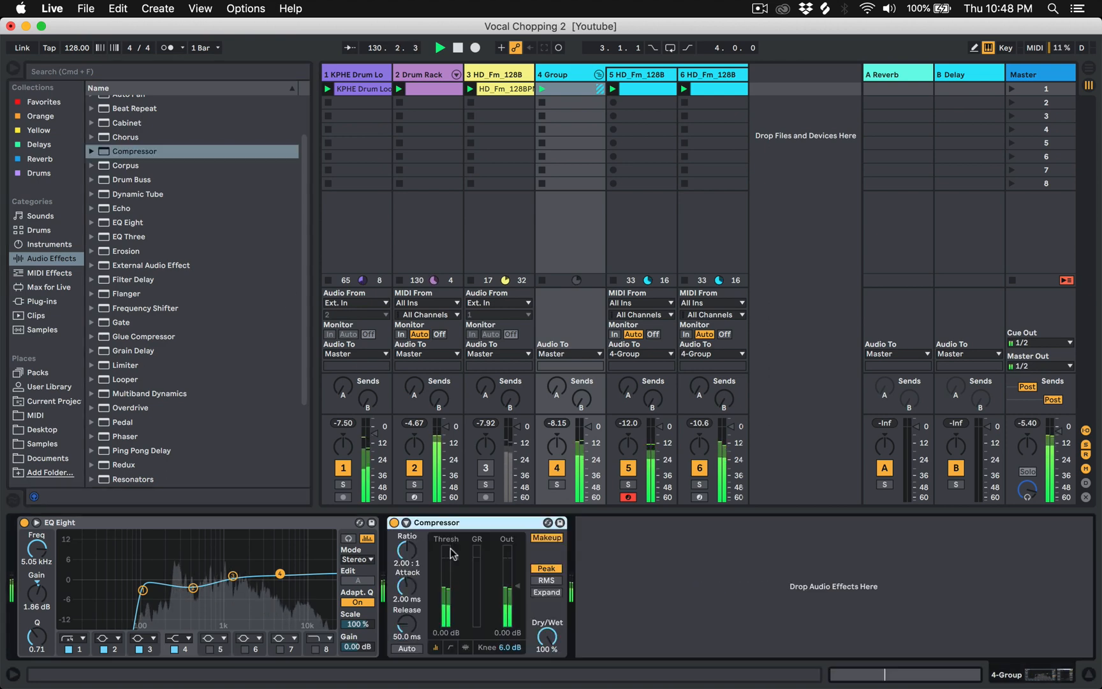
pyautogui.click(406, 522)
pyautogui.click(416, 559)
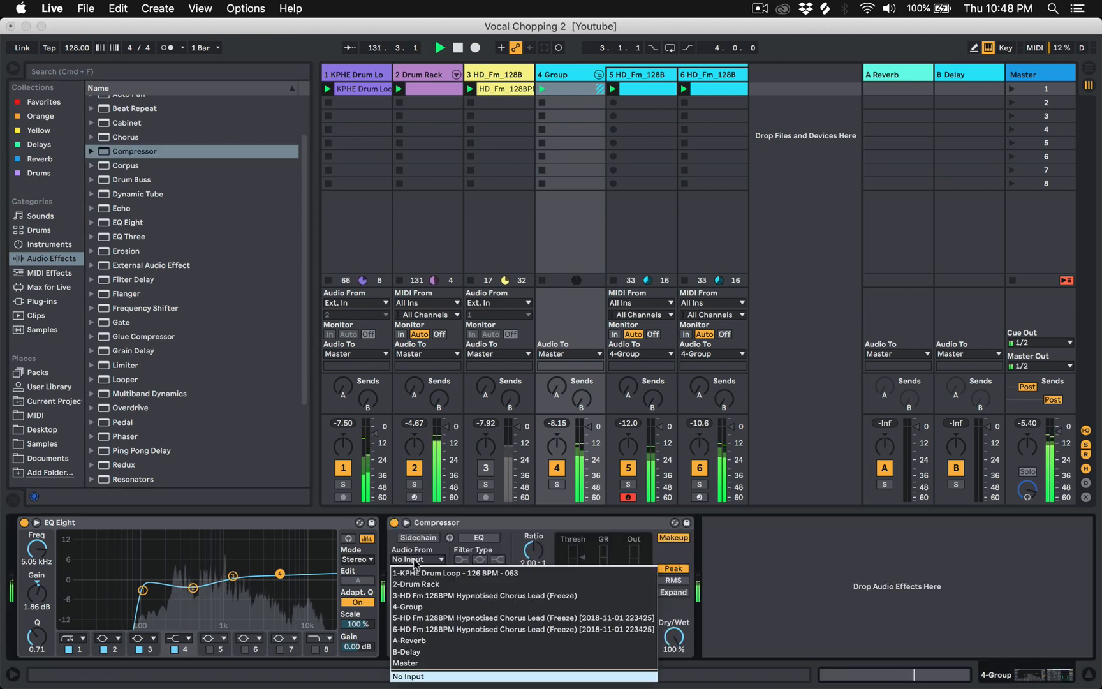
pyautogui.click(414, 583)
pyautogui.click(418, 572)
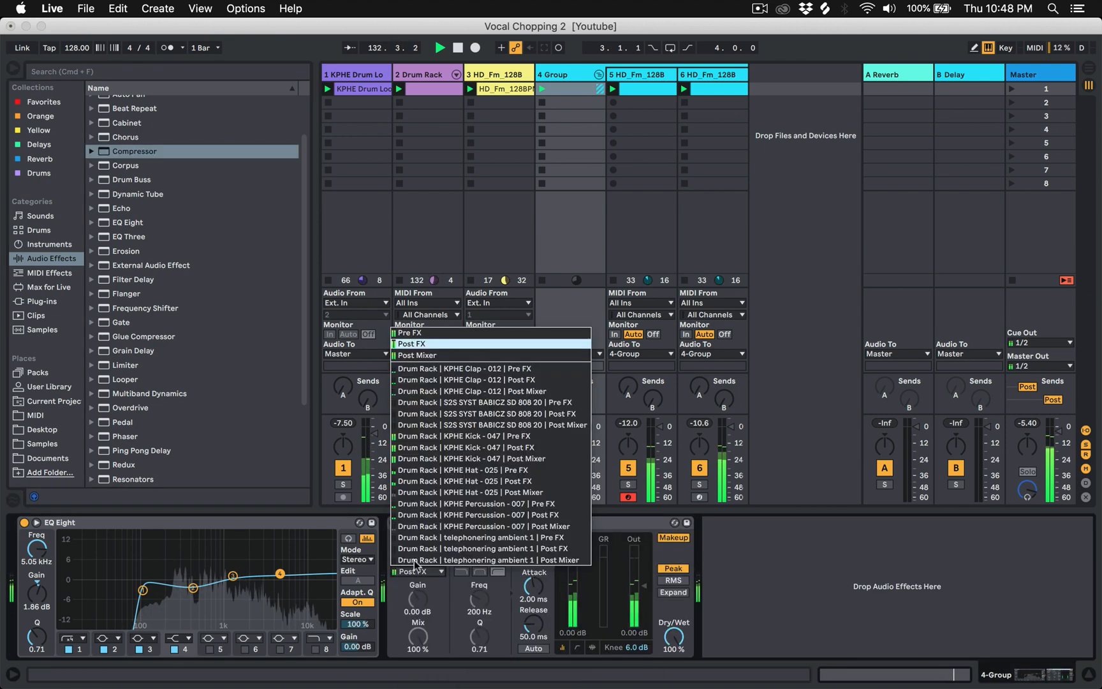
pyautogui.click(446, 437)
pyautogui.click(478, 538)
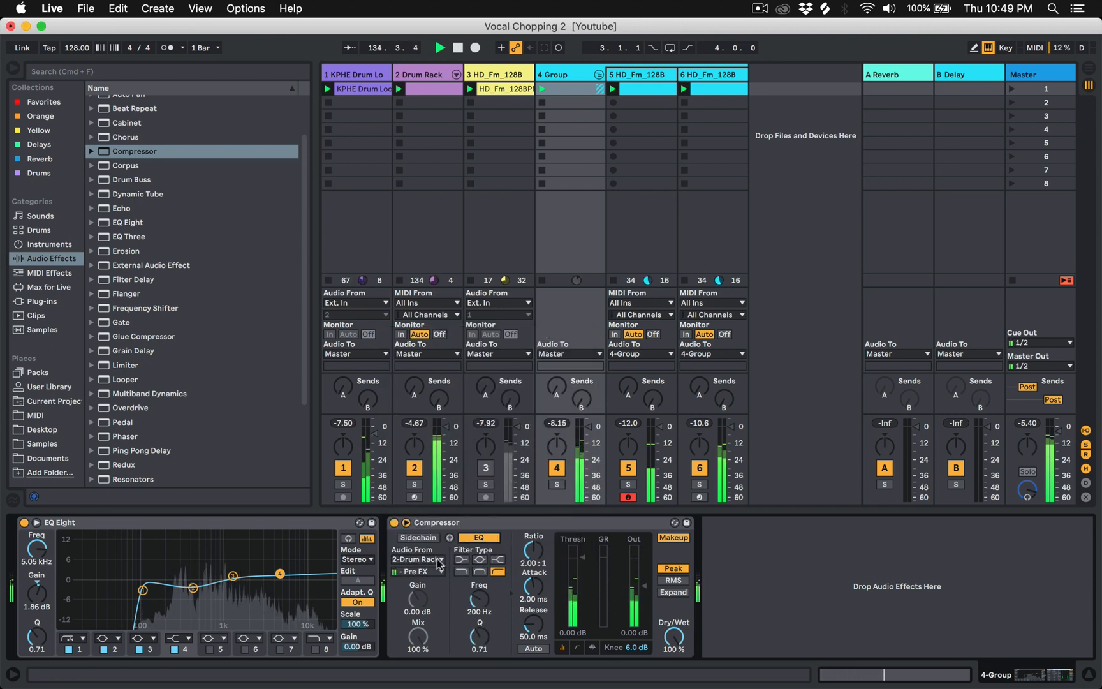
pyautogui.click(415, 537)
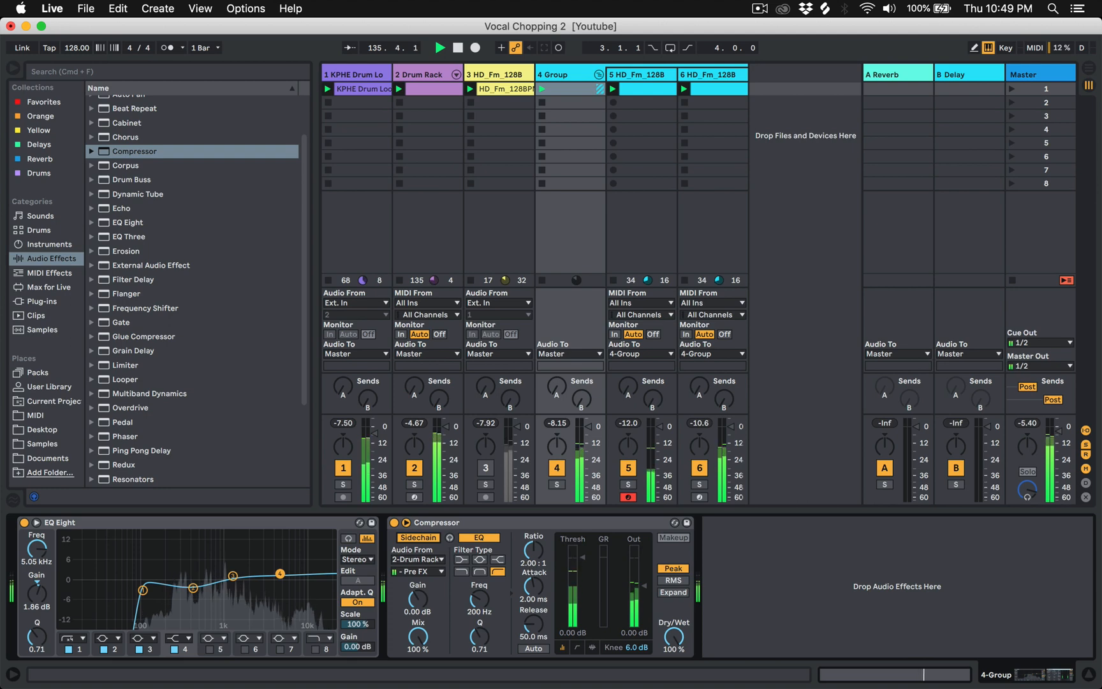
# Set the Compressor to attack 0.04 ms, release 137 ms, ratio inf:1, threshold -16.0 dB and sidechain EQ frequency 740 Hz
pyautogui.moveTo(528, 588)
pyautogui.mouseDown()
pyautogui.moveTo(529, 612)
pyautogui.moveTo(533, 603)
pyautogui.mouseUp()
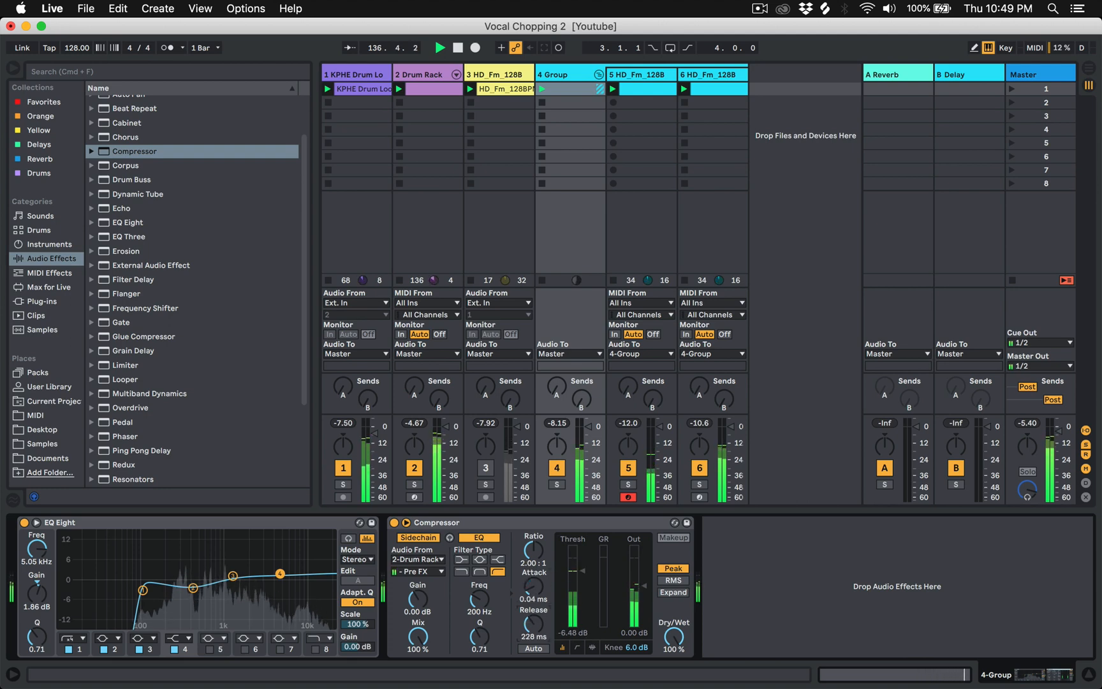
pyautogui.moveTo(534, 550)
pyautogui.mouseDown()
pyautogui.moveTo(533, 526)
pyautogui.moveTo(533, 569)
pyautogui.mouseUp()
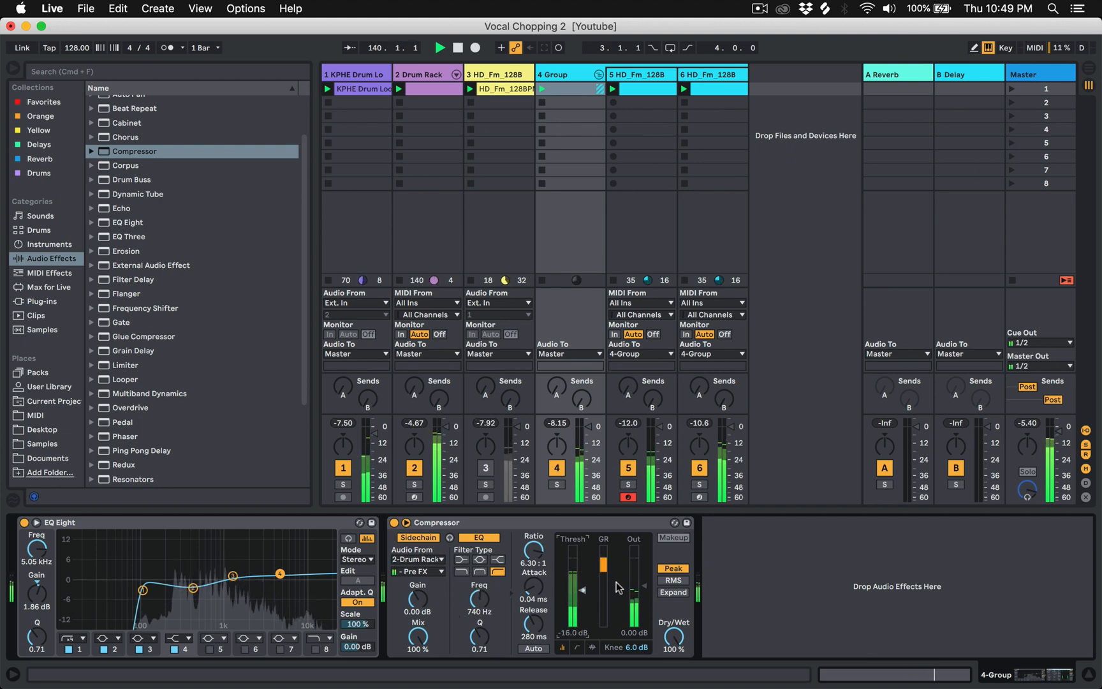
pyautogui.moveTo(533, 624); pyautogui.dragTo(533, 637)
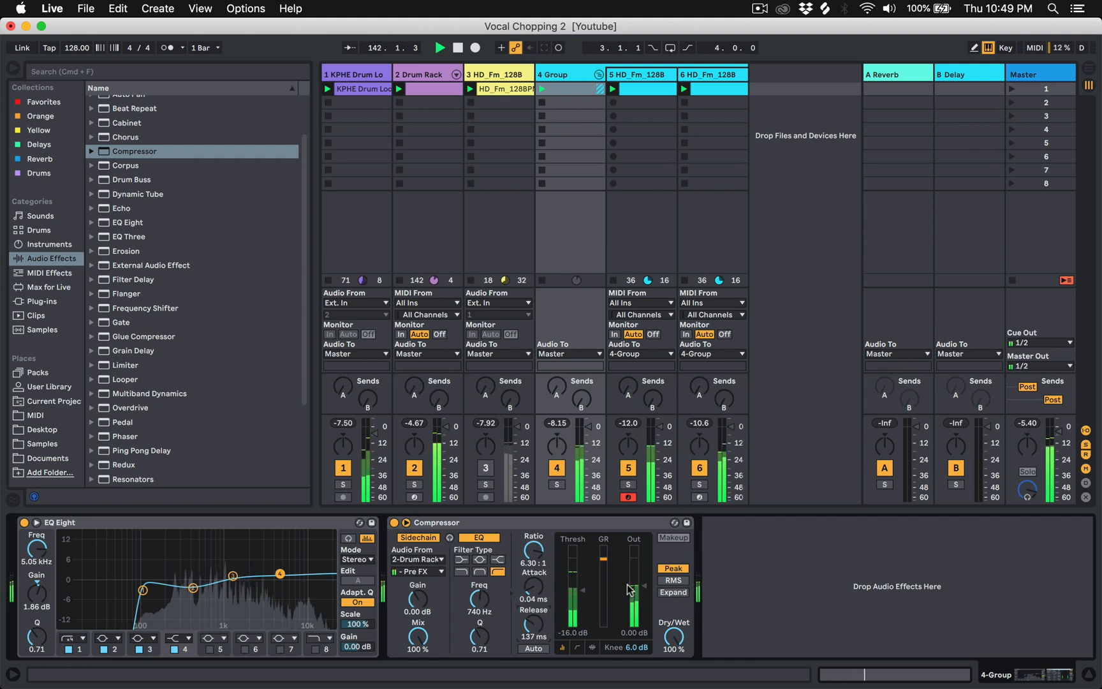
pyautogui.moveTo(540, 560); pyautogui.dragTo(539, 536)
# Switch the Compressor to its transfer curve view and choose a lookahead time
pyautogui.click(578, 646)
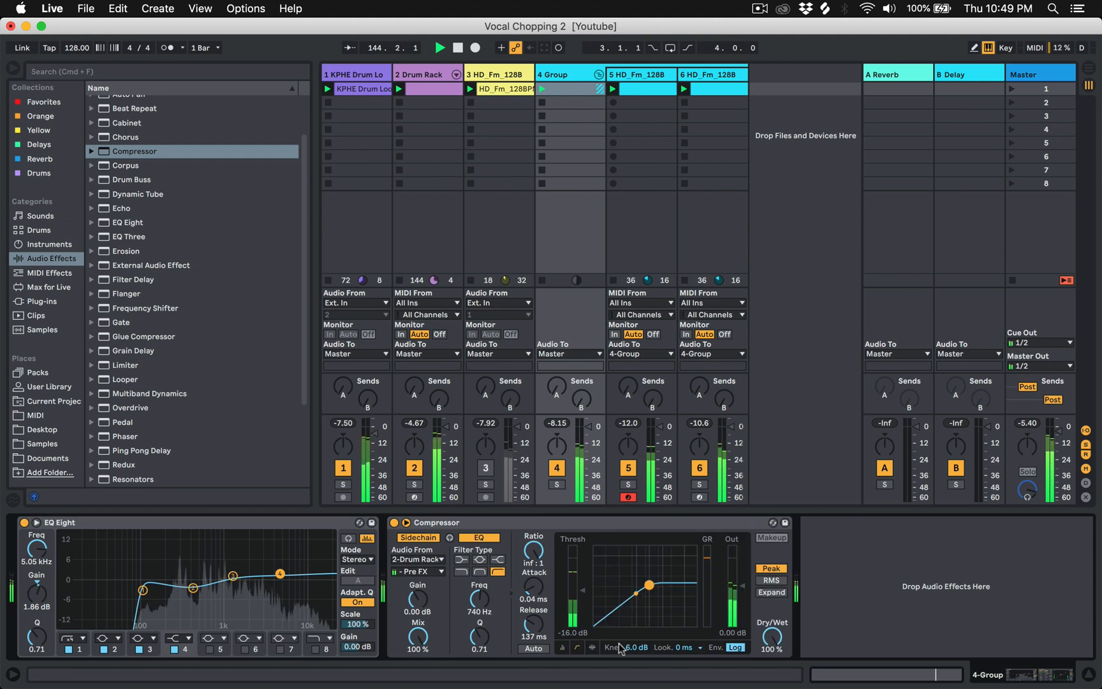
pyautogui.click(675, 646)
pyautogui.click(679, 630)
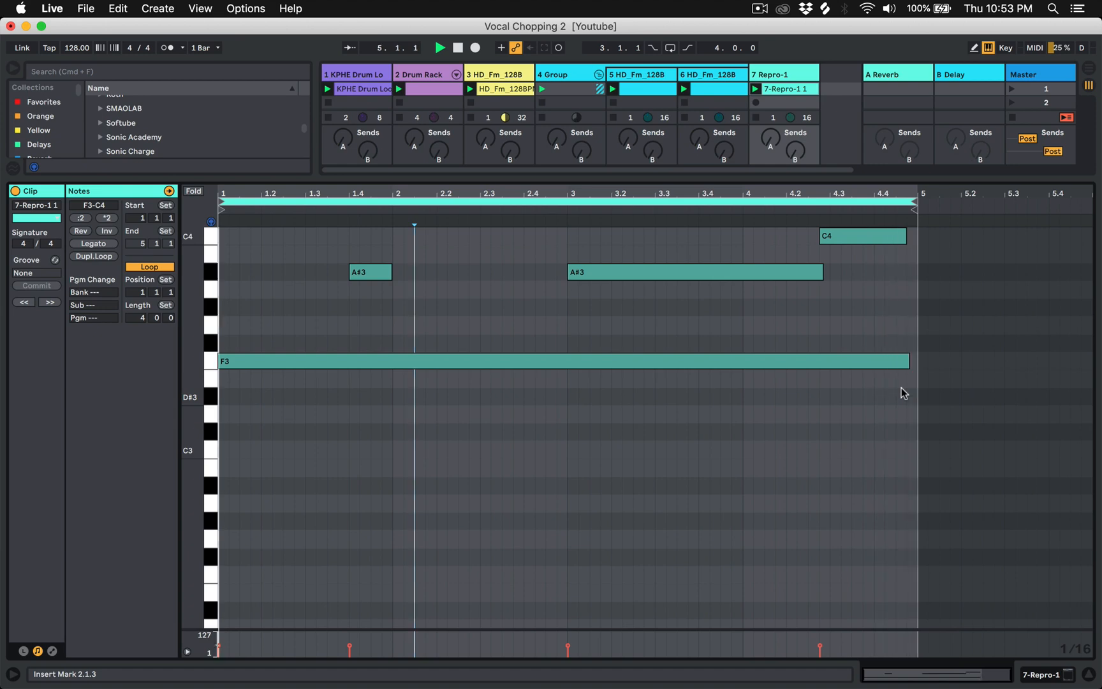
# Move the C4 note's start to 4.3 in the Repro-1 clip and extend the second A#3 note to meet it
pyautogui.scroll(3, 867, 329)
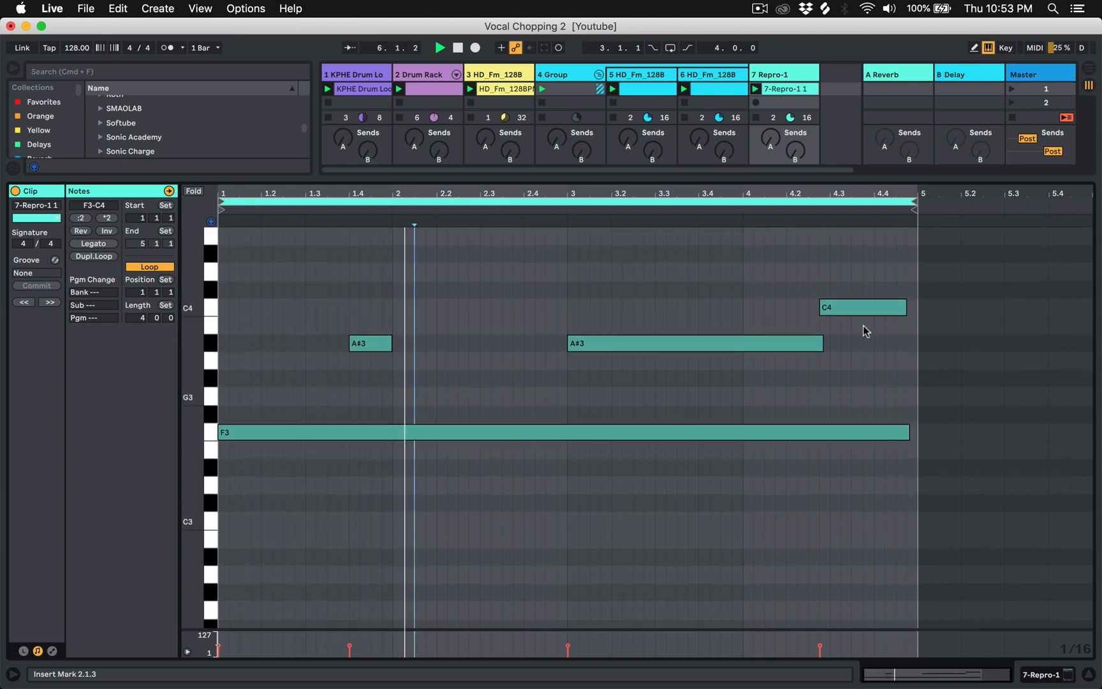
pyautogui.moveTo(820, 310); pyautogui.dragTo(833, 344)
pyautogui.click(835, 365)
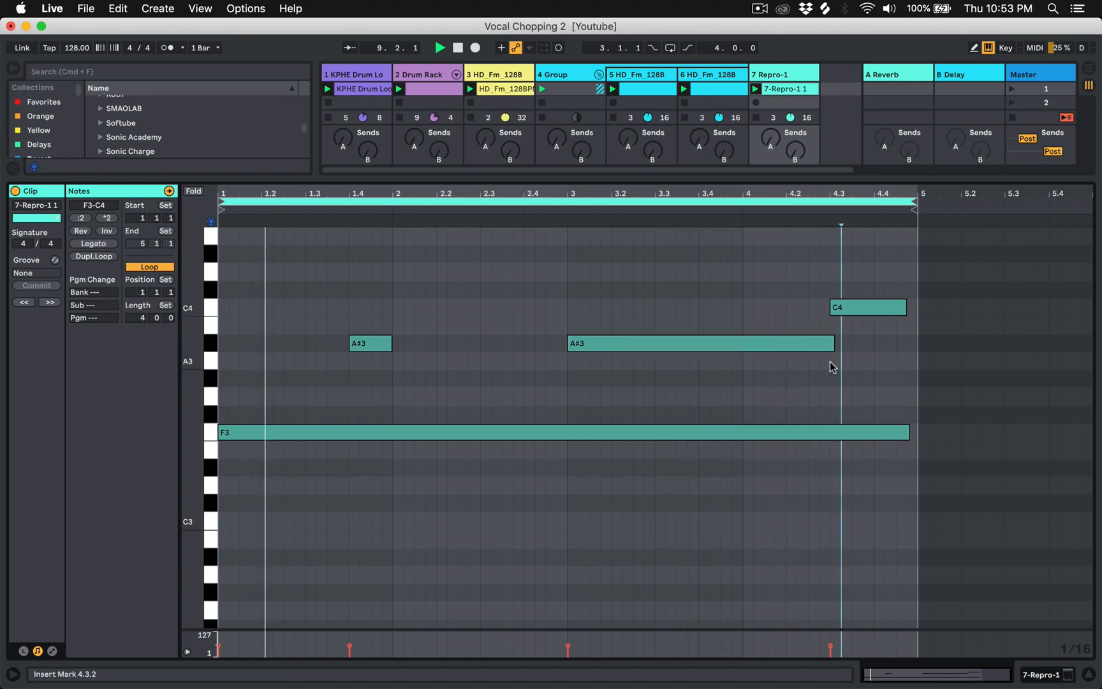
# Show track 7's devices and add the u-he Diva instrument as a new track beside it
pyautogui.hotkey('shift', 'Tab')
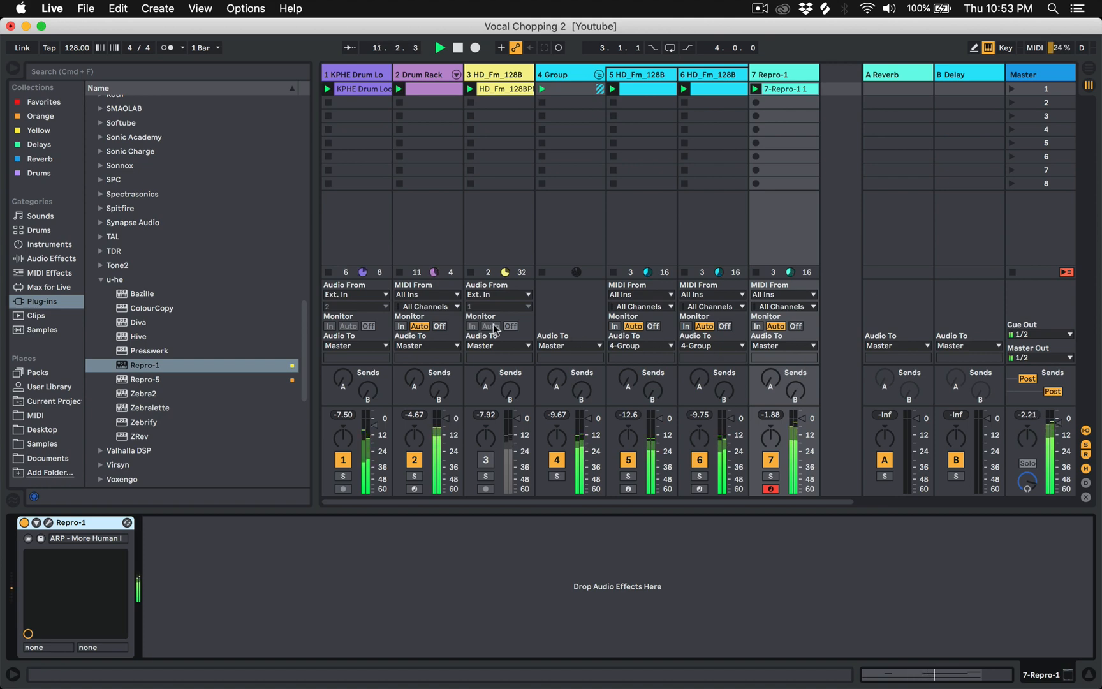
pyautogui.moveTo(176, 336); pyautogui.dragTo(824, 102)
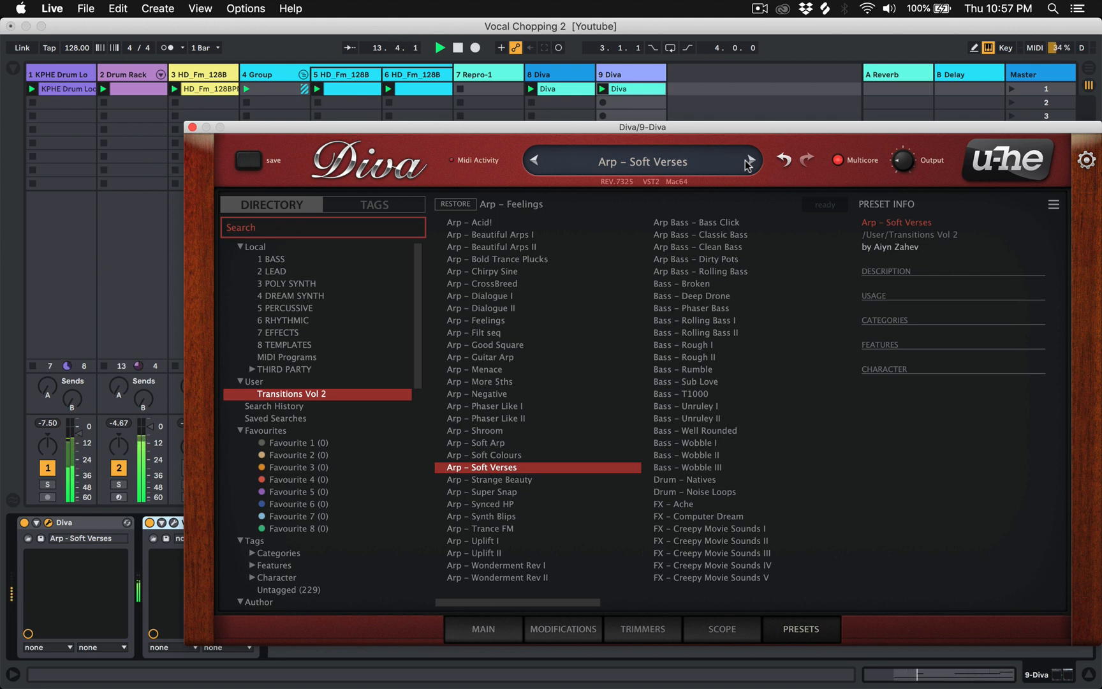
# Audition successive arp presets in track 9's Diva, load Arp - Wonderment Rev II and close the plug-in window
pyautogui.click(750, 161)
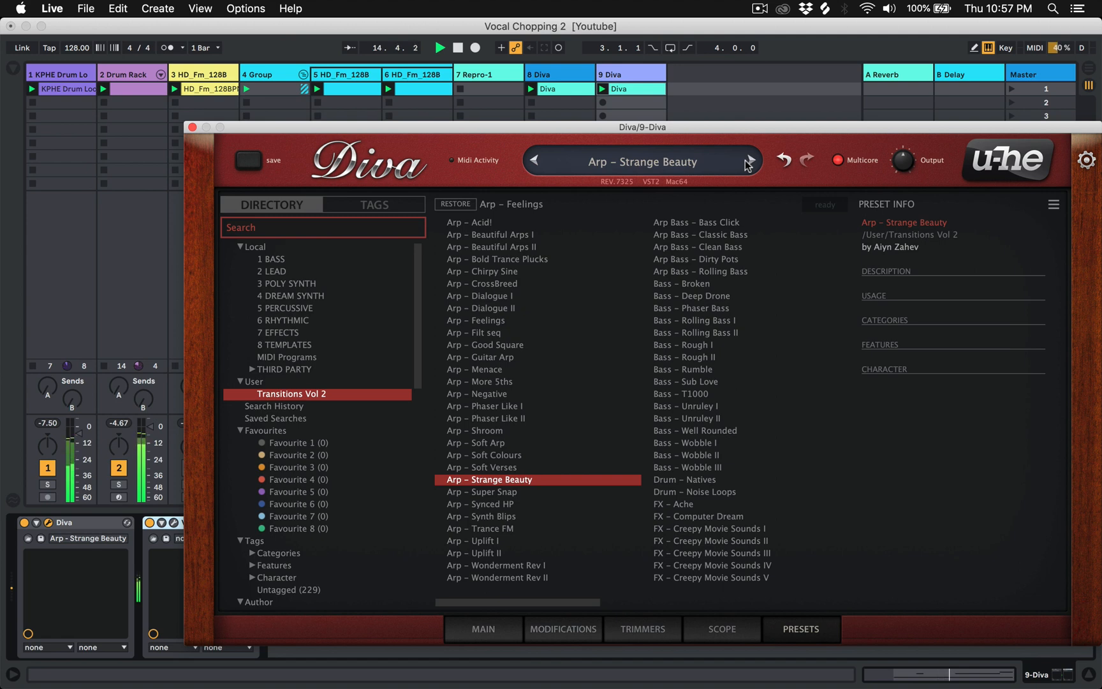
pyautogui.click(749, 162)
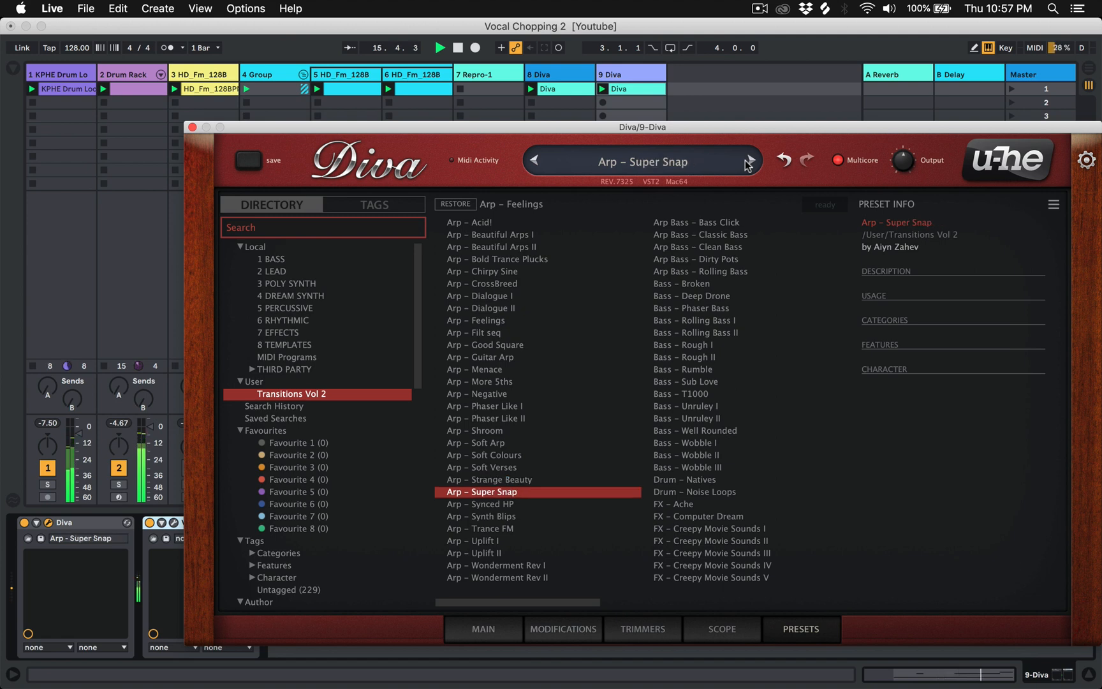
pyautogui.click(749, 161)
pyautogui.click(749, 161)
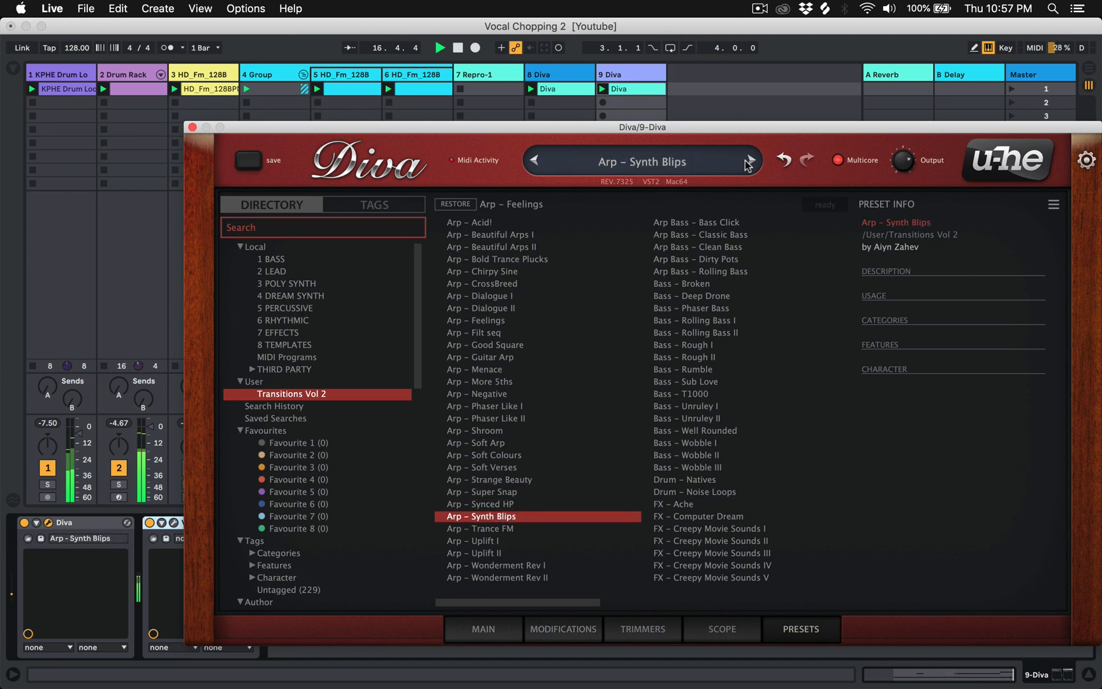
pyautogui.click(750, 161)
pyautogui.click(749, 161)
pyautogui.click(750, 161)
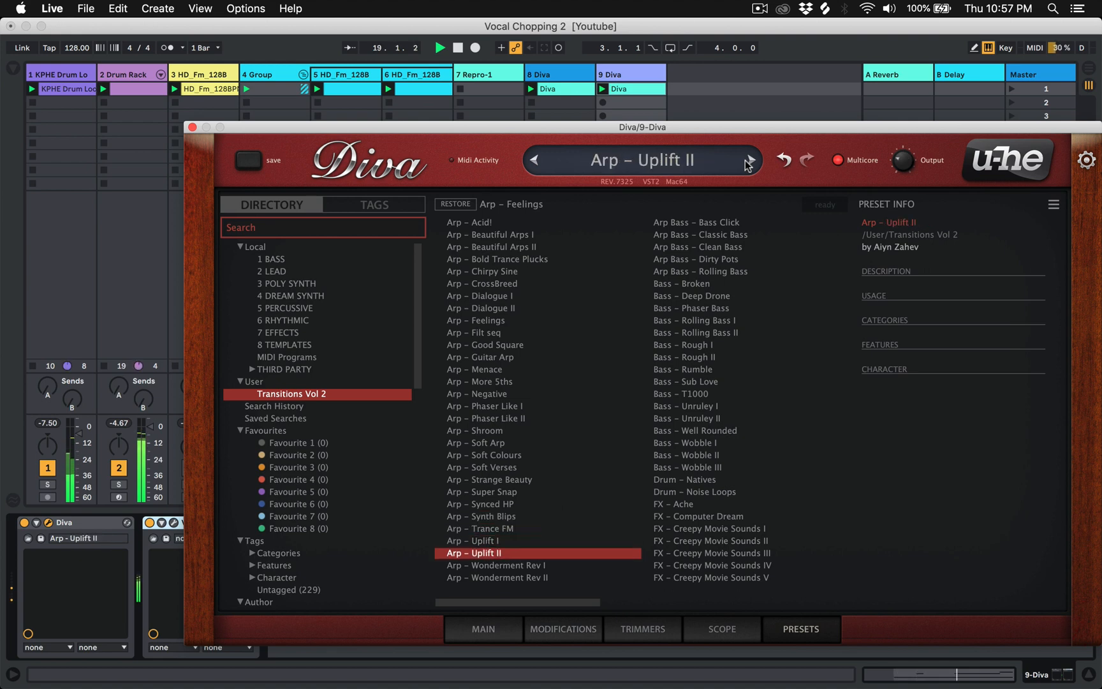
pyautogui.click(749, 162)
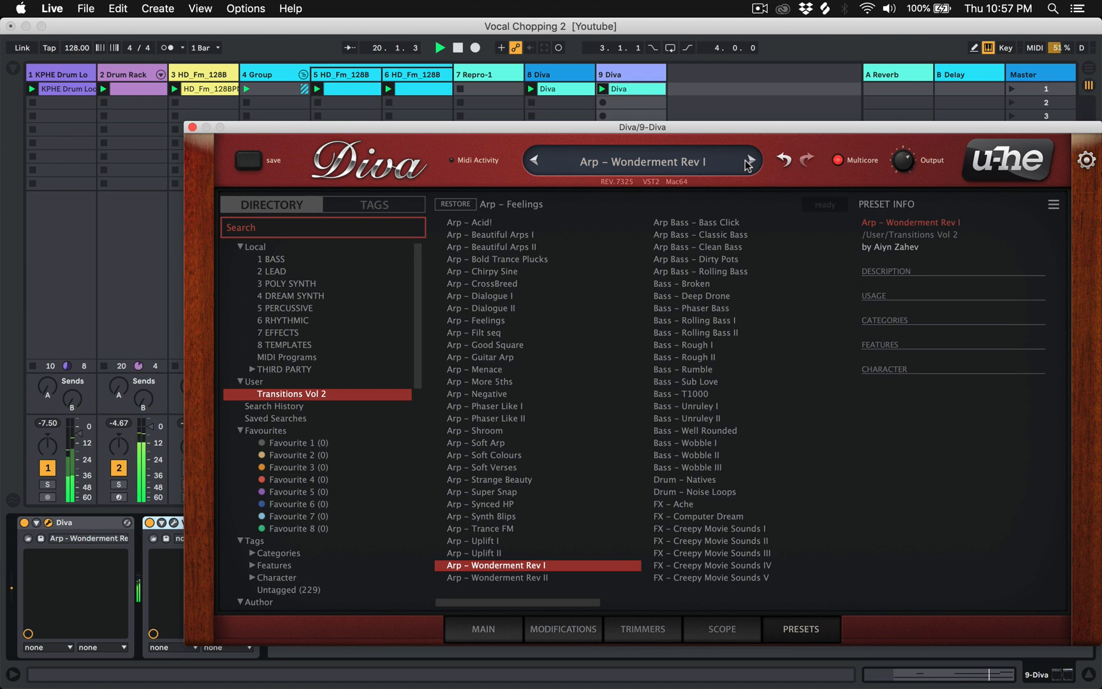
pyautogui.click(749, 162)
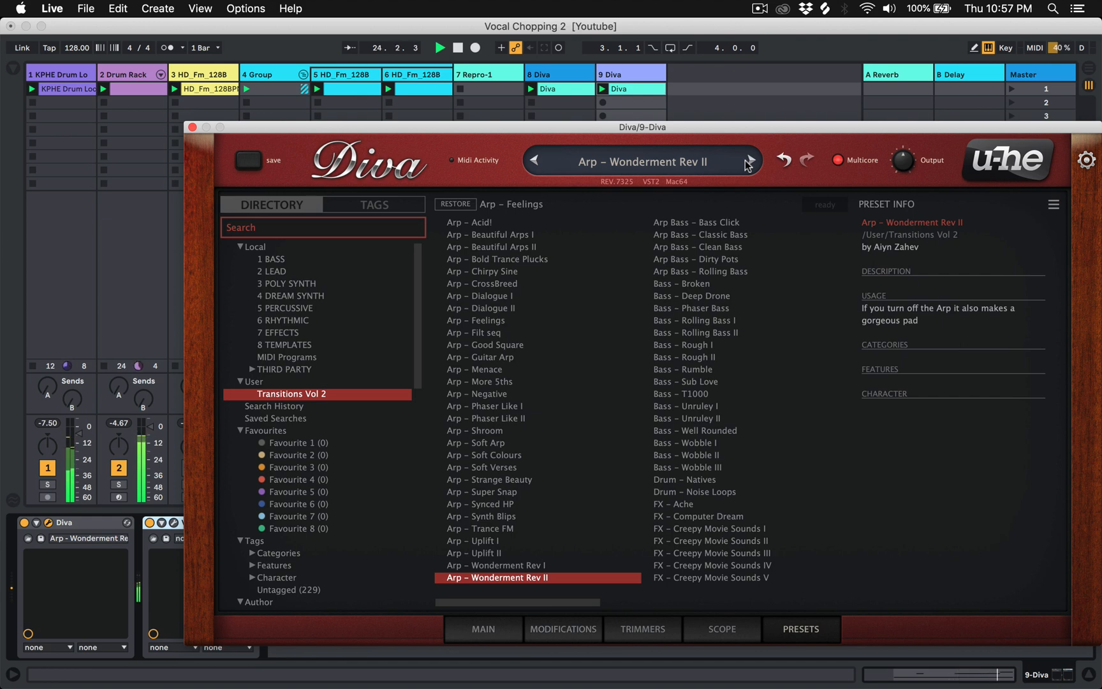
pyautogui.click(191, 128)
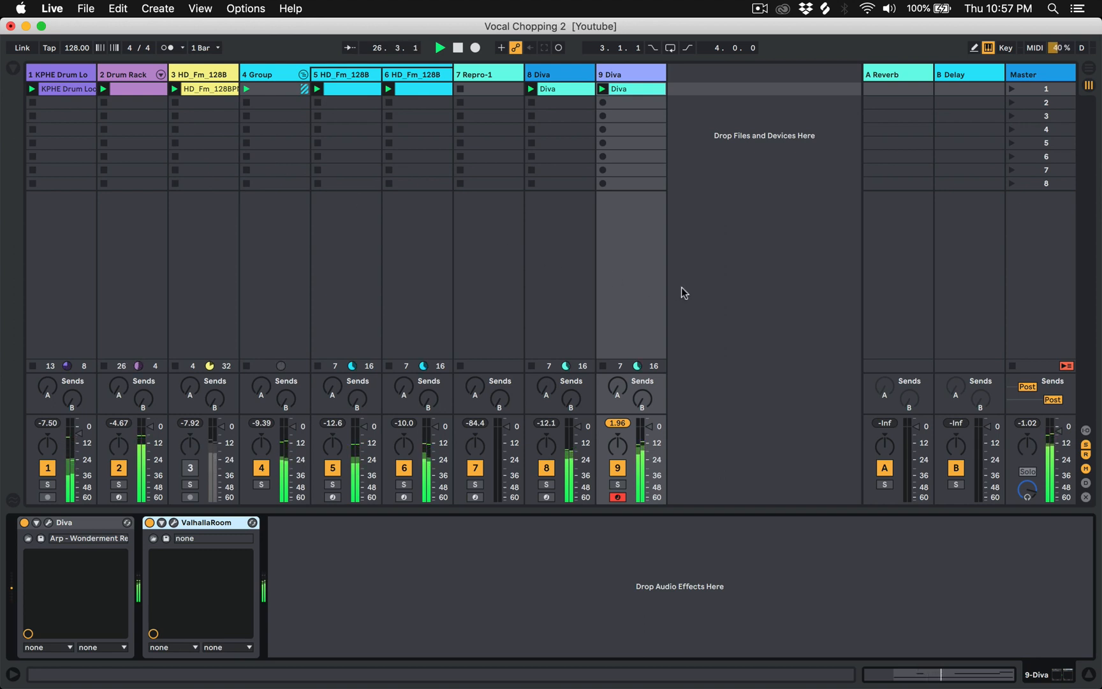